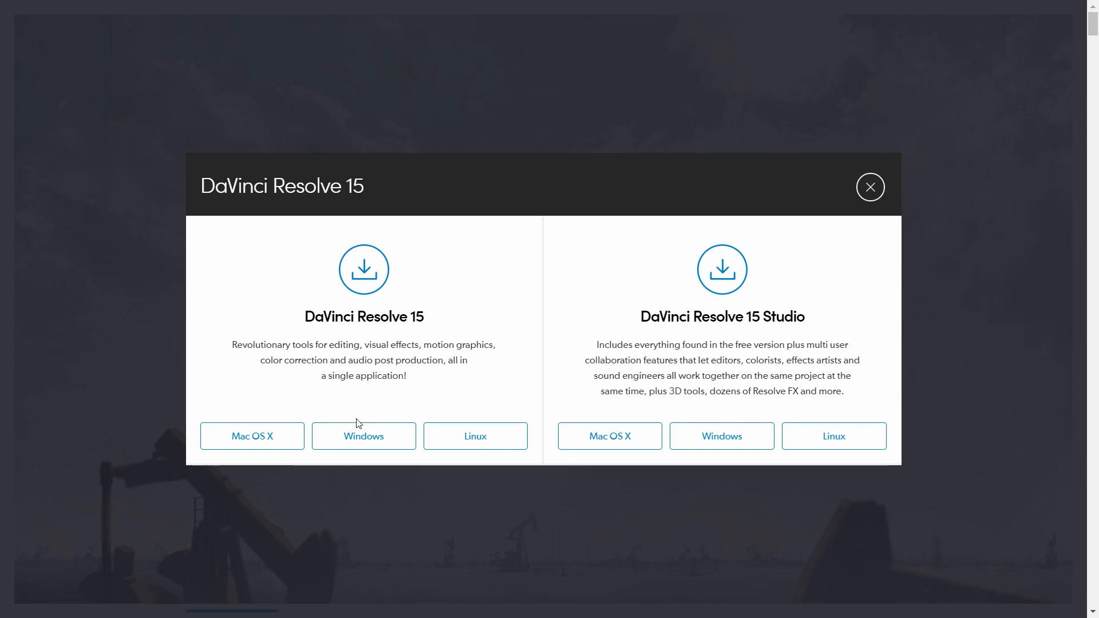
# - Choose the free DaVinci Resolve 15 for Windows and fill in the registration form's name, email, phone, state and city
pyautogui.click(364, 437)
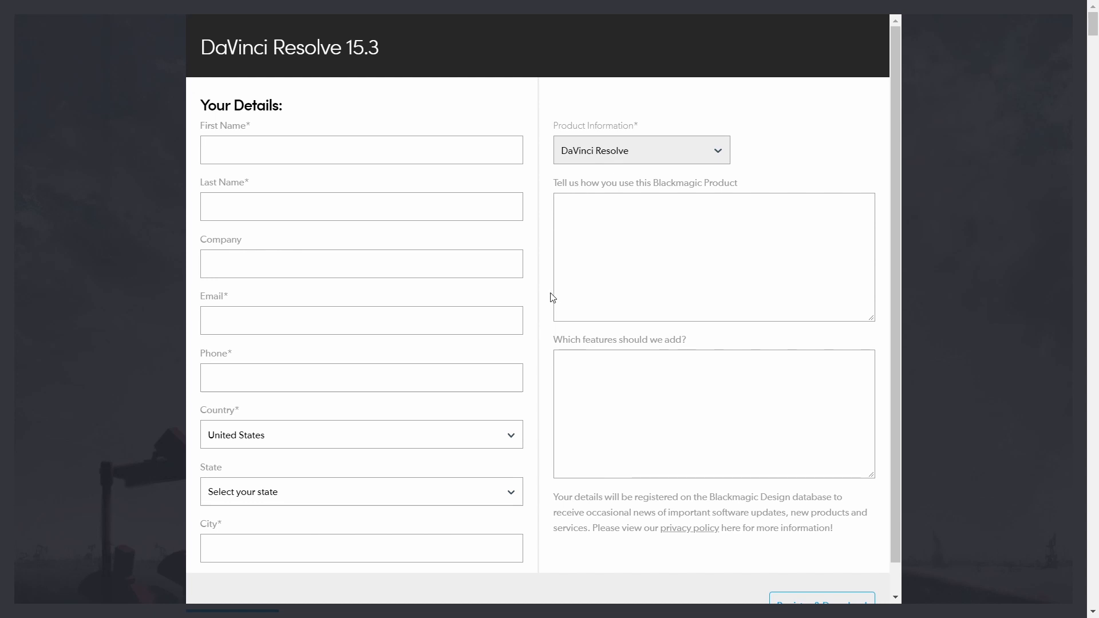
pyautogui.scroll(-1, 561, 285)
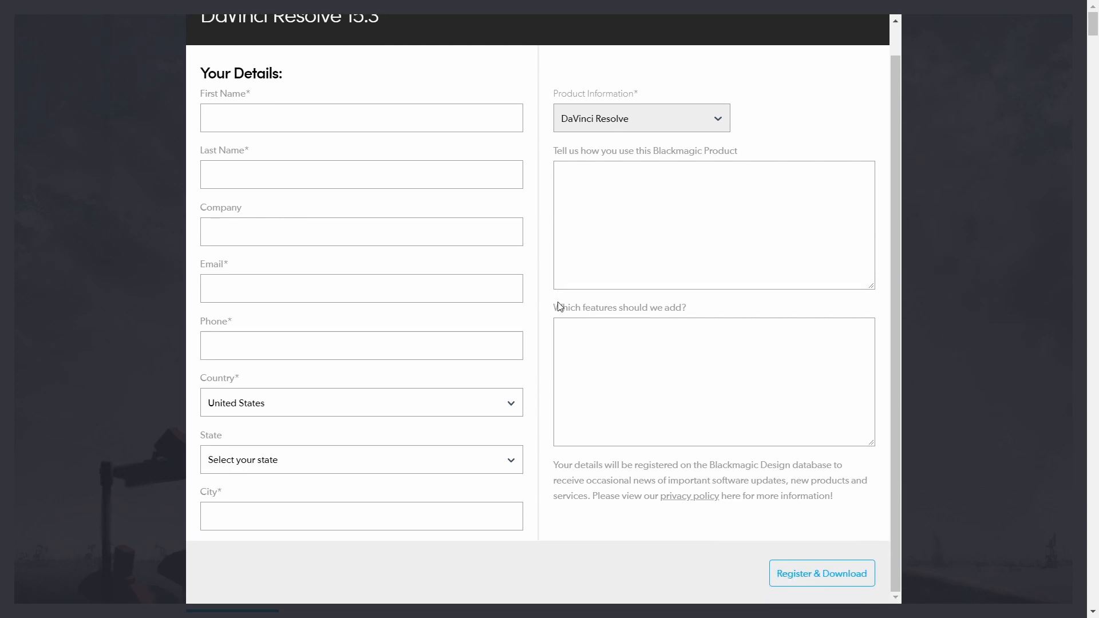
pyautogui.scroll(1, 573, 306)
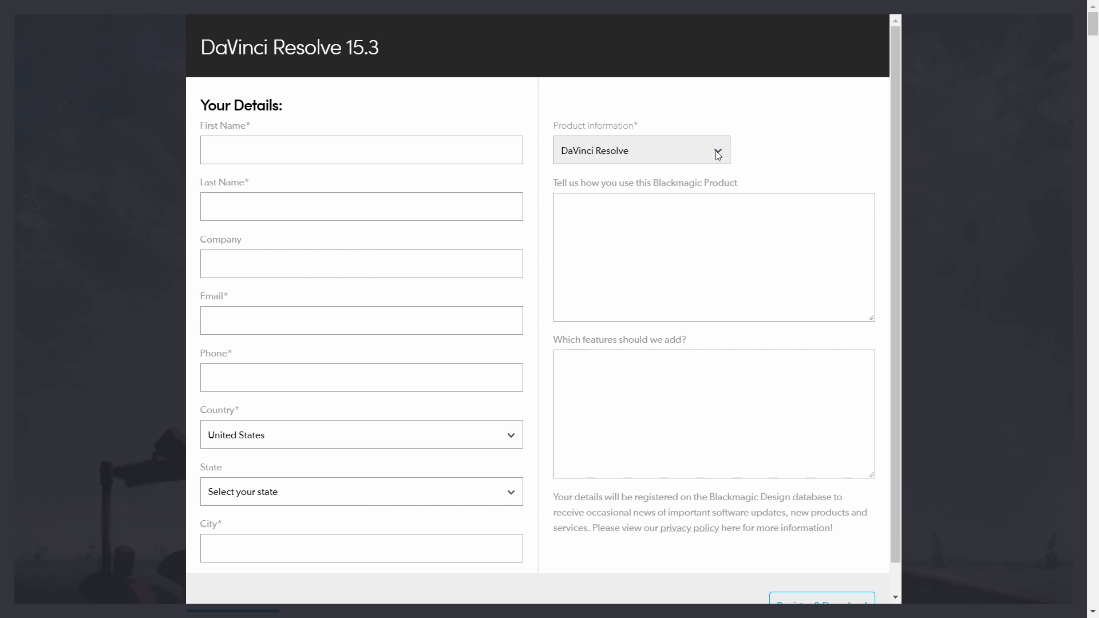
pyautogui.click(359, 140)
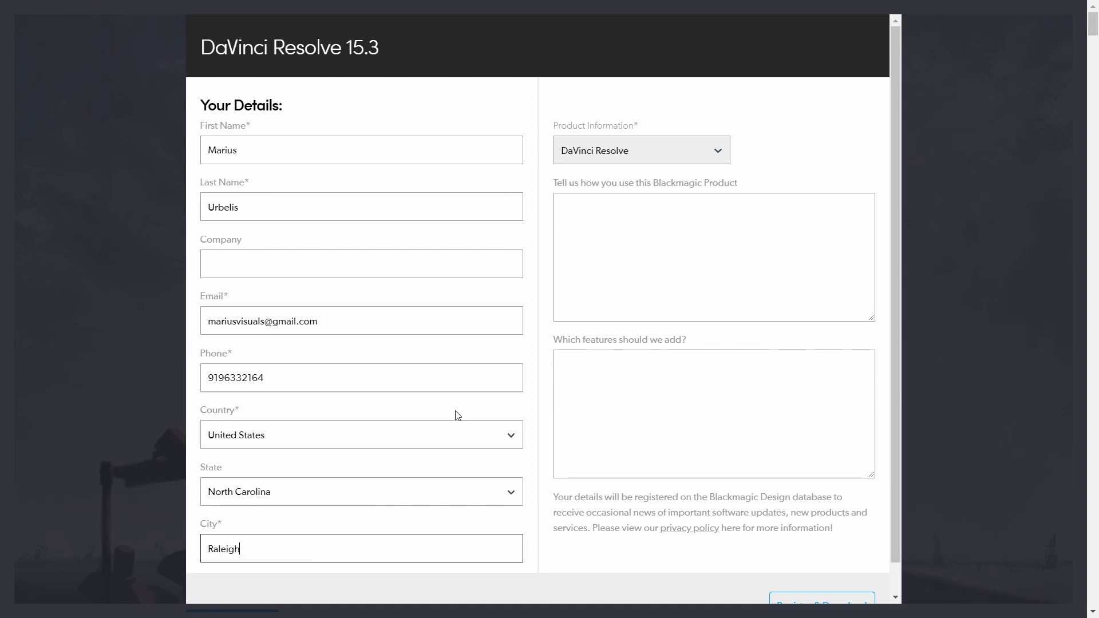
# - Submit the registration and download DaVinci_Resolve_15.3_Windows.zip
pyautogui.scroll(-1, 681, 319)
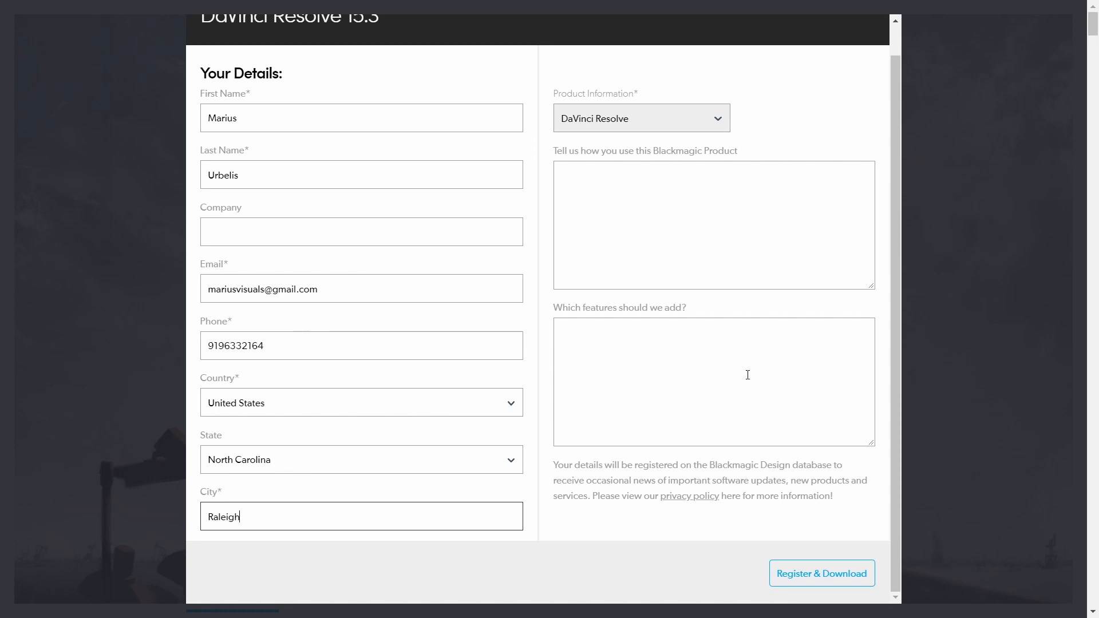
pyautogui.click(839, 575)
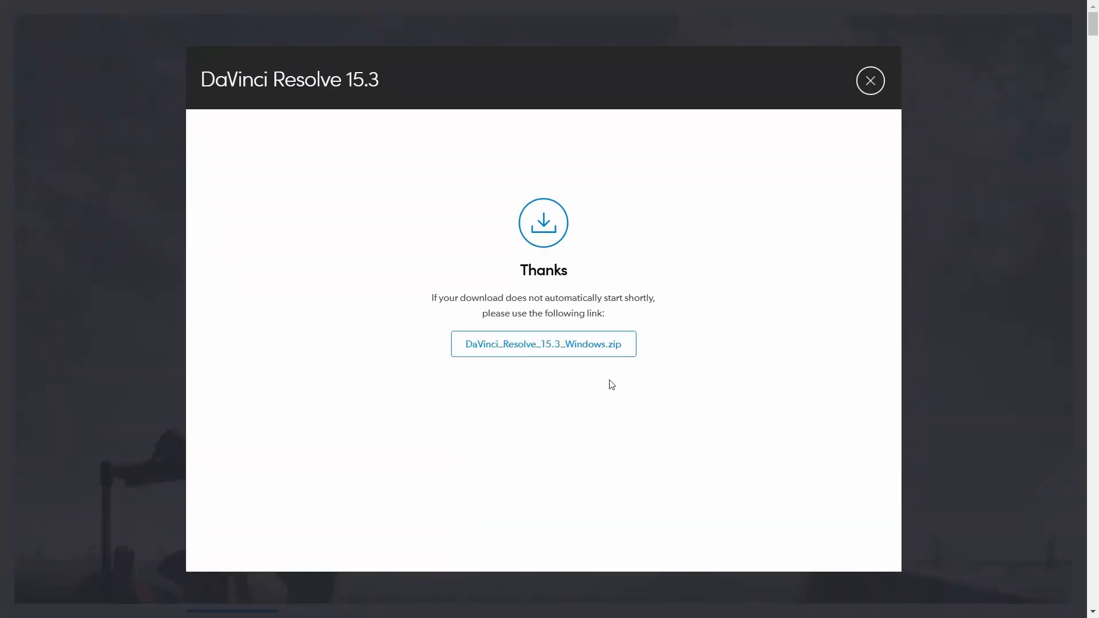
pyautogui.click(558, 350)
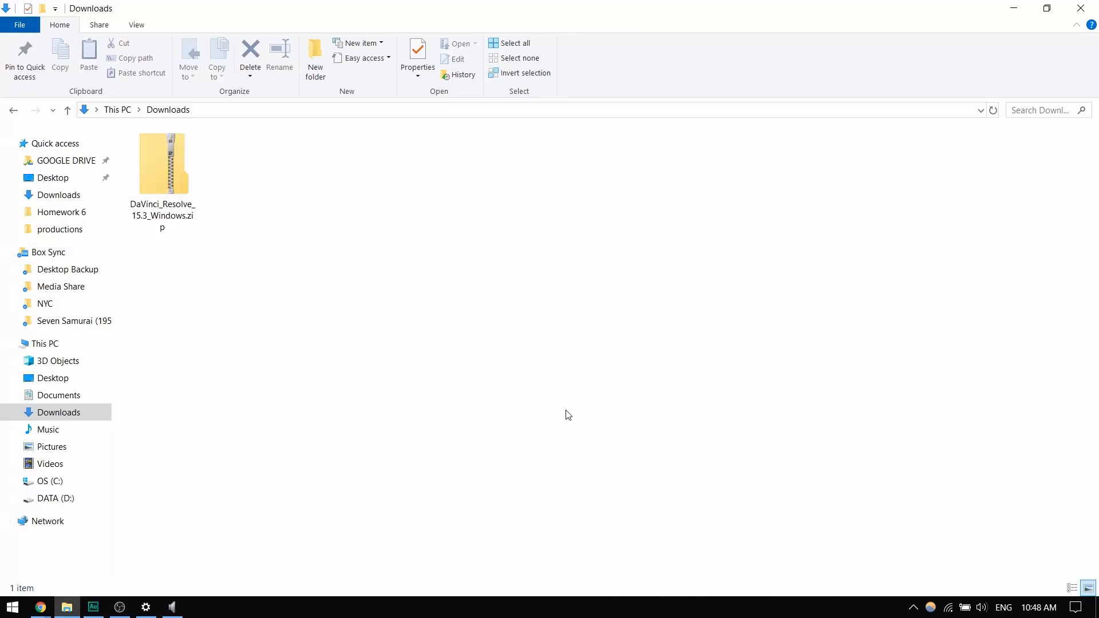
# - Extract DaVinci_Resolve_15.3_Windows.zip into the Downloads folder with 7-Zip
pyautogui.rightClick(166, 183)
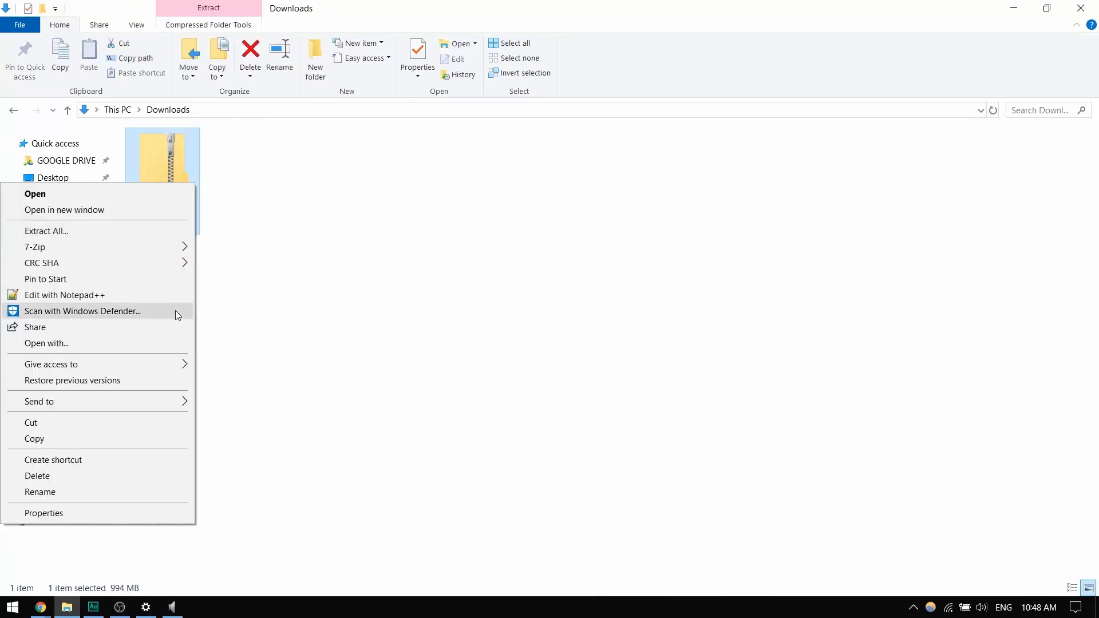
pyautogui.moveTo(129, 242)
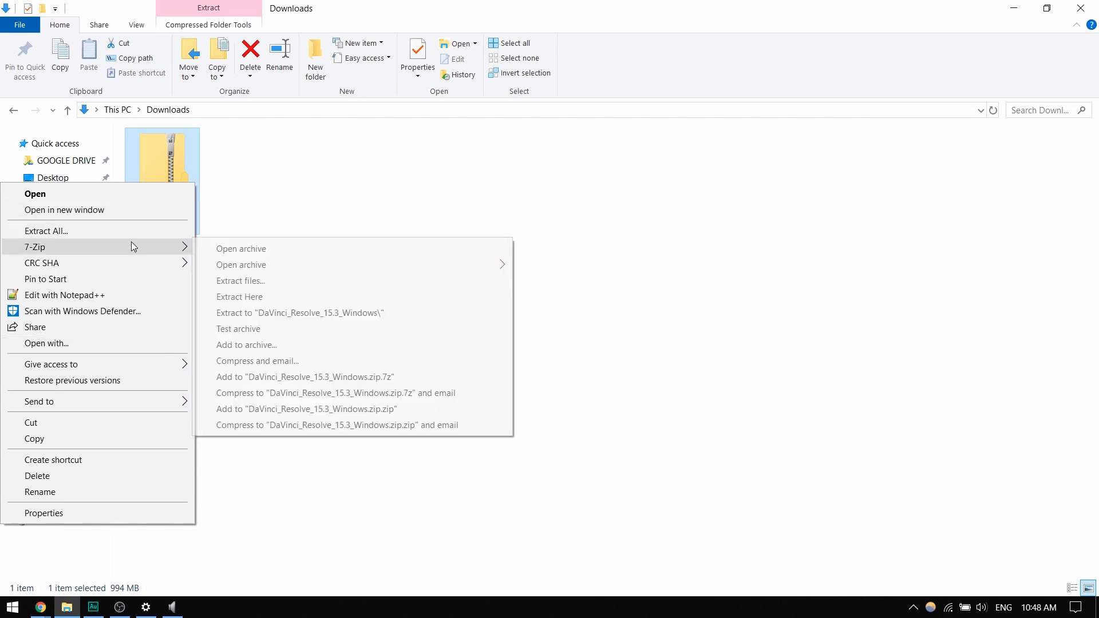
pyautogui.click(253, 298)
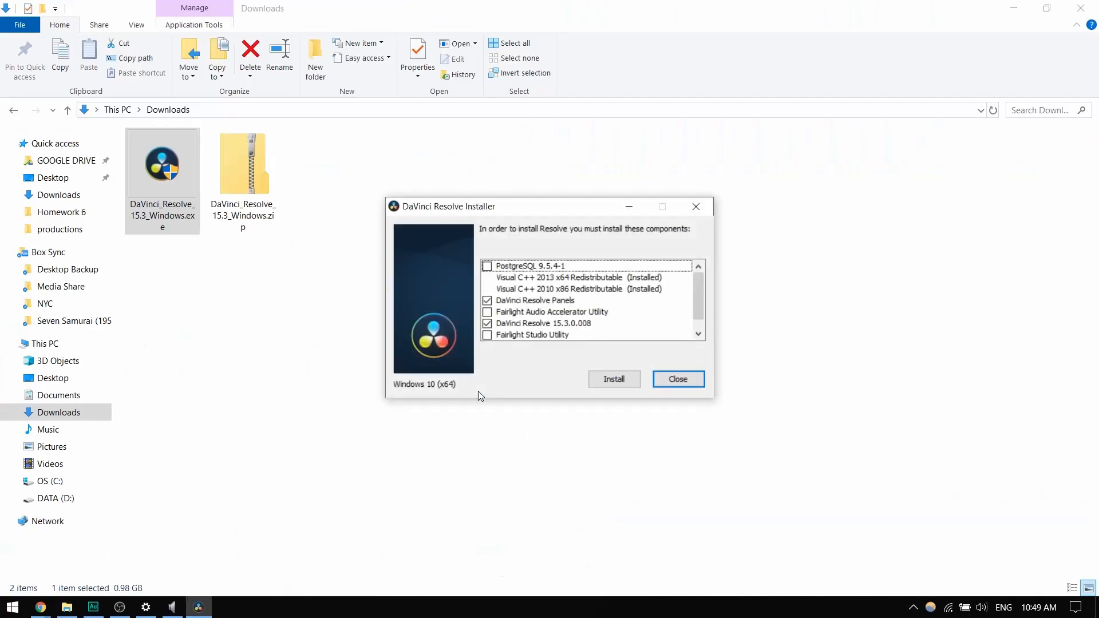
# - Install DaVinci Resolve 15.3 with the preselected components, accepting the license agreement in the setup wizard
pyautogui.scroll(-1, 692, 283)
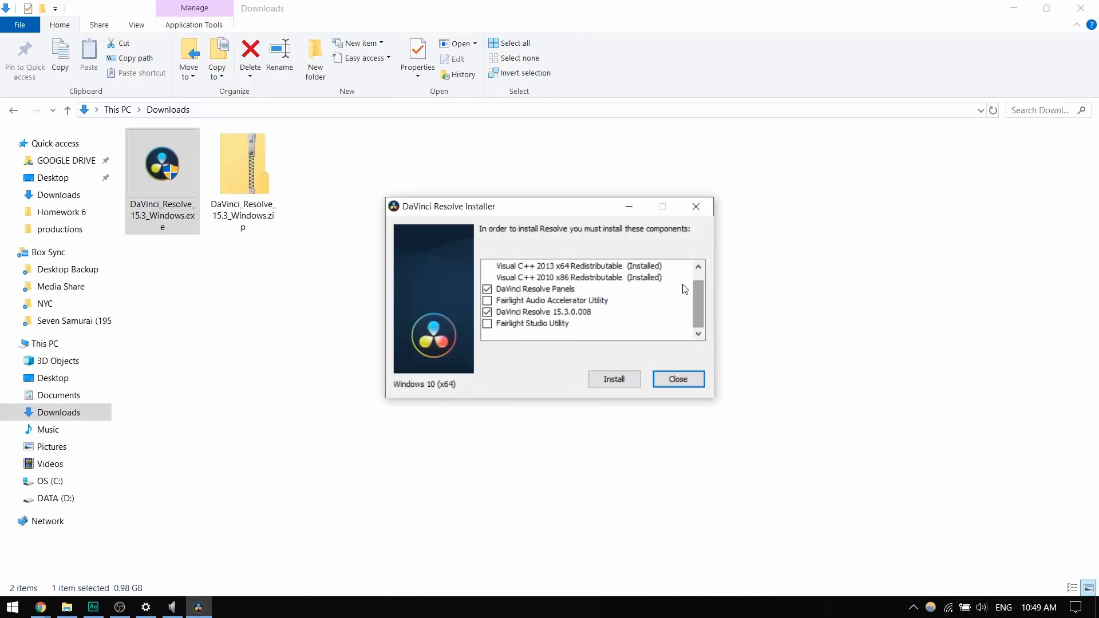
pyautogui.scroll(1, 621, 329)
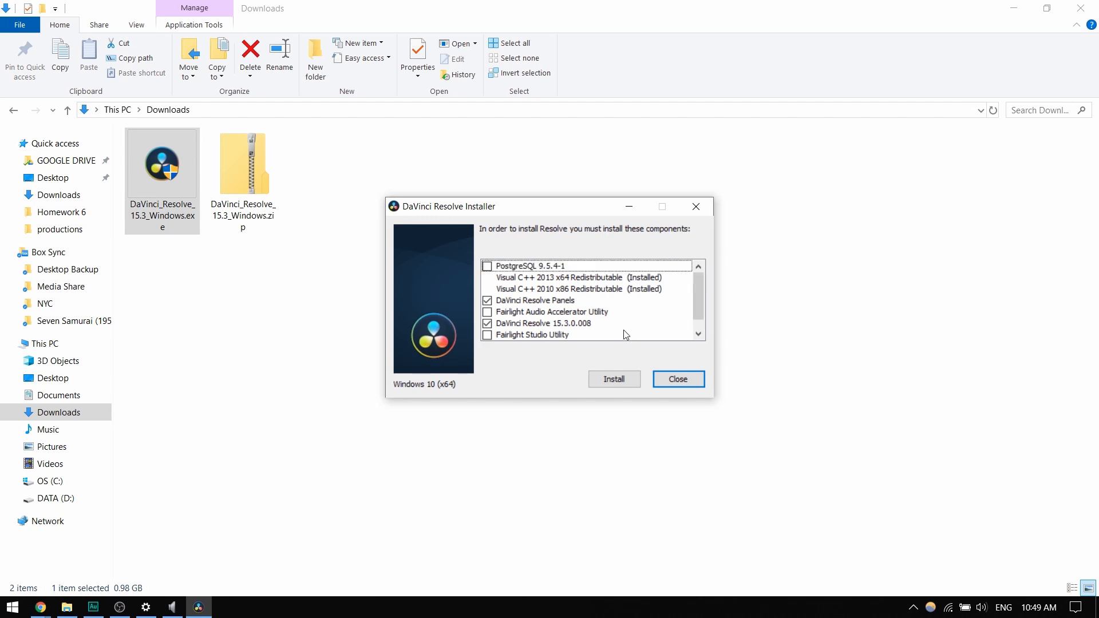
pyautogui.click(624, 389)
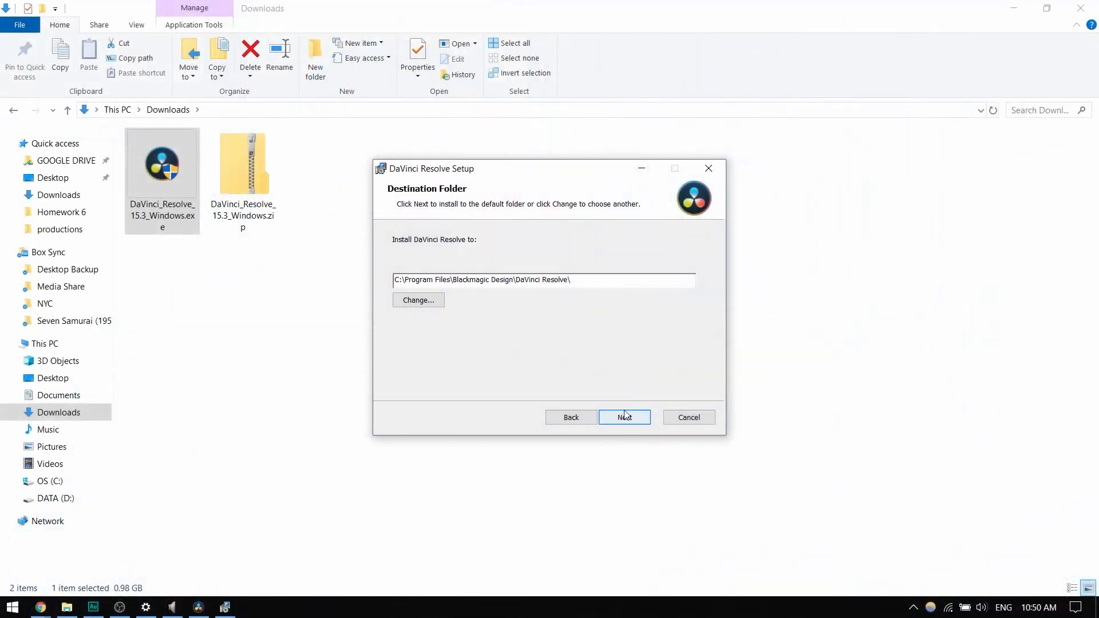
pyautogui.click(626, 418)
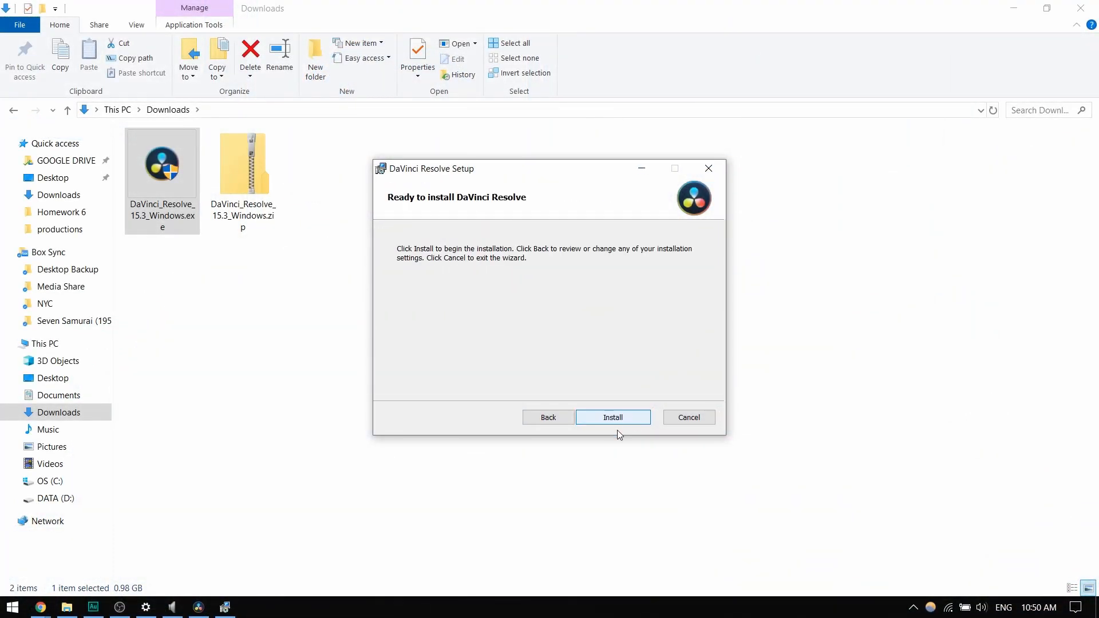
pyautogui.click(620, 422)
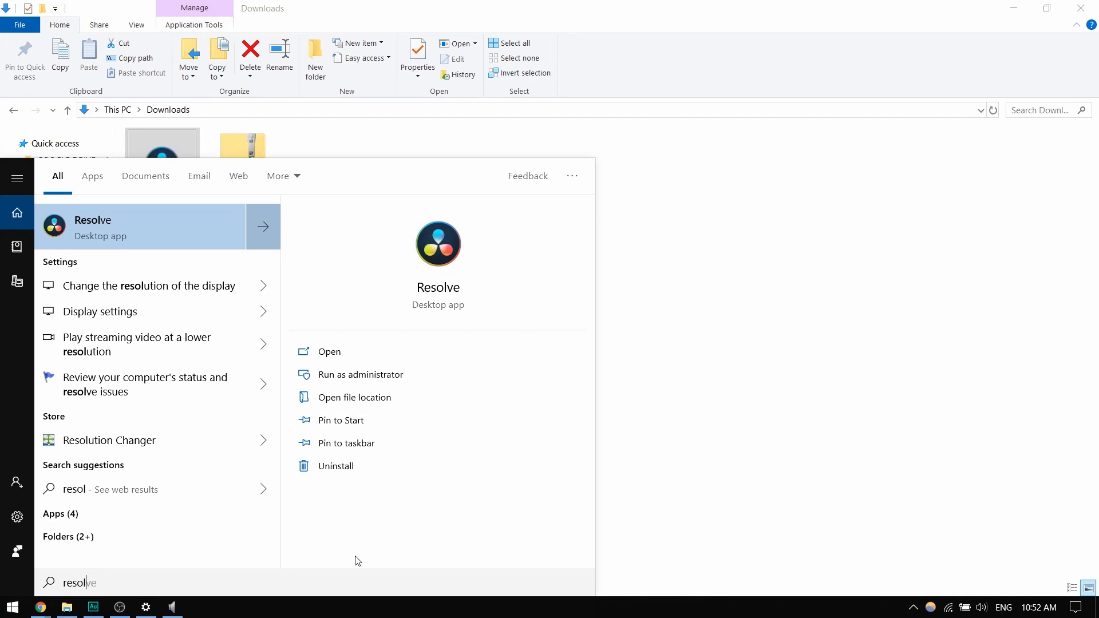
# - Launch the installed Resolve desktop app from the Windows search
pyautogui.press('Return')
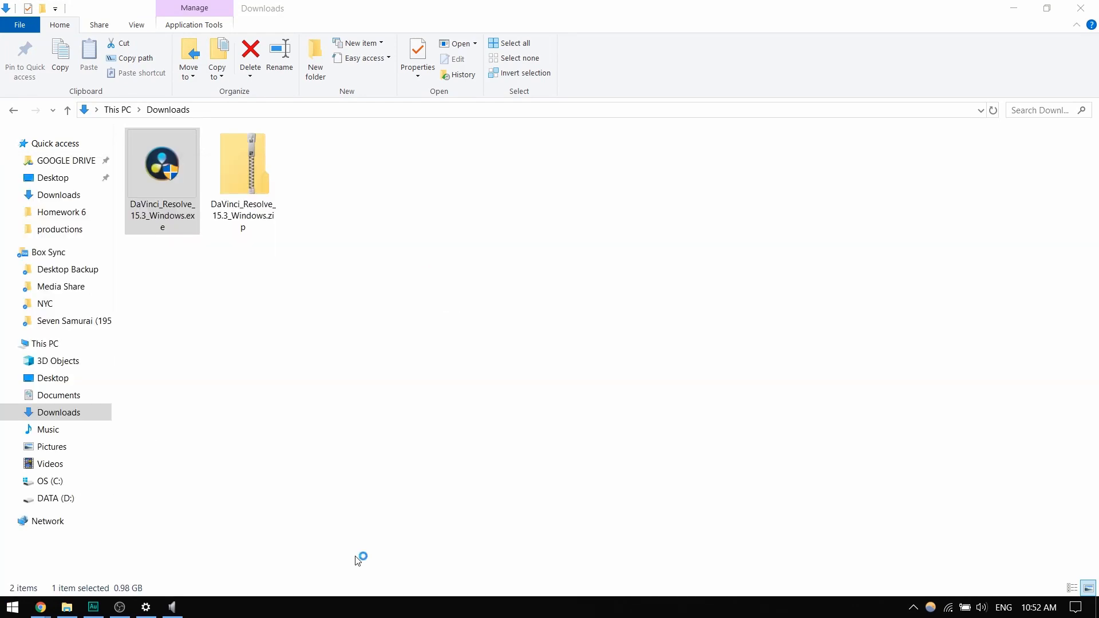
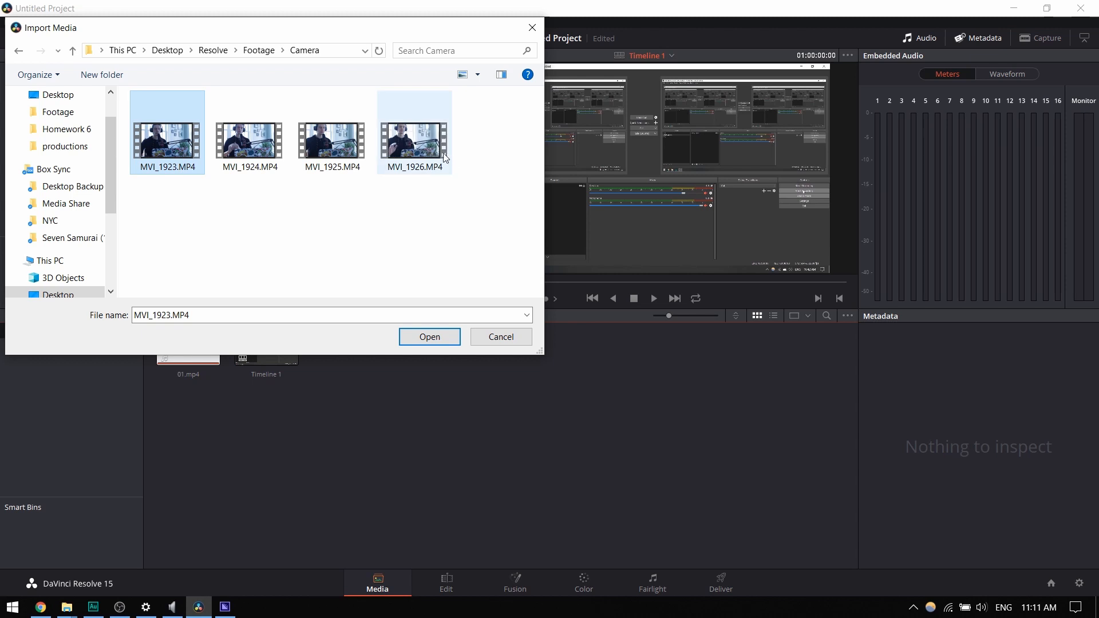
# - Import the camera clips MVI_1923.MP4 to MVI_1926.MP4 from the Footage/Camera folder into the Master bin
pyautogui.keyDown('shift'); pyautogui.click(441, 162); pyautogui.keyUp('shift')
pyautogui.click(441, 339)
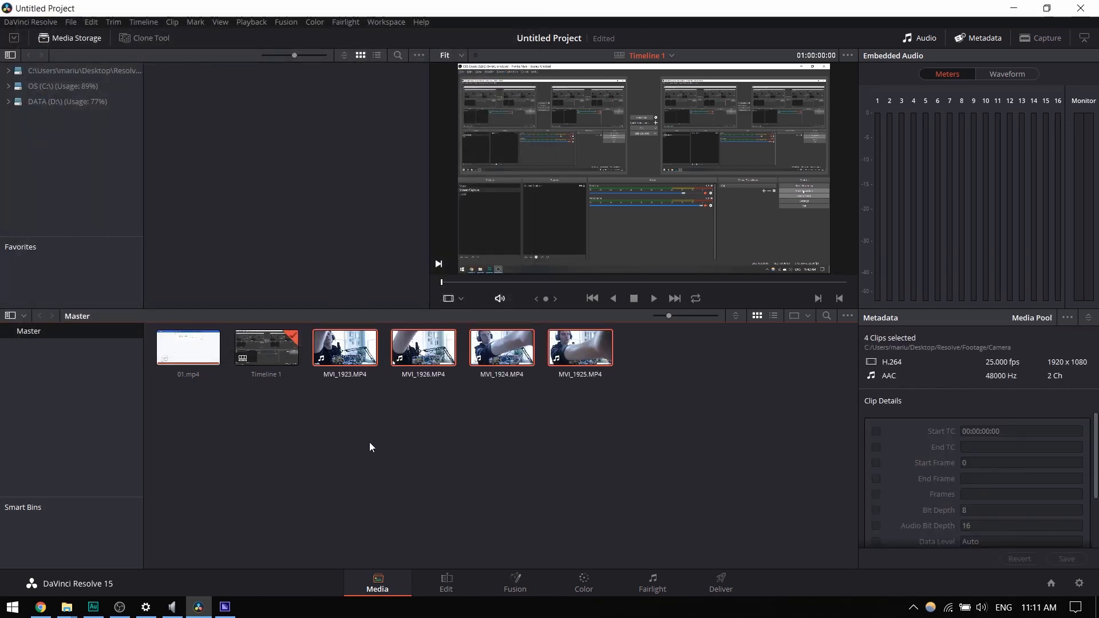
pyautogui.click(373, 461)
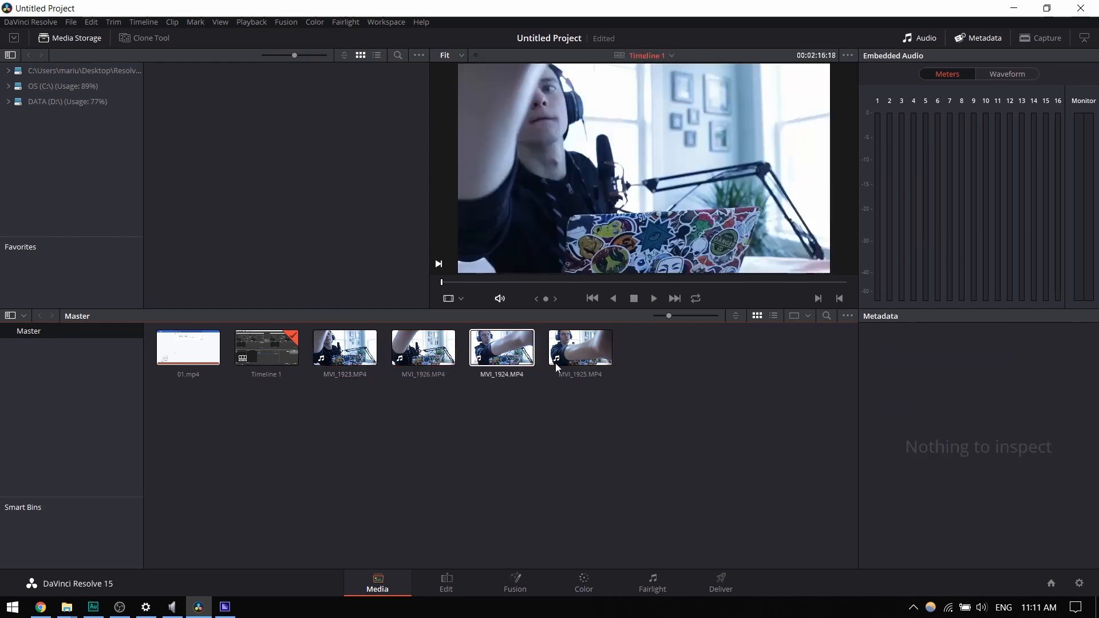
# - Preview the MVI_1923.MP4 clip in the media viewer
pyautogui.click(345, 355)
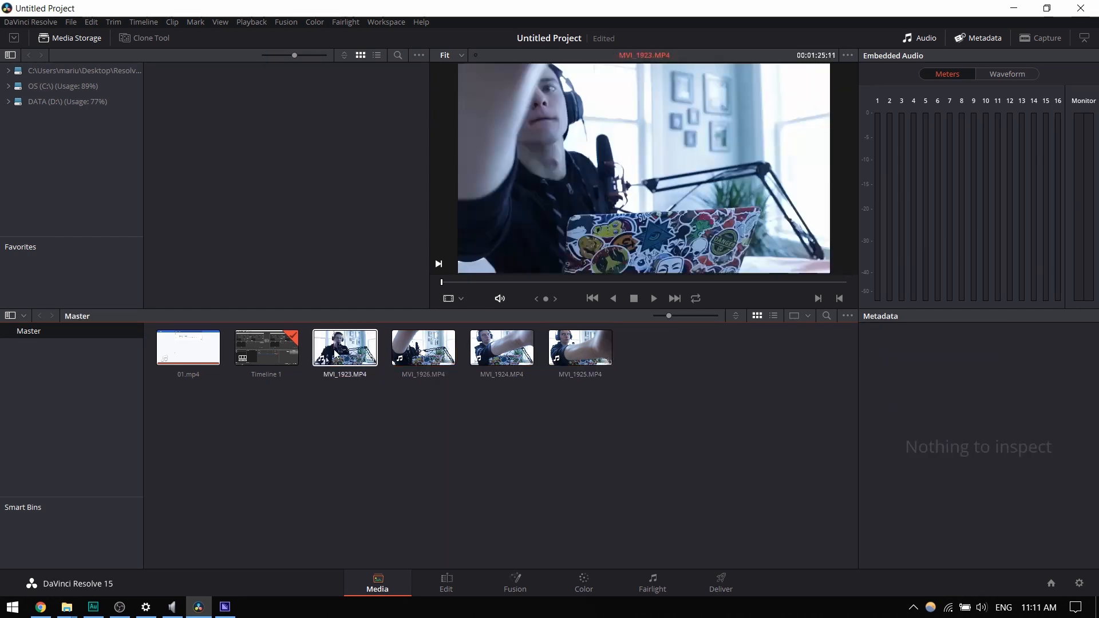
pyautogui.click(345, 355)
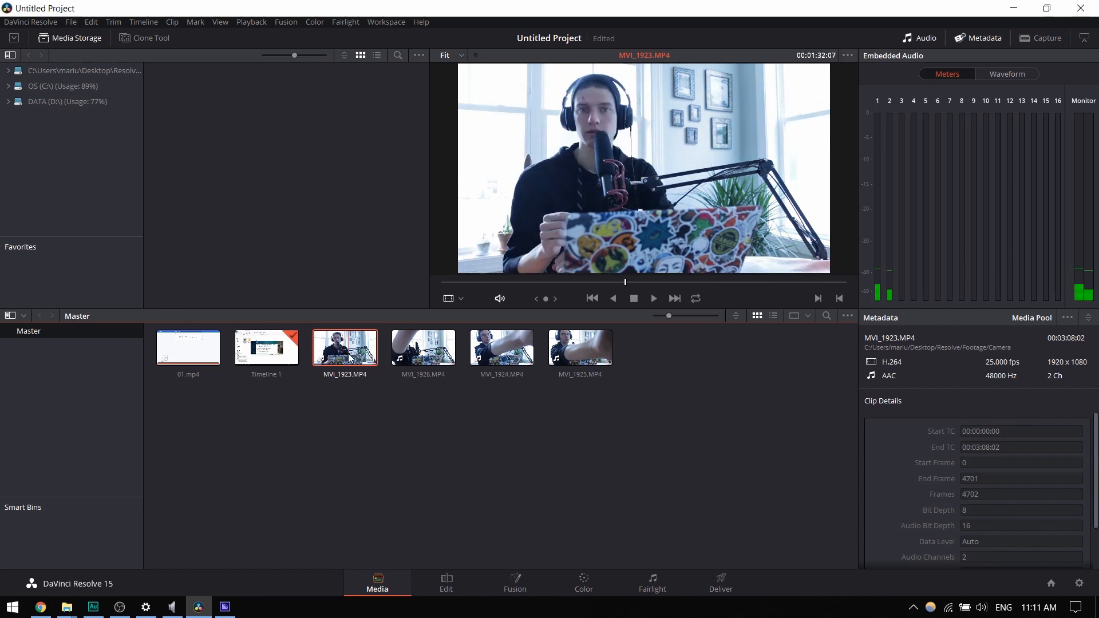
pyautogui.click(255, 407)
# - Open the Edit page and remove the 01.mp4 clip from Timeline 1
pyautogui.click(450, 585)
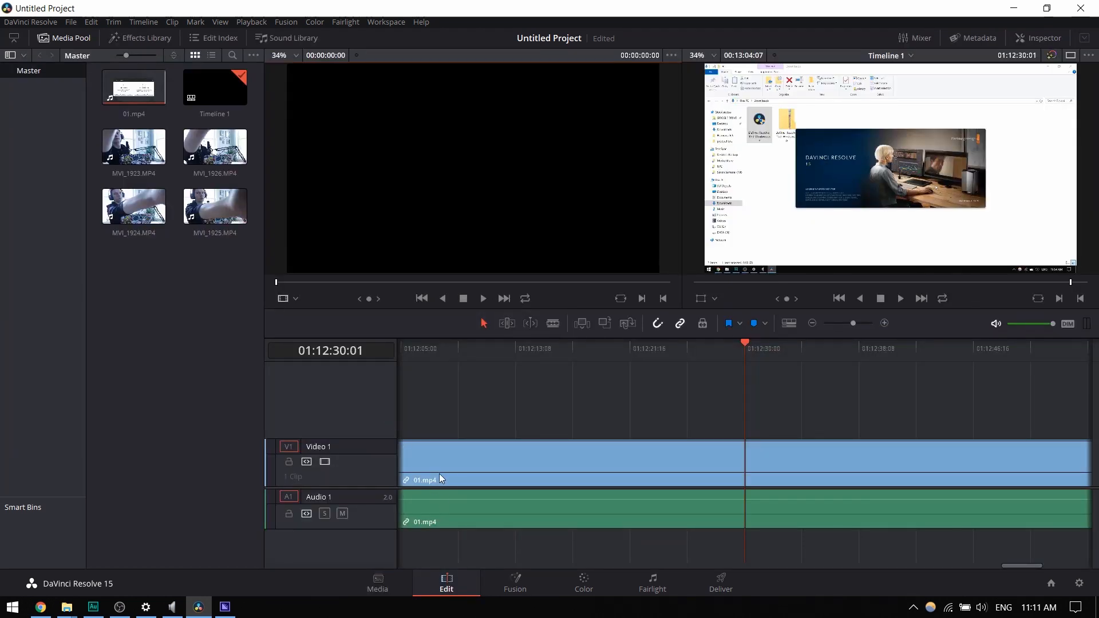
pyautogui.click(453, 460)
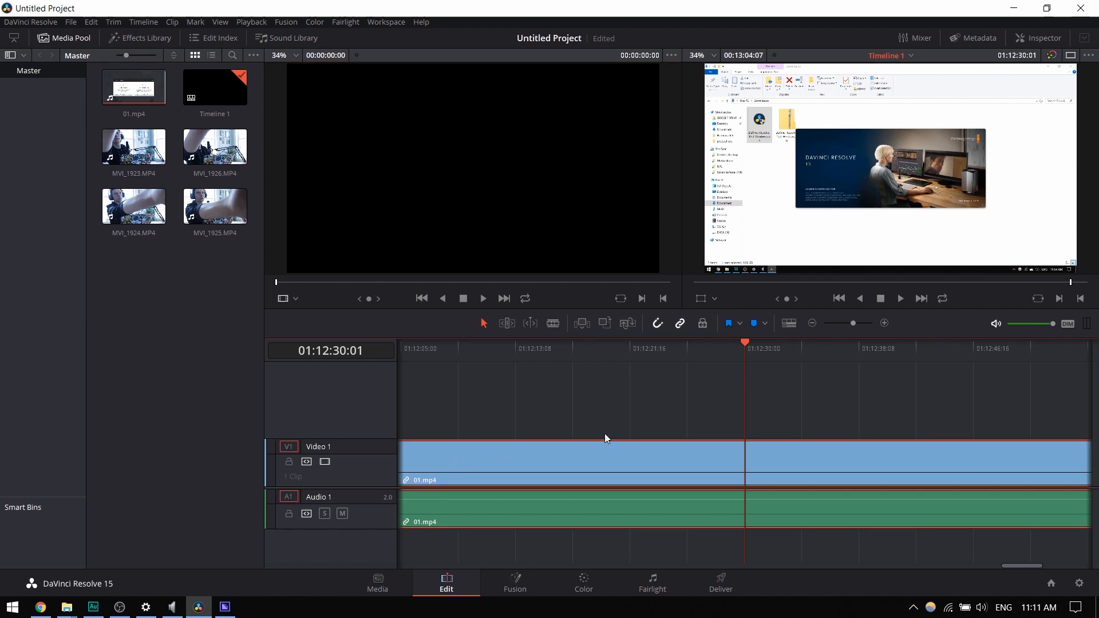
pyautogui.press('Delete')
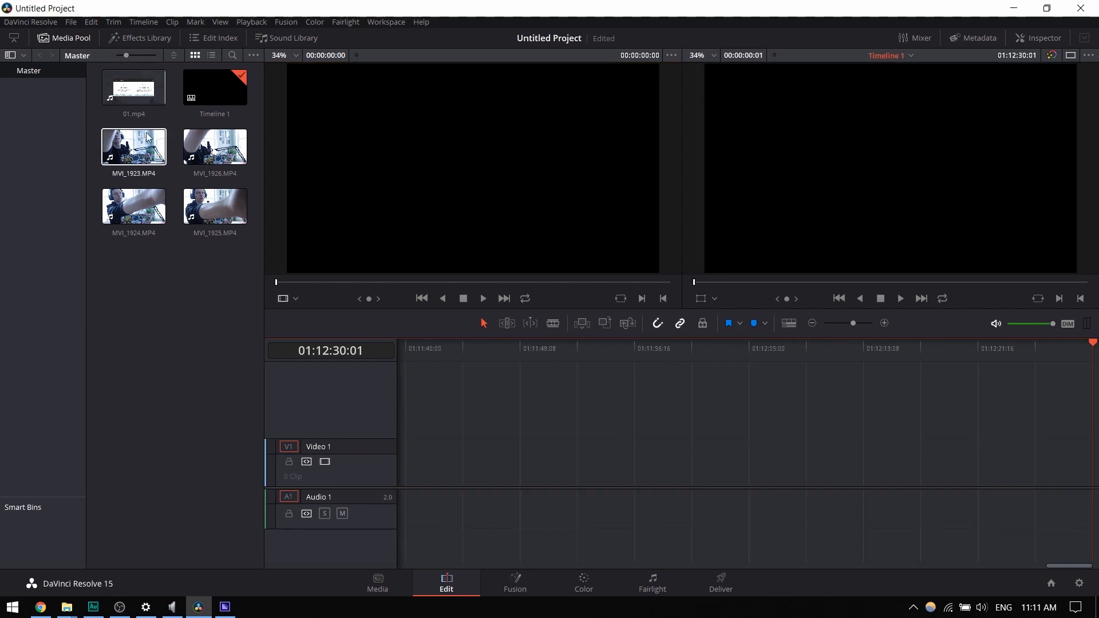
pyautogui.click(130, 155)
pyautogui.moveTo(129, 155); pyautogui.dragTo(517, 457)
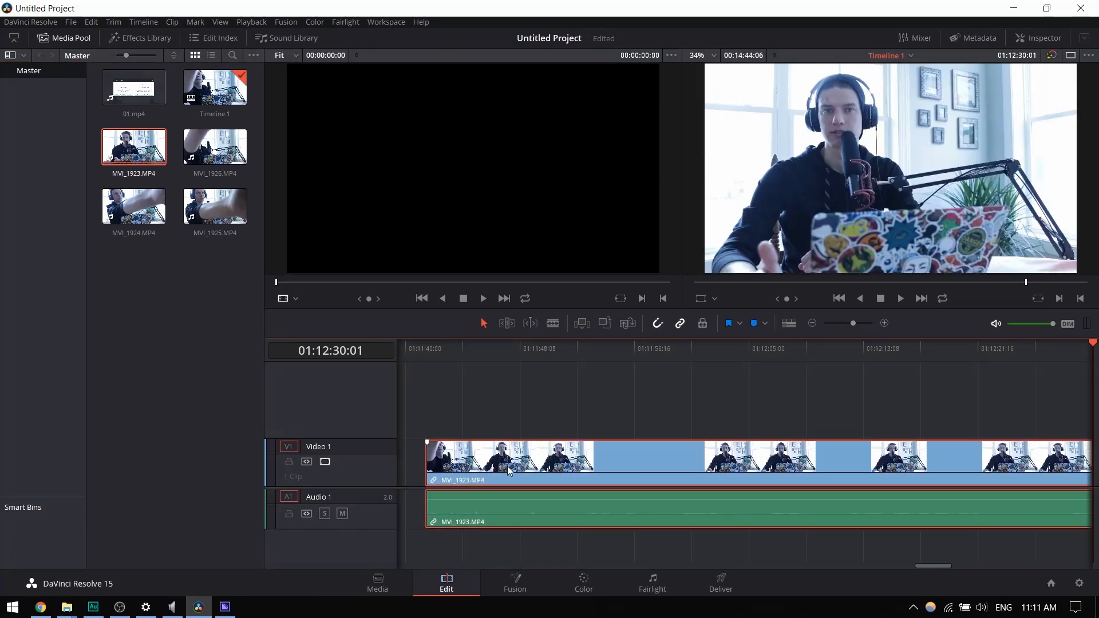
pyautogui.moveTo(921, 566)
pyautogui.mouseDown()
pyautogui.moveTo(772, 566)
pyautogui.moveTo(924, 566)
pyautogui.mouseUp()
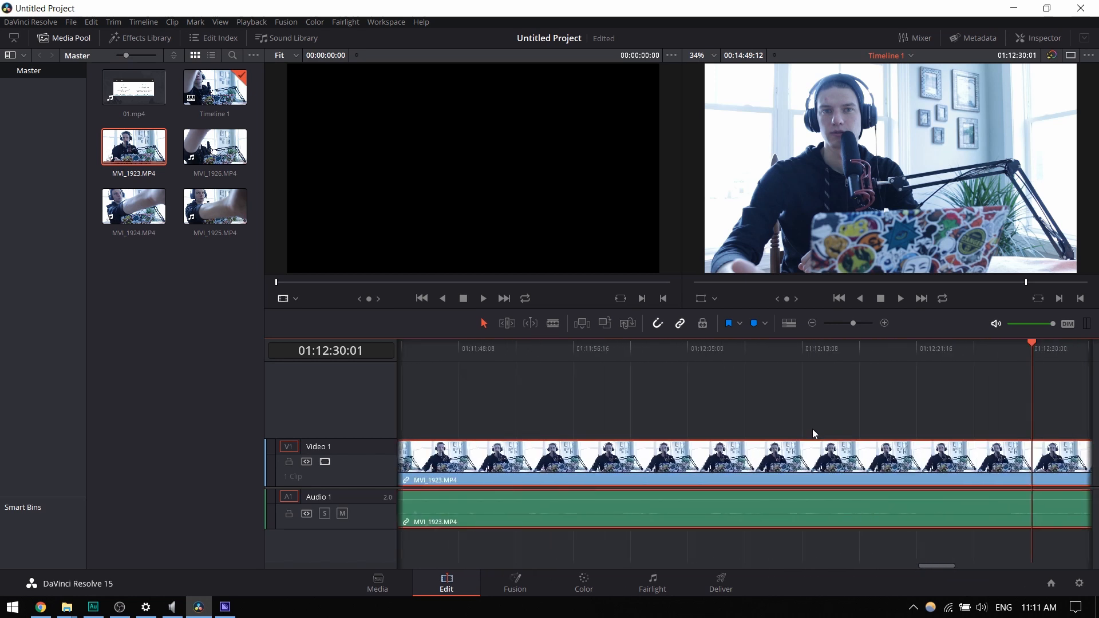
pyautogui.scroll(6, 678, 473)
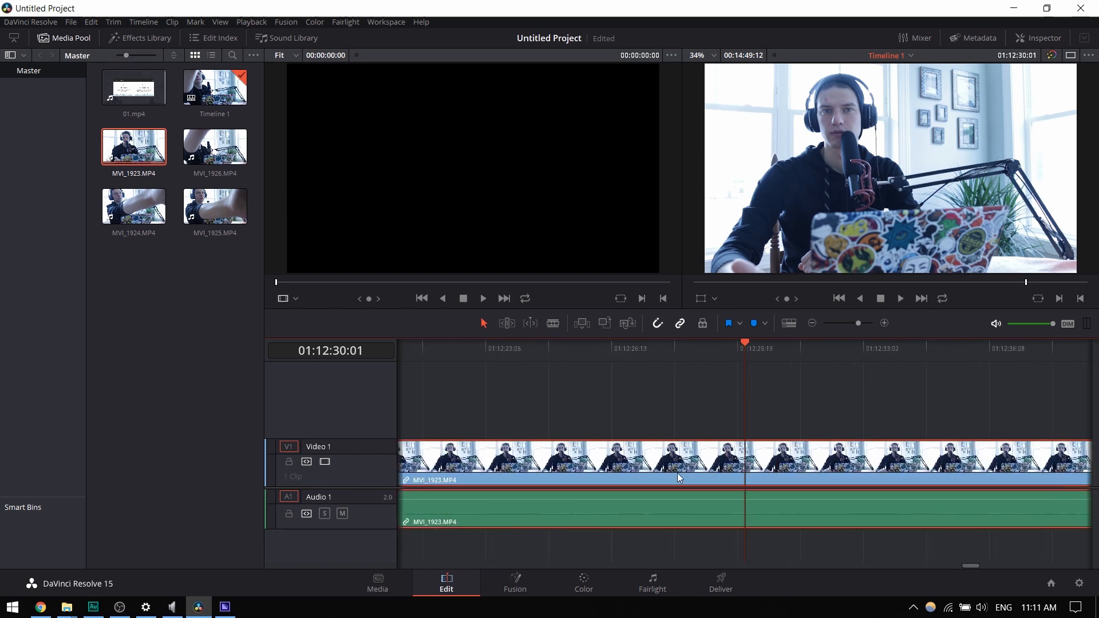
pyautogui.scroll(2, 542, 456)
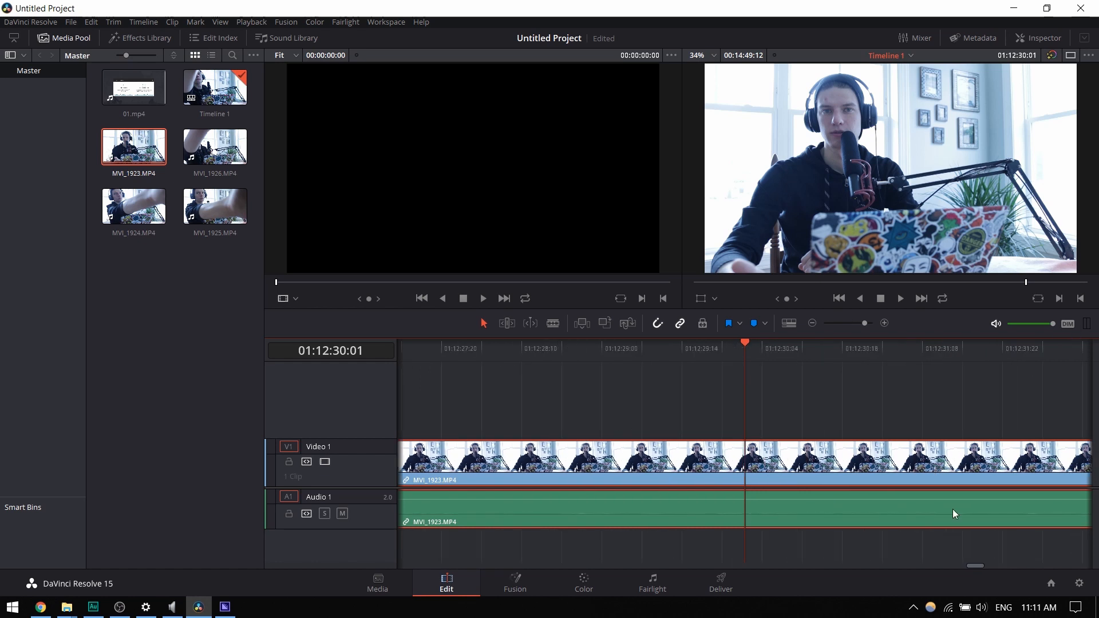
pyautogui.scroll(-3, 779, 491)
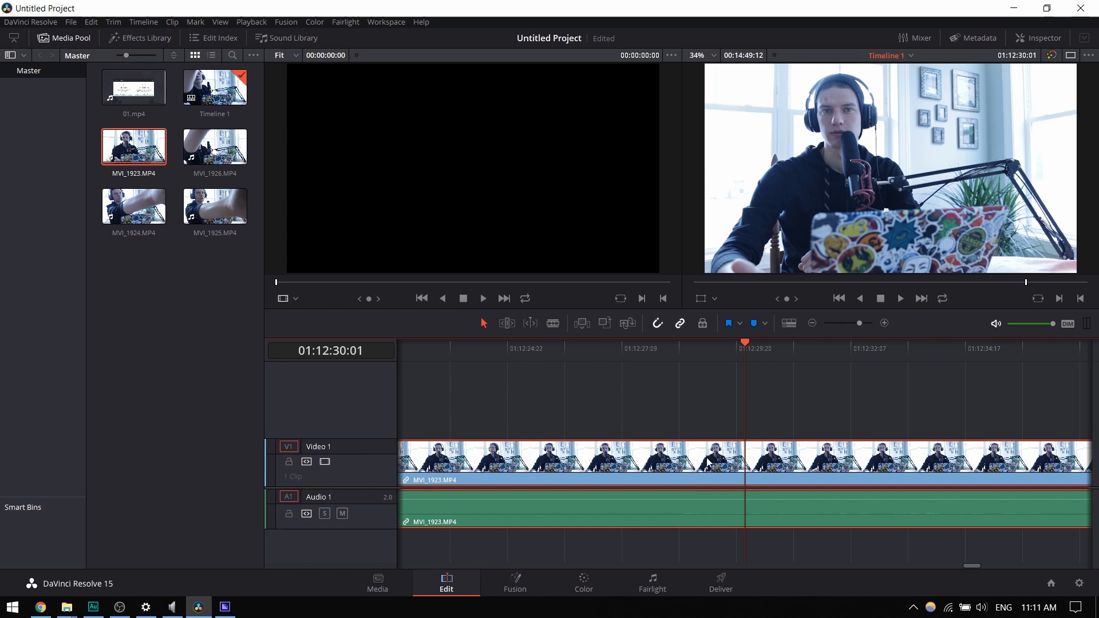
pyautogui.press('Delete')
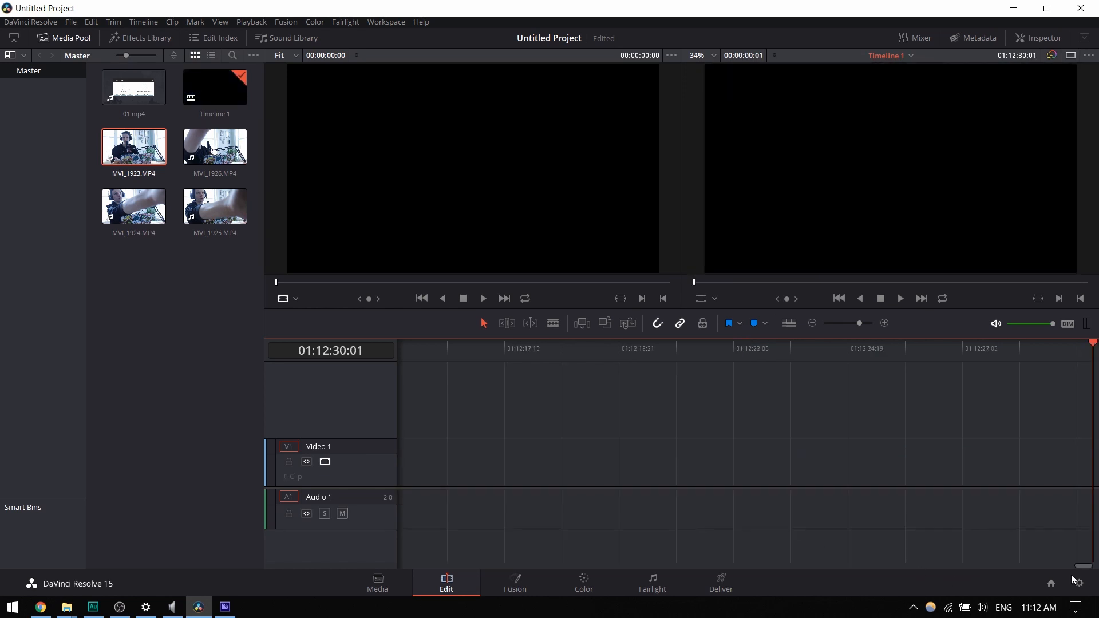
# - Place the MVI_1923.MP4 clip at the very start of Timeline 1, on Video 1 and Audio 1
pyautogui.moveTo(1078, 566); pyautogui.dragTo(395, 563)
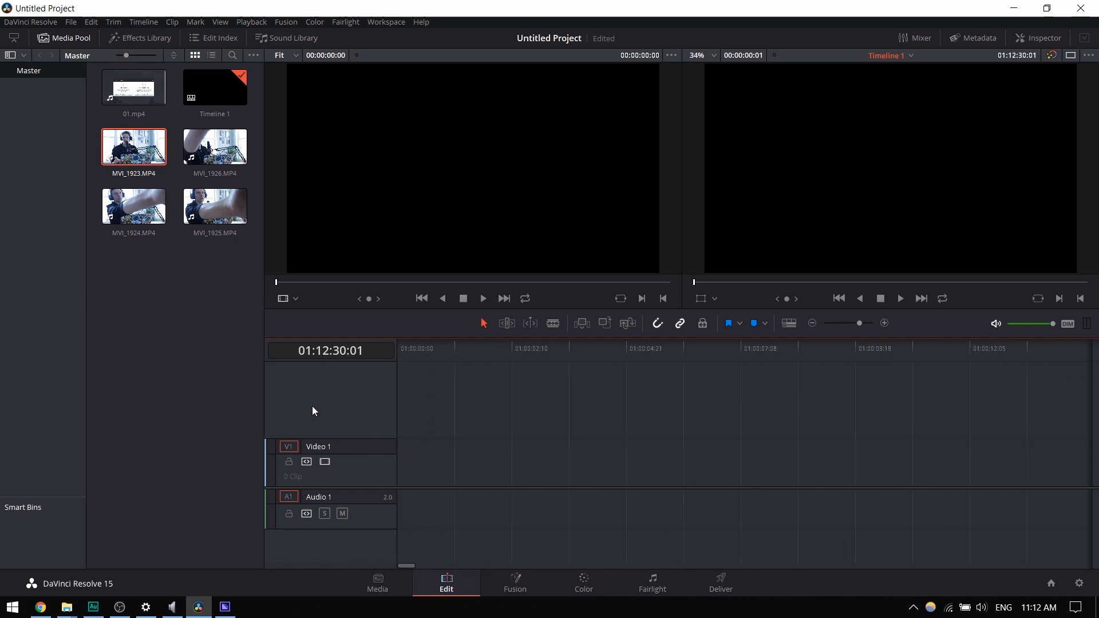
pyautogui.moveTo(134, 147); pyautogui.dragTo(404, 495)
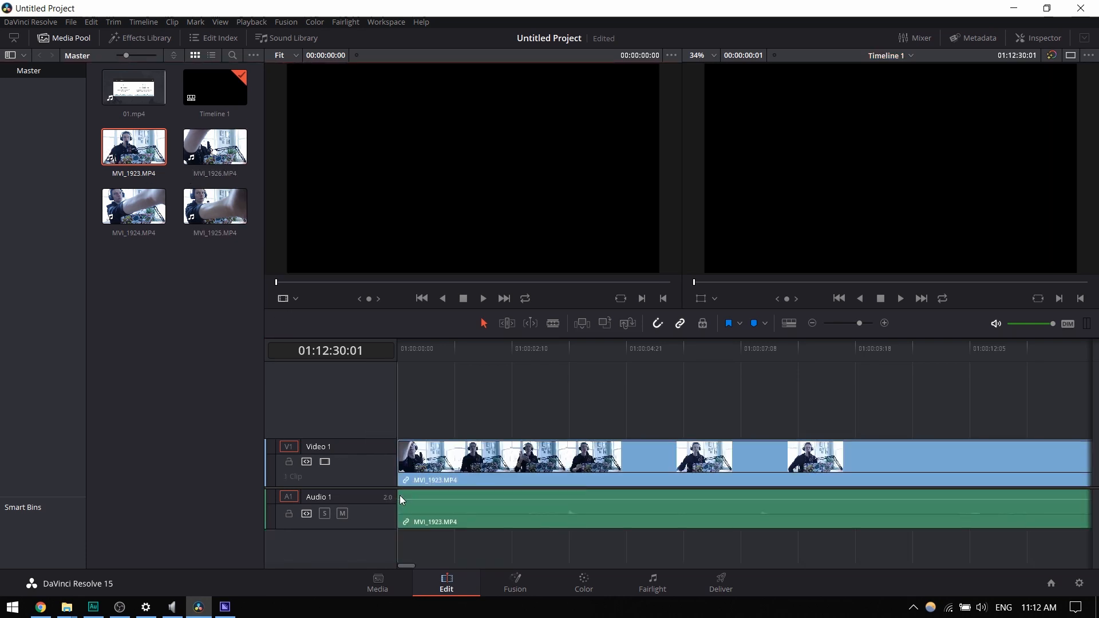
pyautogui.click(463, 300)
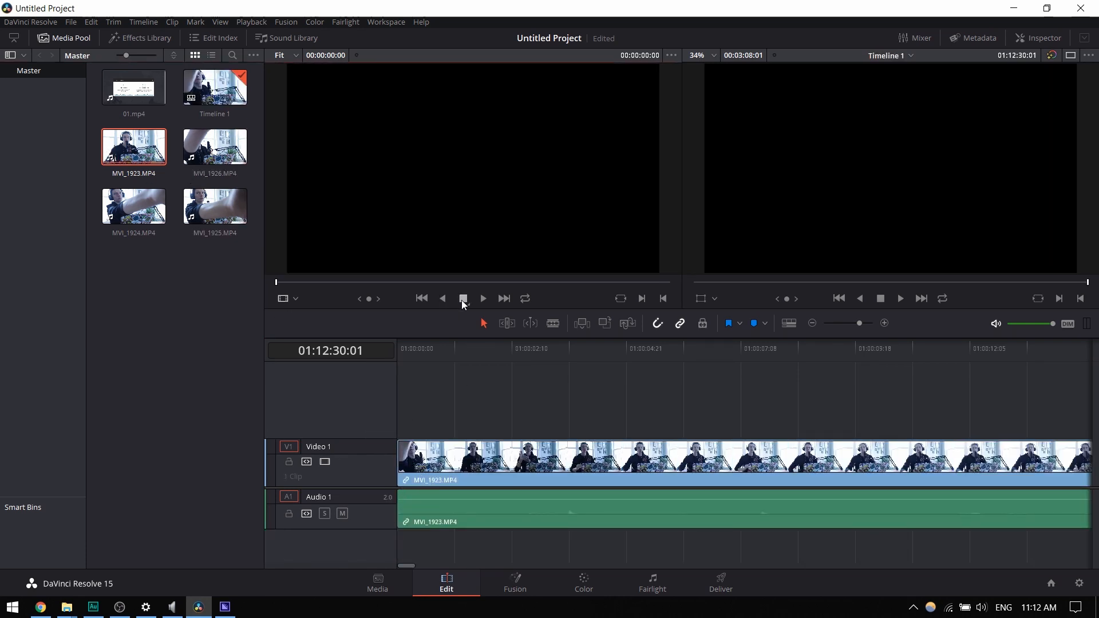
# - Play Timeline 1 from its beginning to check the first seconds of the clip, pausing and resuming playback
pyautogui.click(838, 300)
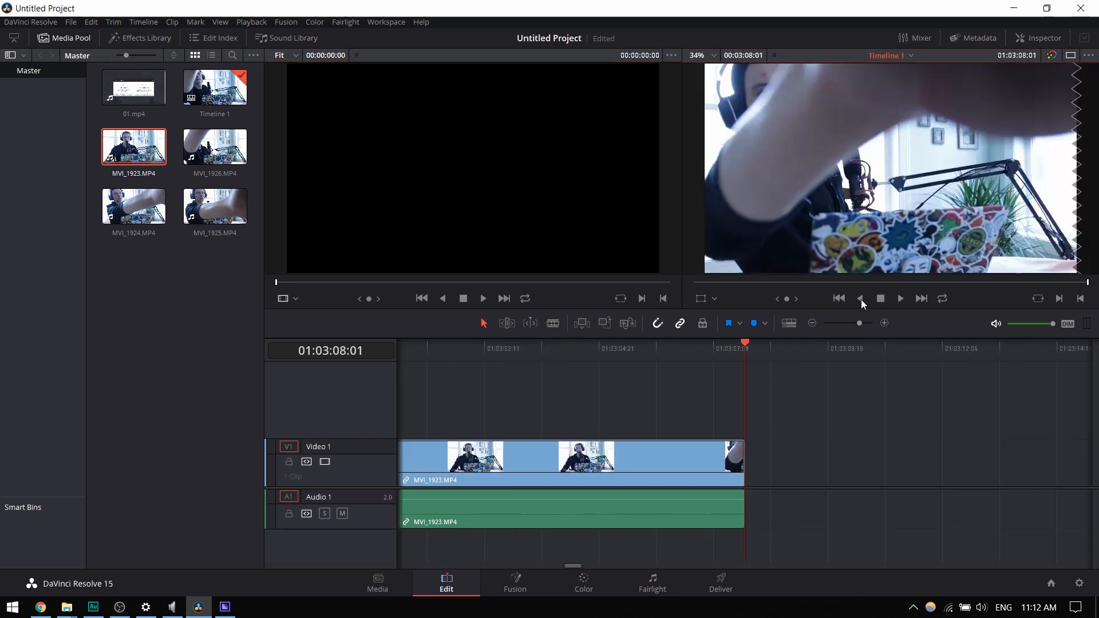
pyautogui.click(839, 299)
pyautogui.click(897, 300)
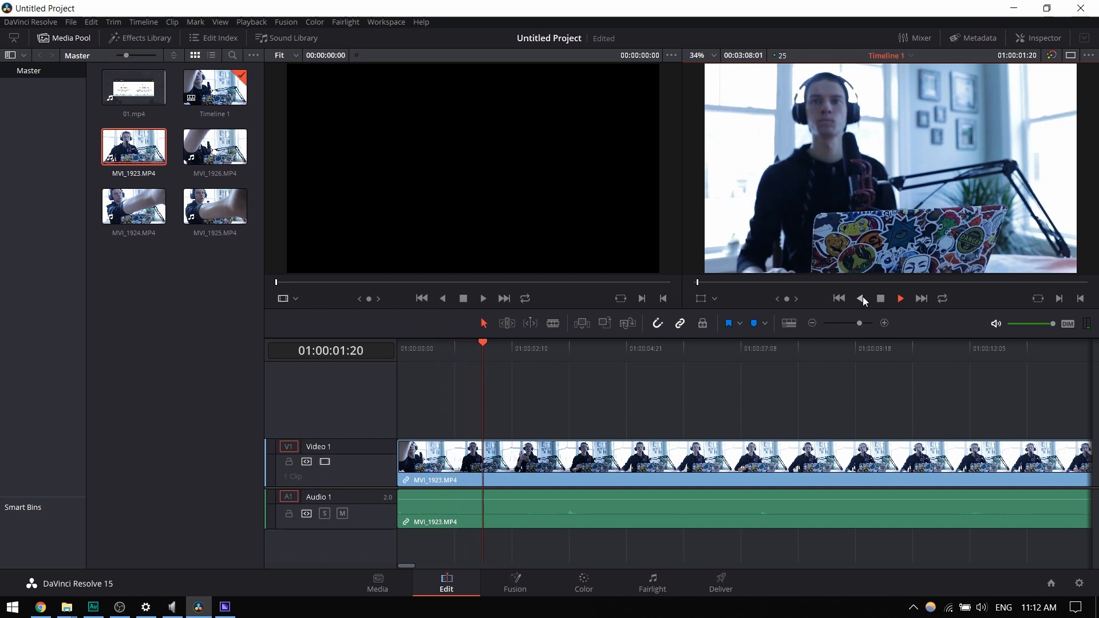
pyautogui.click(880, 299)
pyautogui.click(300, 348)
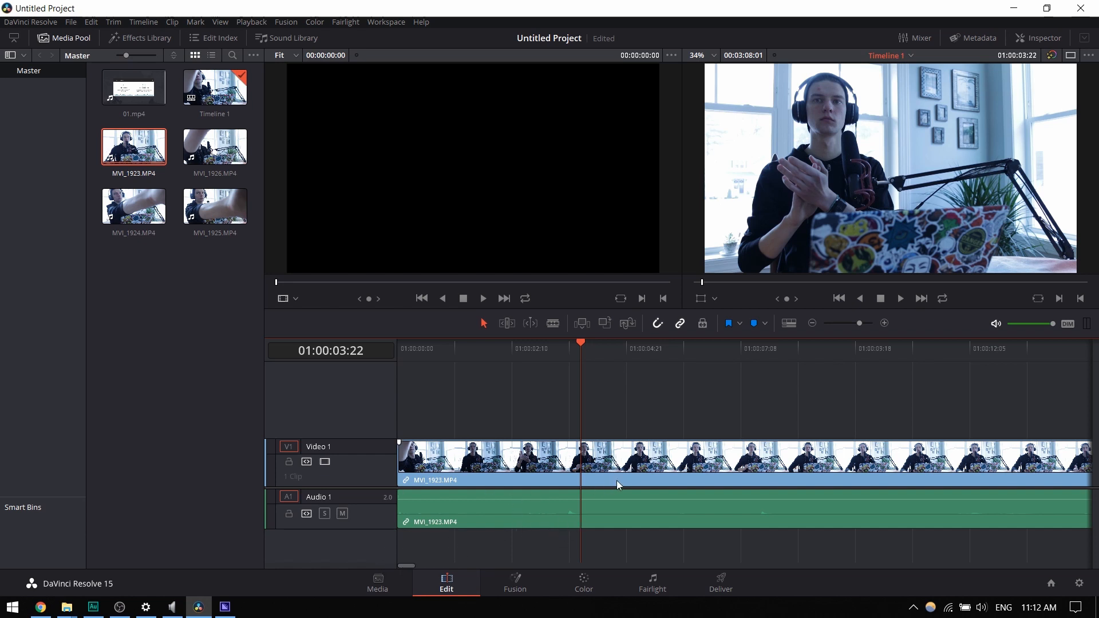
pyautogui.click(901, 298)
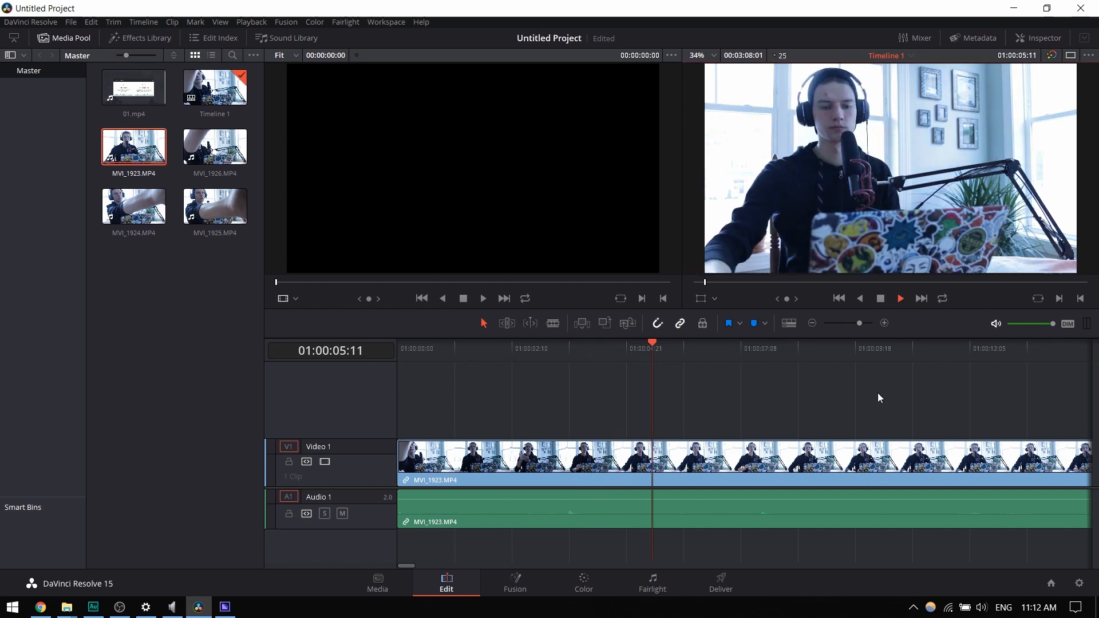
pyautogui.press('space')
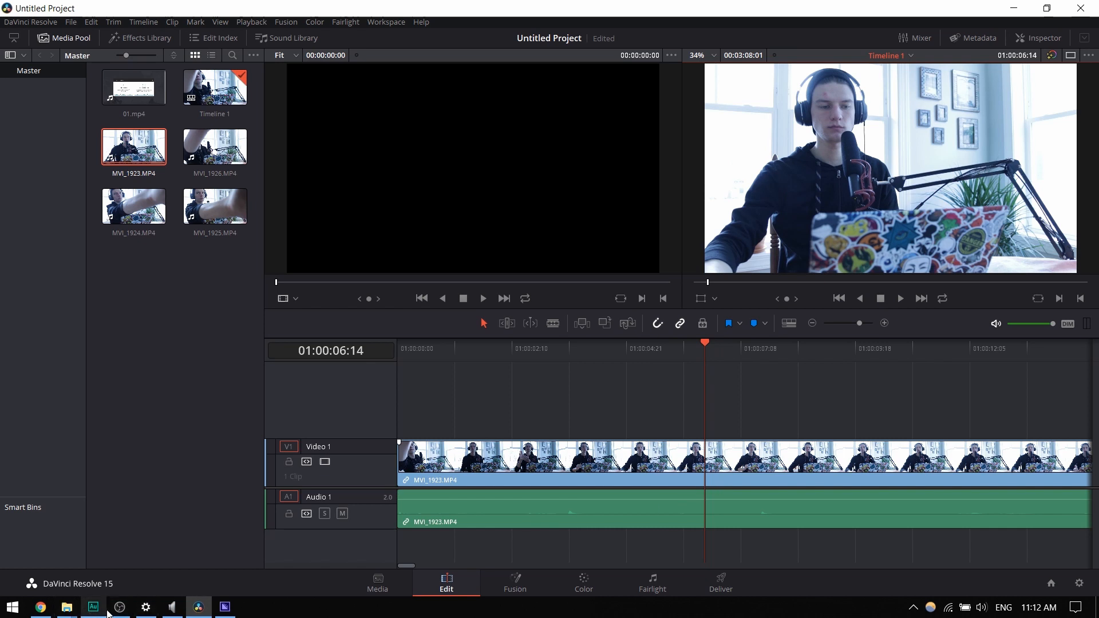
pyautogui.moveTo(106, 613)
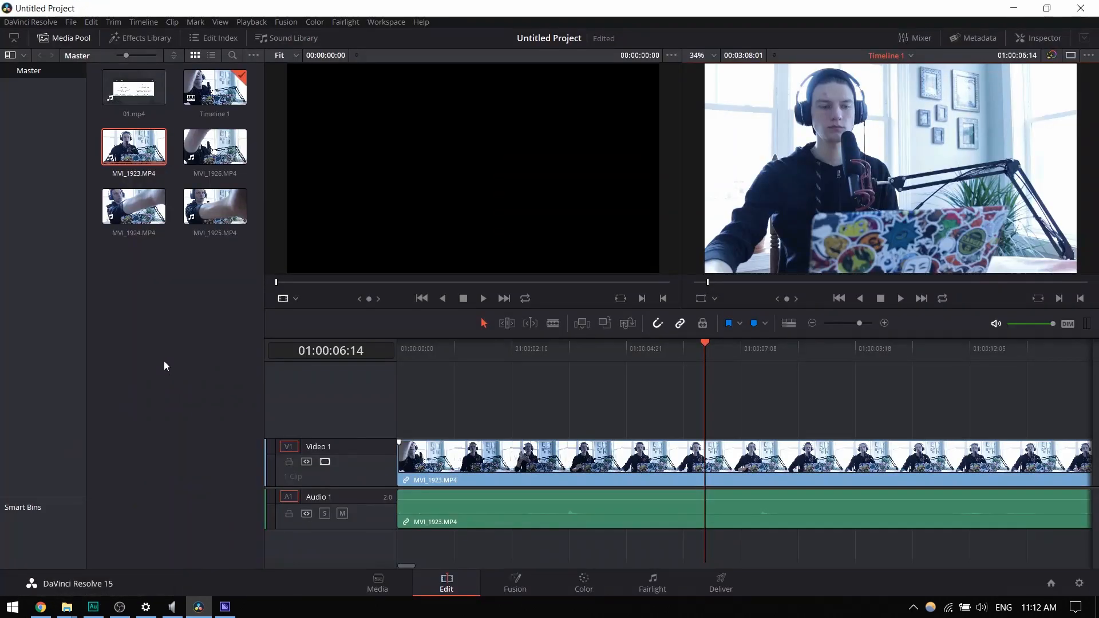
pyautogui.click(164, 361)
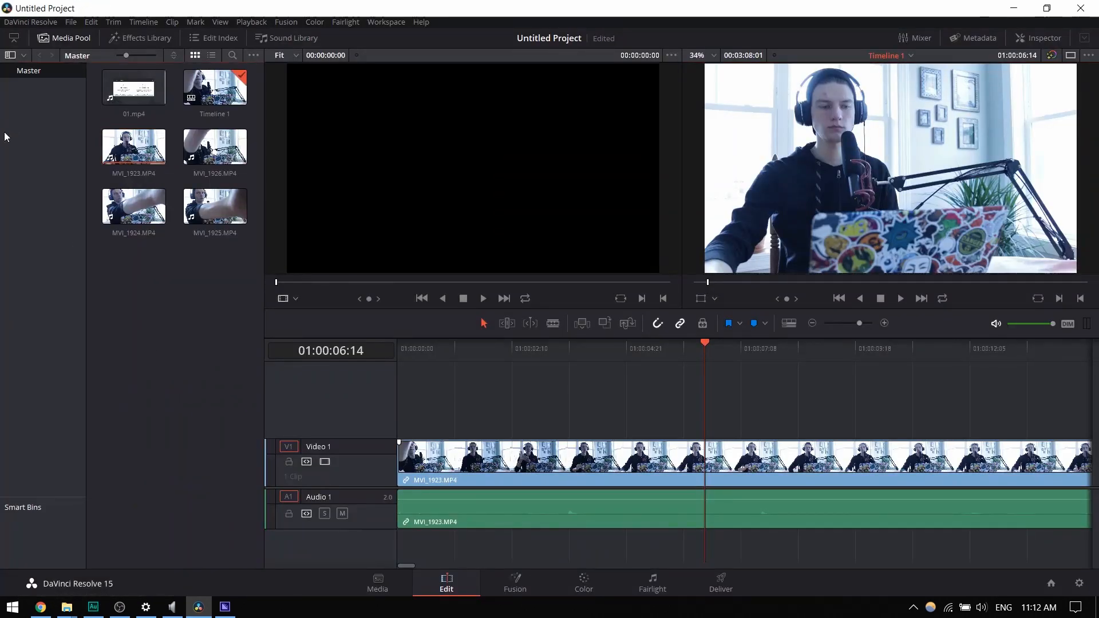
# - On the Media page, create a new bin named Camera under Master
pyautogui.click(393, 592)
pyautogui.rightClick(366, 444)
pyautogui.click(447, 511)
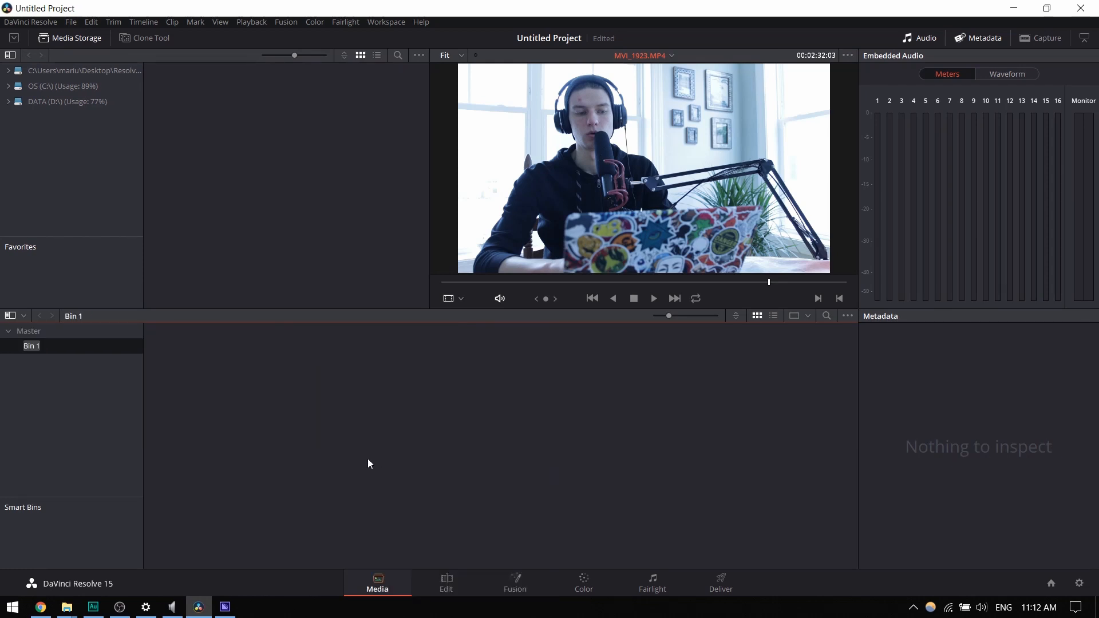
pyautogui.press('Return')
# - Move the four MVI camera clips from the Master bin into the Camera bin, leaving Timeline 1 and 01.mp4 behind
pyautogui.click(40, 332)
pyautogui.click(345, 348)
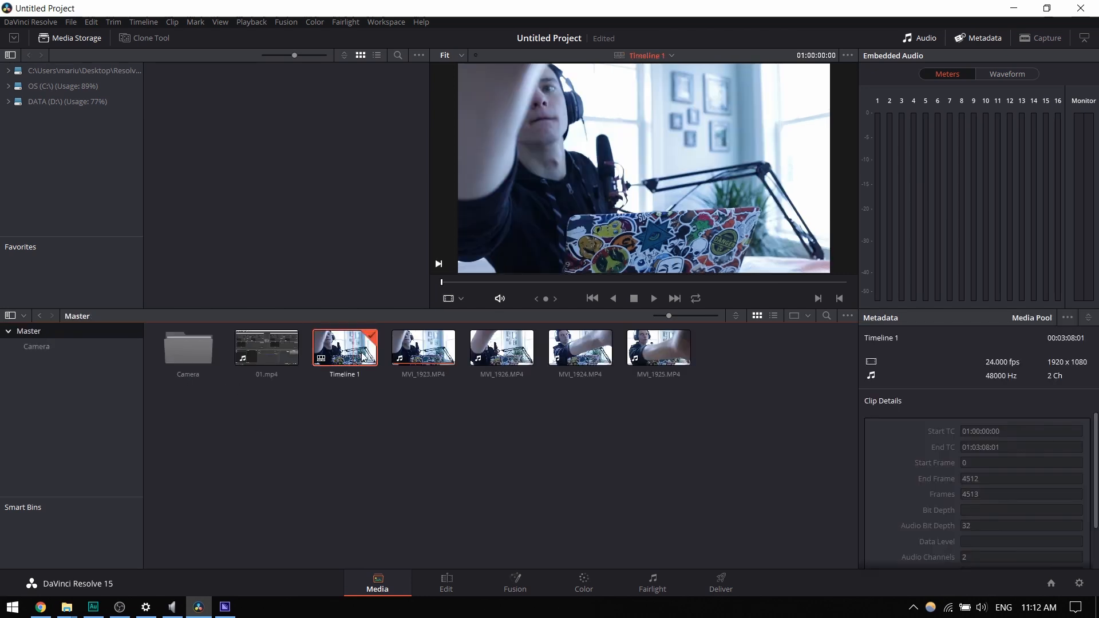
pyautogui.keyDown('shift'); pyautogui.click(658, 354); pyautogui.keyUp('shift')
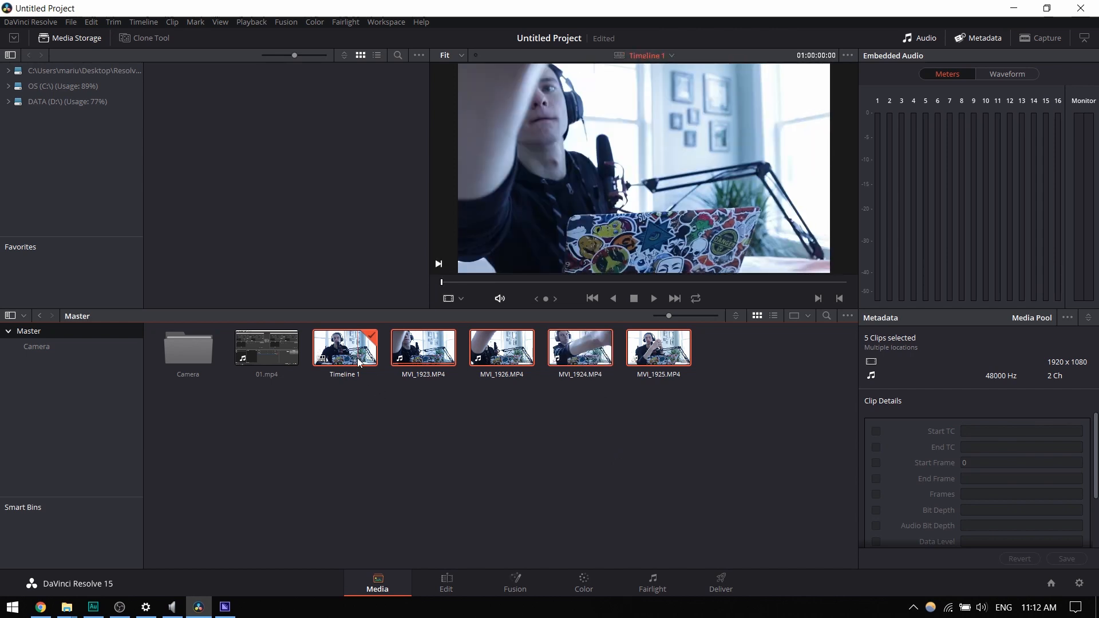
pyautogui.click(443, 419)
pyautogui.moveTo(442, 419); pyautogui.dragTo(638, 366)
pyautogui.moveTo(423, 351); pyautogui.dragTo(56, 346)
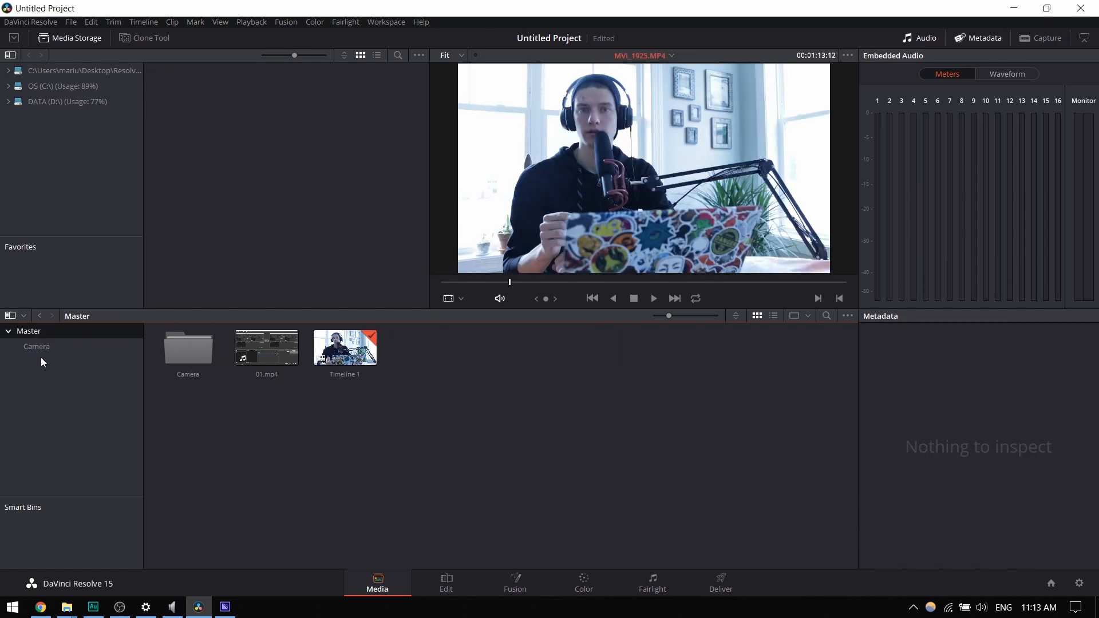
# - Create a bin named Audio under Master and start importing media into it from the Resolve/Audio/01/01_Recorded folder
pyautogui.rightClick(41, 358)
pyautogui.click(70, 372)
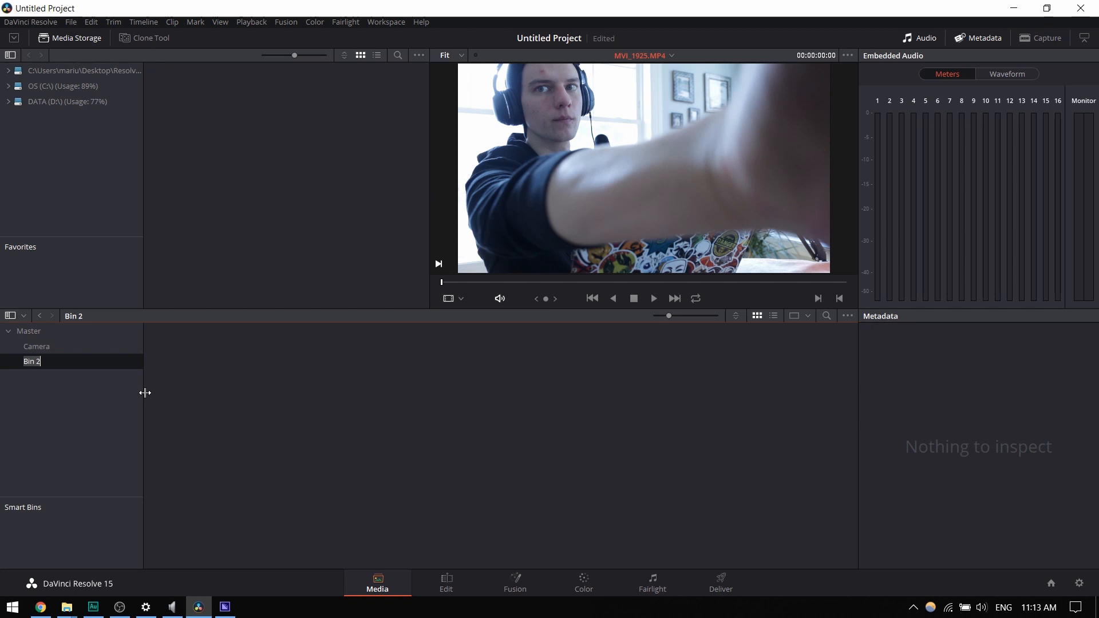
pyautogui.rightClick(294, 391)
pyautogui.click(360, 474)
pyautogui.click(258, 52)
pyautogui.click(215, 53)
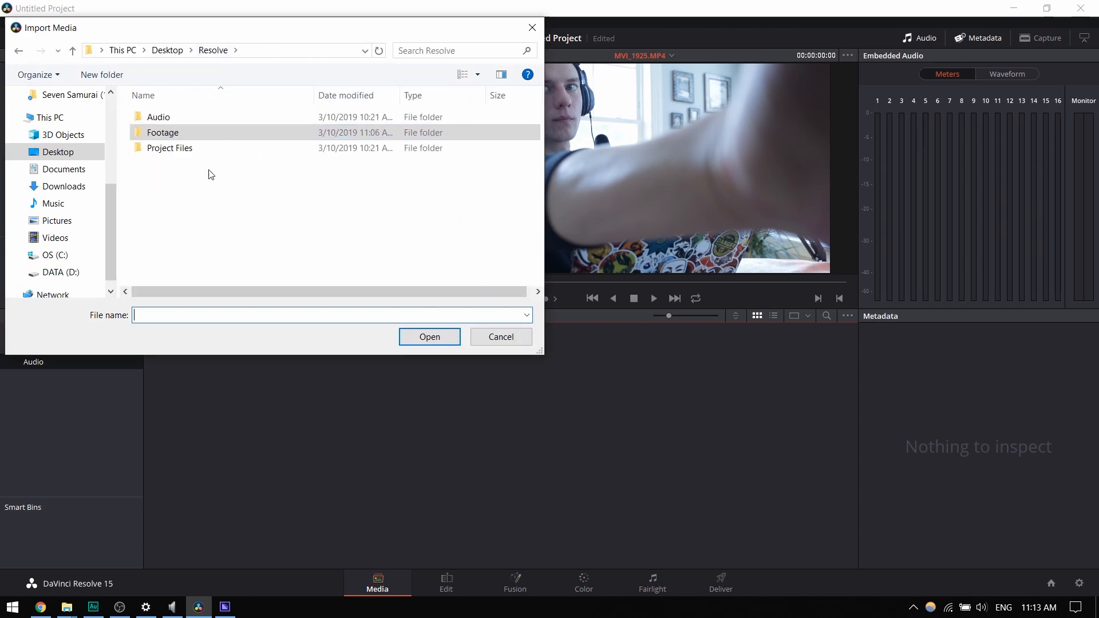
pyautogui.doubleClick(166, 118)
pyautogui.doubleClick(169, 115)
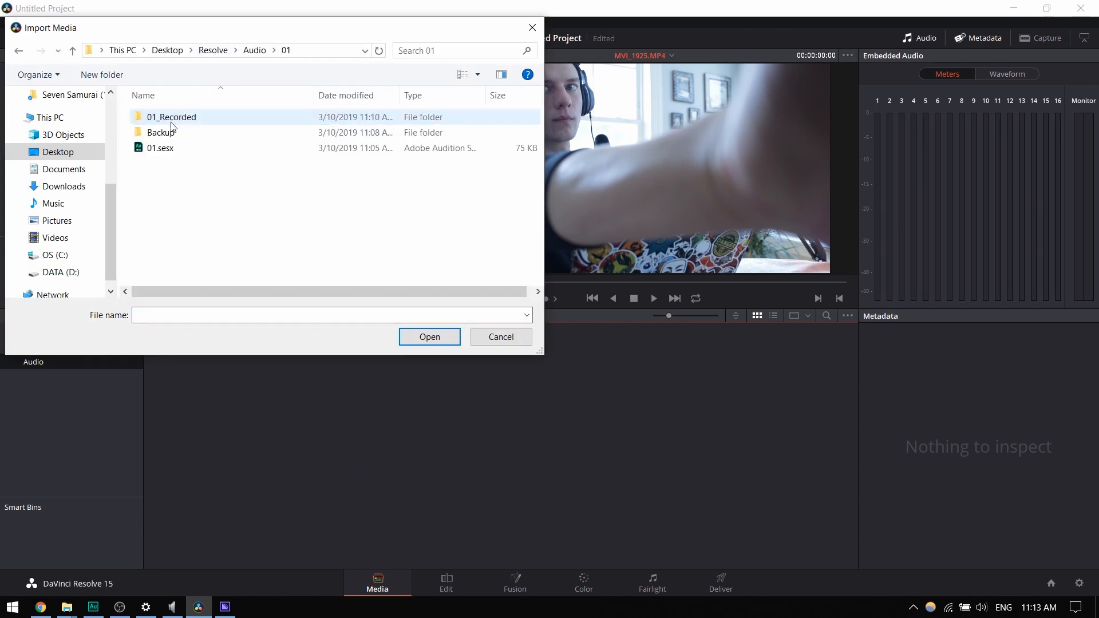
pyautogui.doubleClick(170, 127)
pyautogui.press('BackSpace')
pyautogui.doubleClick(162, 119)
# - Import all the WAV recordings from Track 1_001.wav to Track 5_006.wav into the Audio bin, skipping the PKF files
pyautogui.click(174, 136)
pyautogui.keyDown('ctrl'); pyautogui.click(172, 149); pyautogui.keyUp('ctrl')
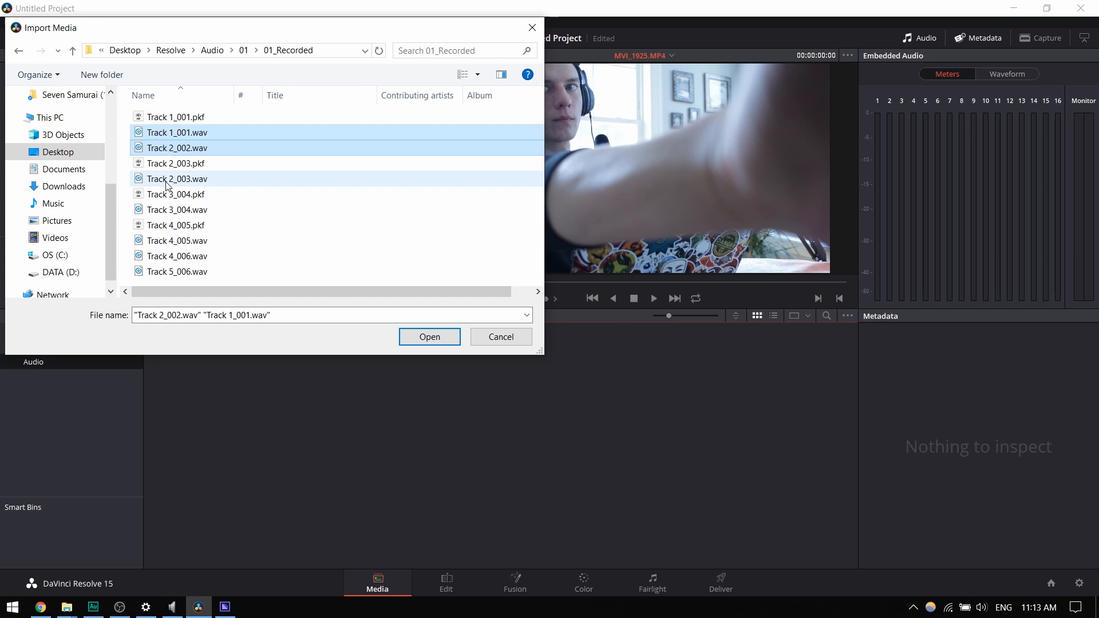
pyautogui.keyDown('ctrl'); pyautogui.click(167, 179); pyautogui.keyUp('ctrl')
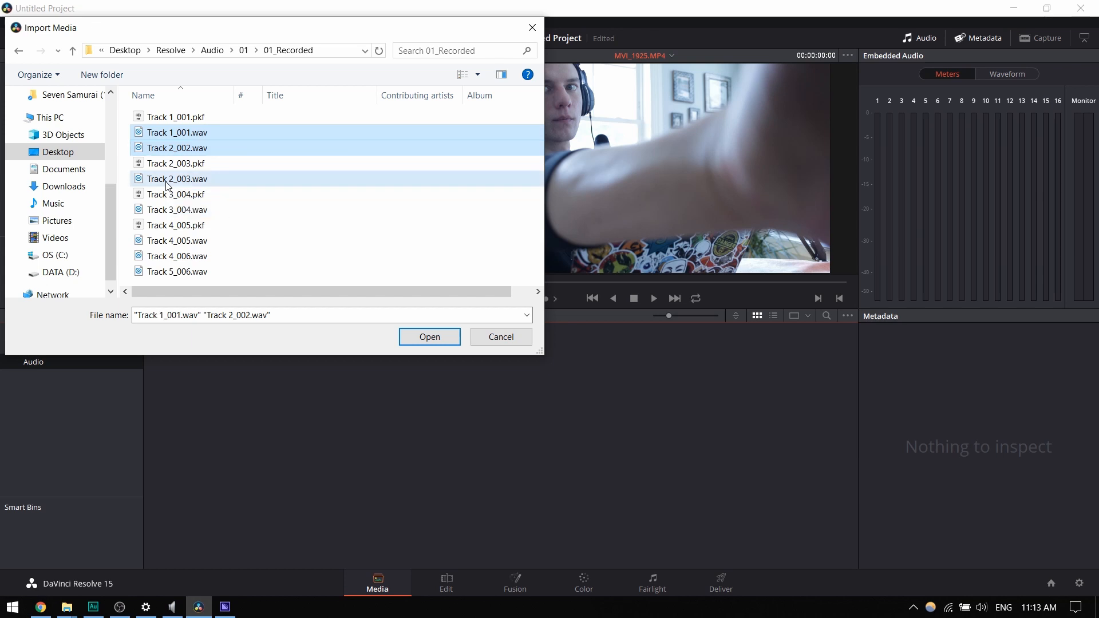
pyautogui.keyDown('ctrl'); pyautogui.click(170, 210); pyautogui.keyUp('ctrl')
pyautogui.keyDown('ctrl'); pyautogui.click(169, 241); pyautogui.keyUp('ctrl')
pyautogui.keyDown('ctrl'); pyautogui.click(168, 255); pyautogui.keyUp('ctrl')
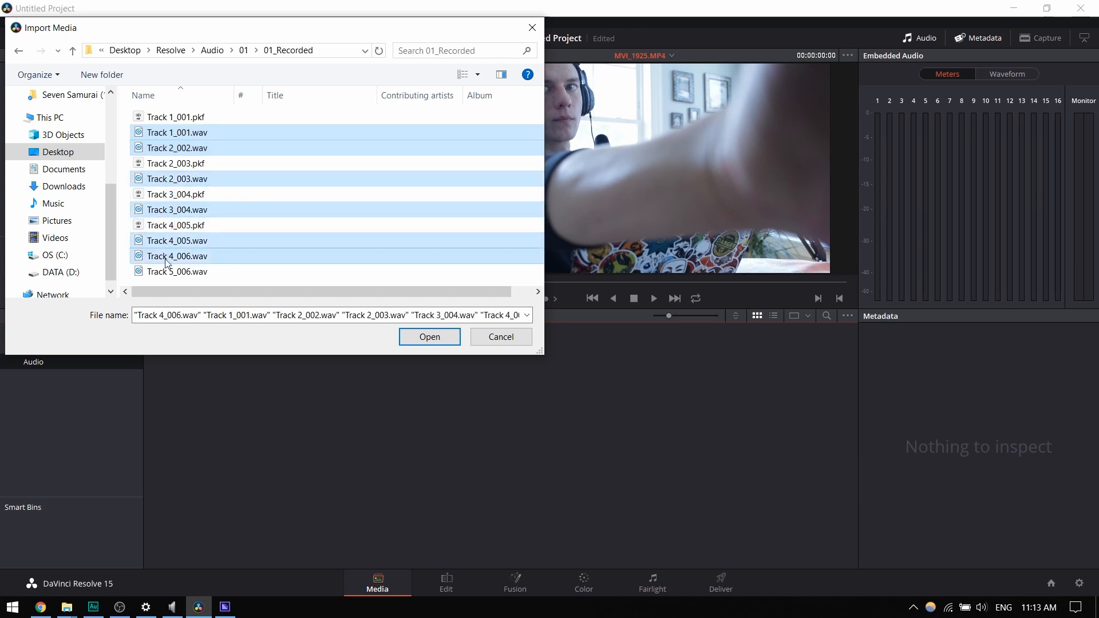
pyautogui.keyDown('ctrl'); pyautogui.click(169, 271); pyautogui.keyUp('ctrl')
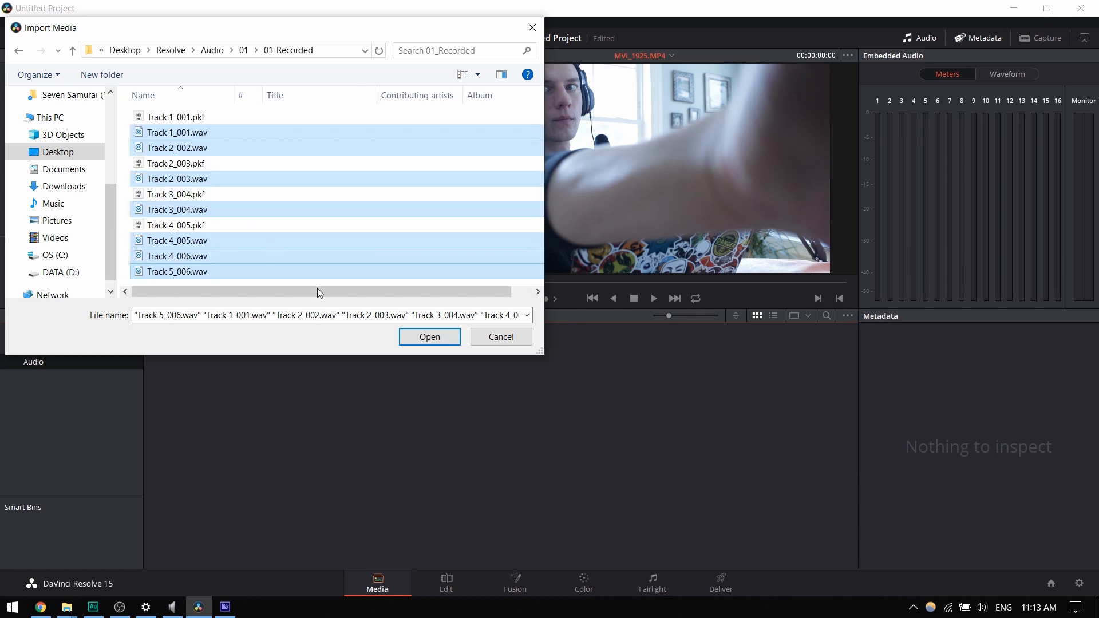
pyautogui.click(429, 337)
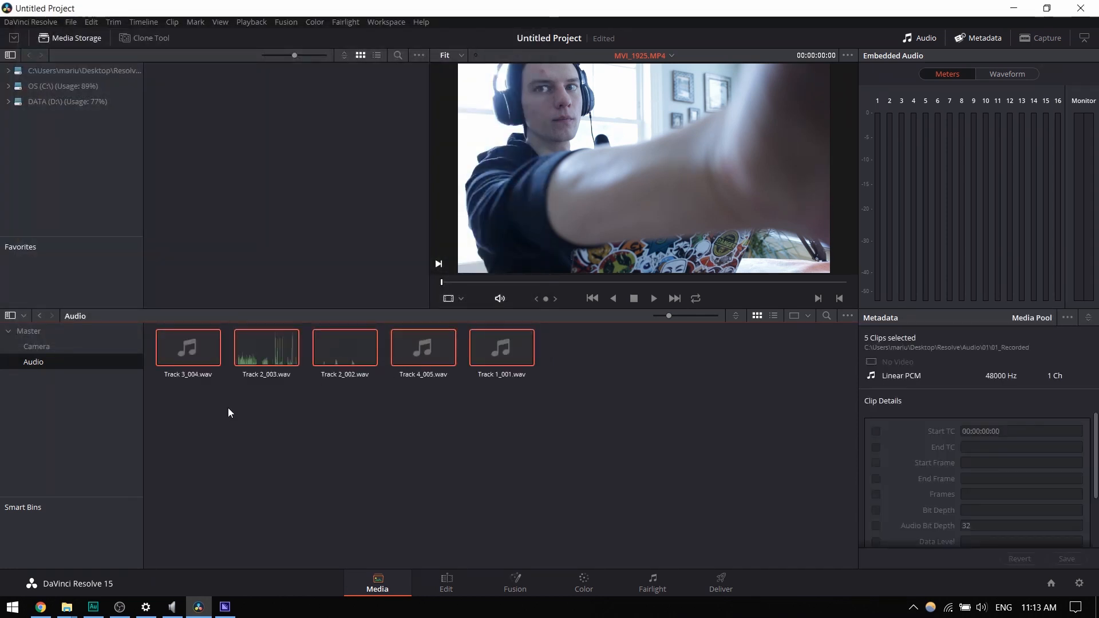
# - On the Edit page, add Track 1_001.wav from the Audio bin to a new audio track below MVI_1923.MP4, starting at the timeline's beginning
pyautogui.click(261, 403)
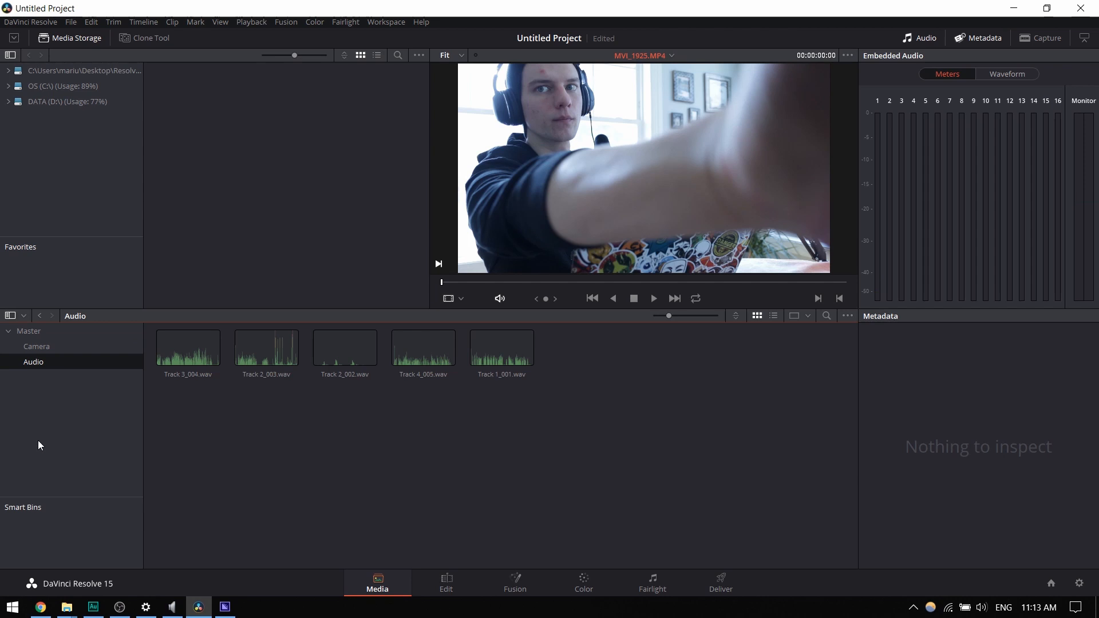
pyautogui.click(445, 582)
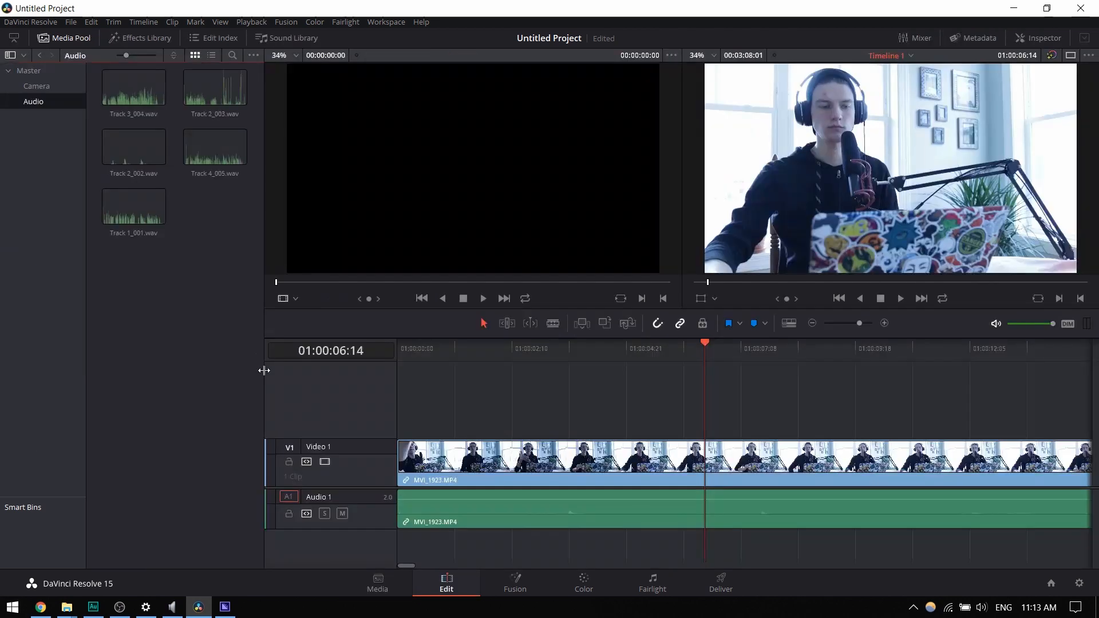
pyautogui.click(35, 86)
pyautogui.click(32, 97)
pyautogui.click(132, 211)
pyautogui.moveTo(128, 212); pyautogui.dragTo(399, 552)
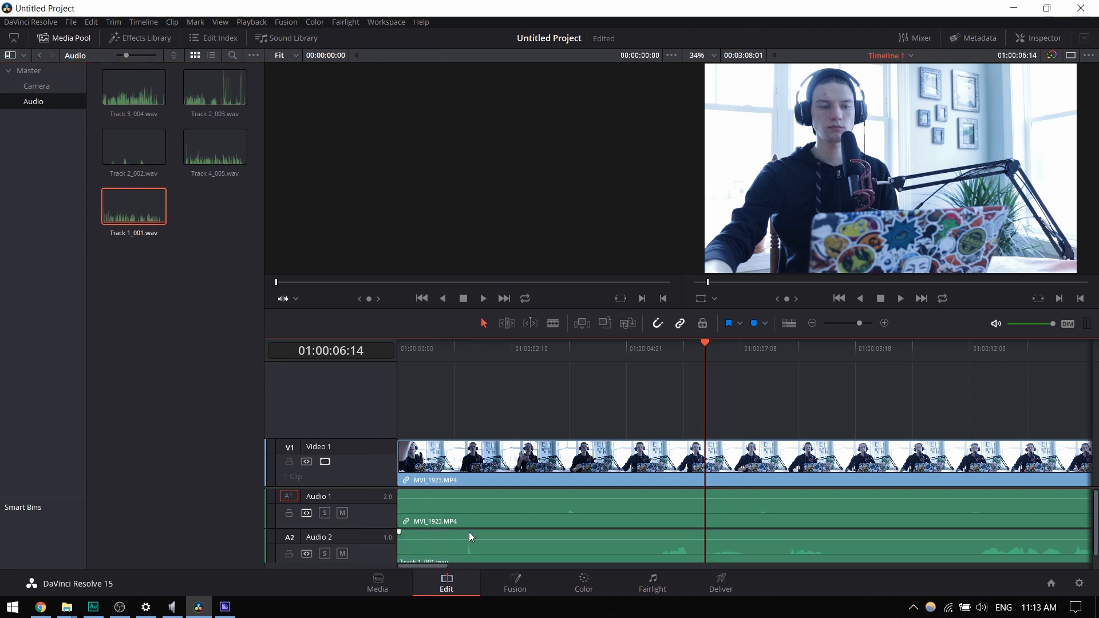
# - Play the timeline from near its start to find the hand clap and place the playhead on it at 01:00:03:17
pyautogui.click(410, 356)
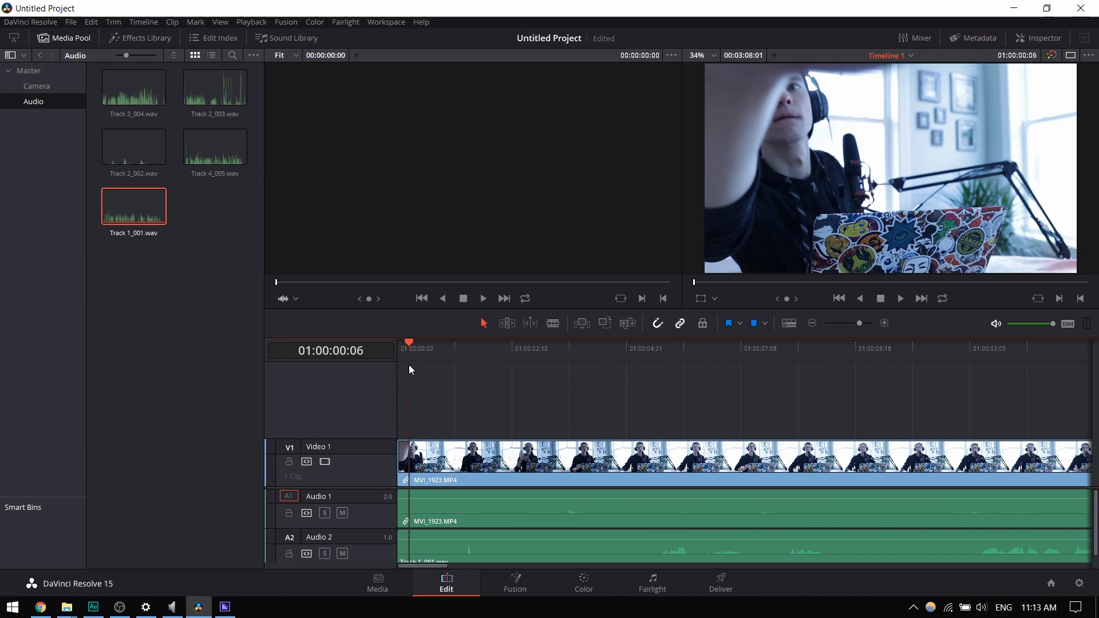
pyautogui.press('space')
pyautogui.press('space')
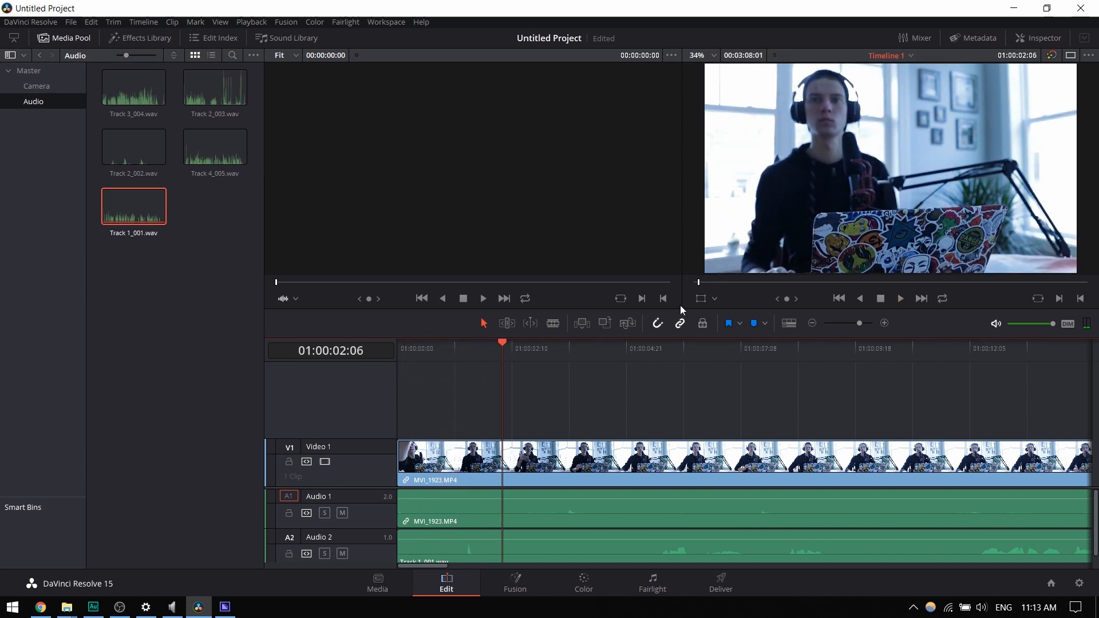
pyautogui.press('space')
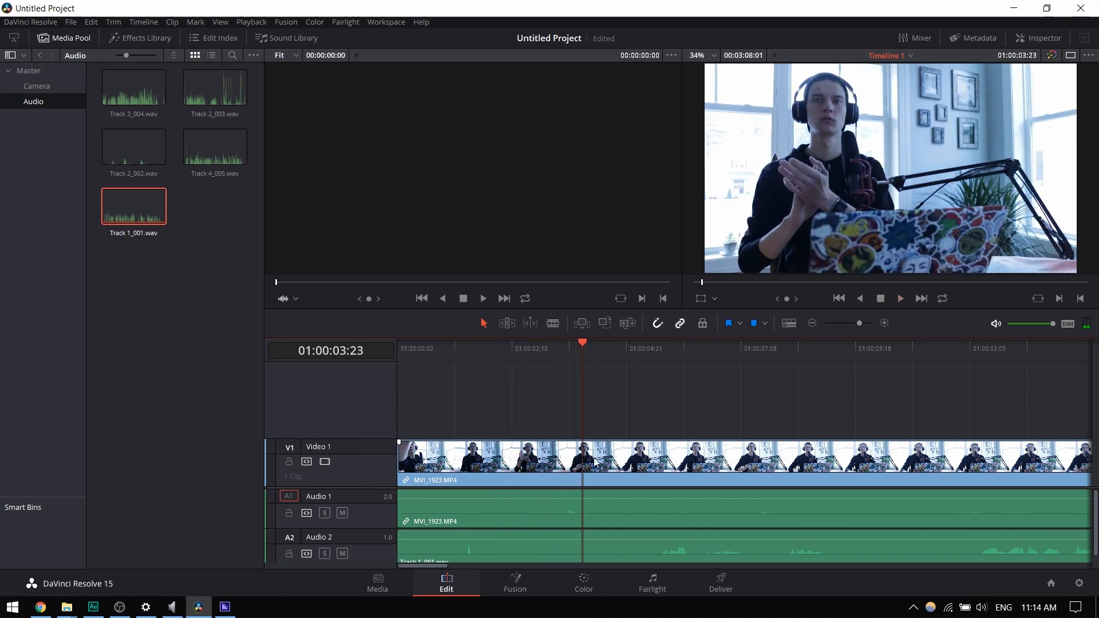
pyautogui.moveTo(572, 346); pyautogui.dragTo(570, 348)
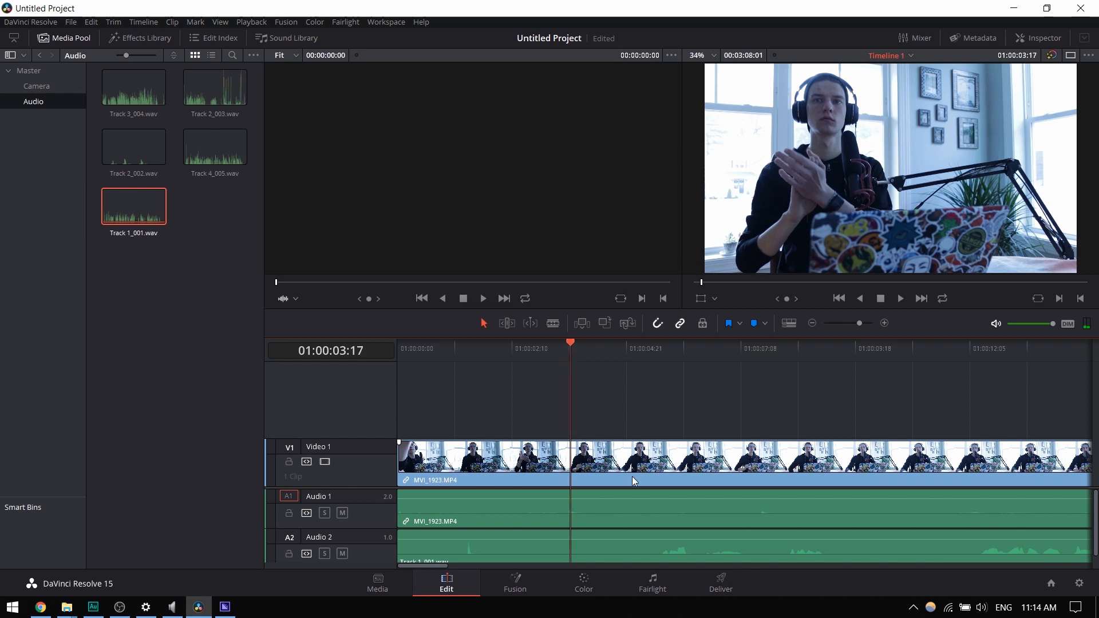
# - Move the Track 1_001.wav clip on Audio 2 later so its clap spike lines up with the playhead at 01:00:03:17
pyautogui.scroll(-1, 619, 517)
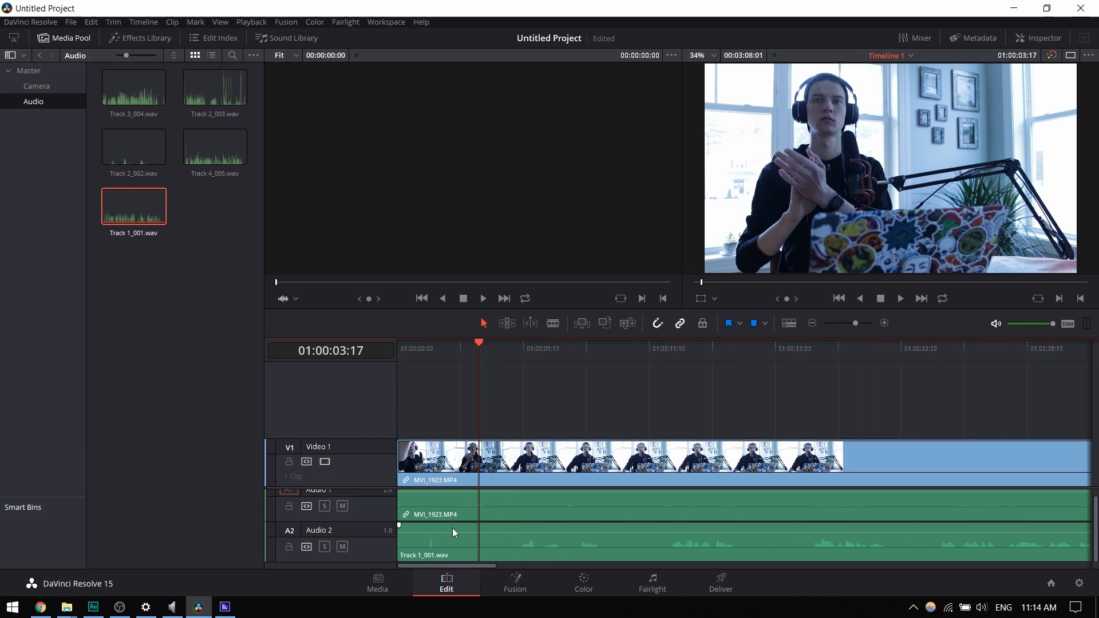
pyautogui.scroll(3, 472, 528)
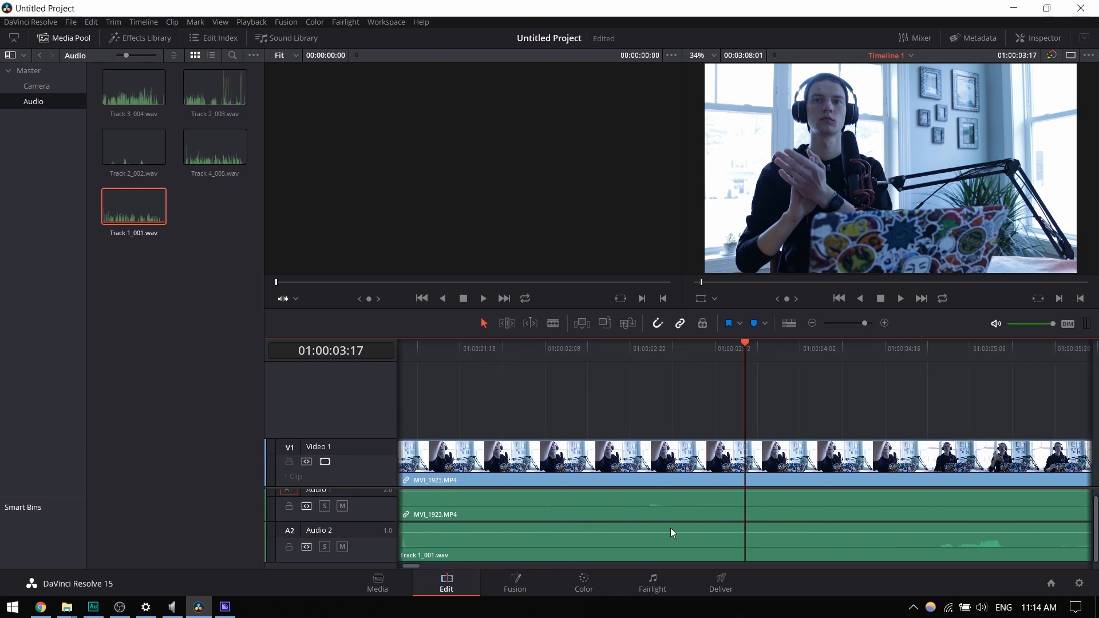
pyautogui.scroll(-4, 670, 528)
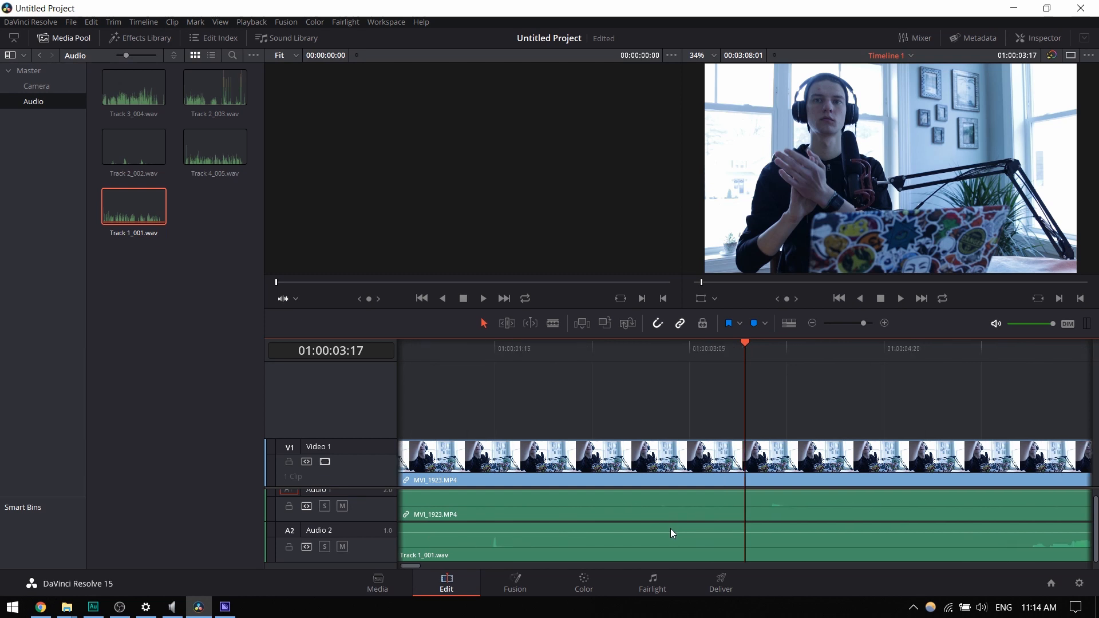
pyautogui.scroll(-4, 671, 529)
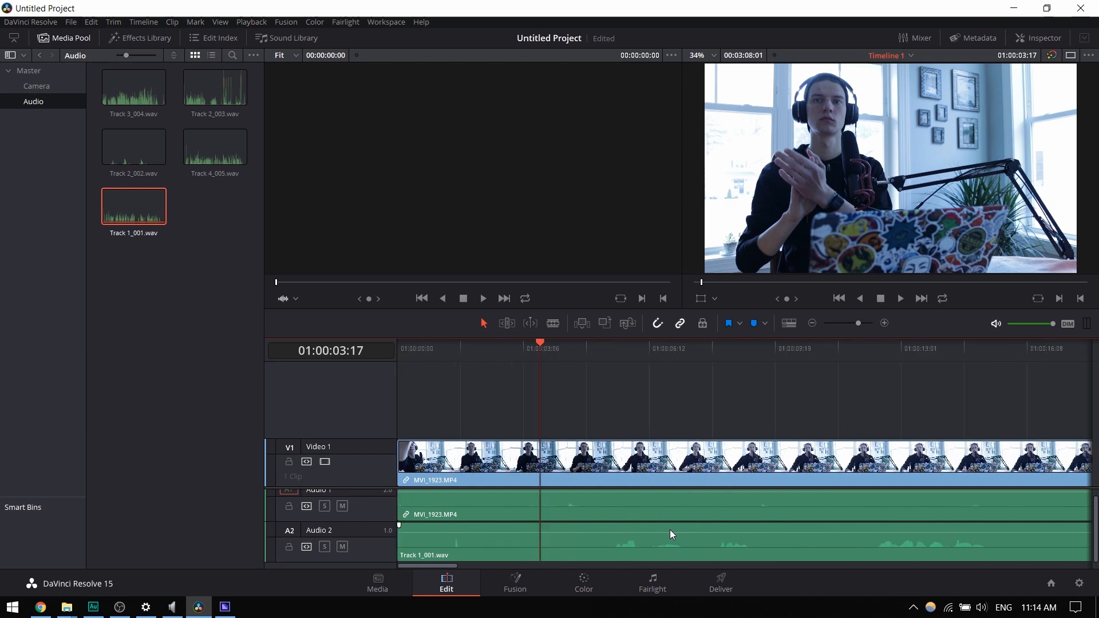
pyautogui.scroll(-5, 664, 530)
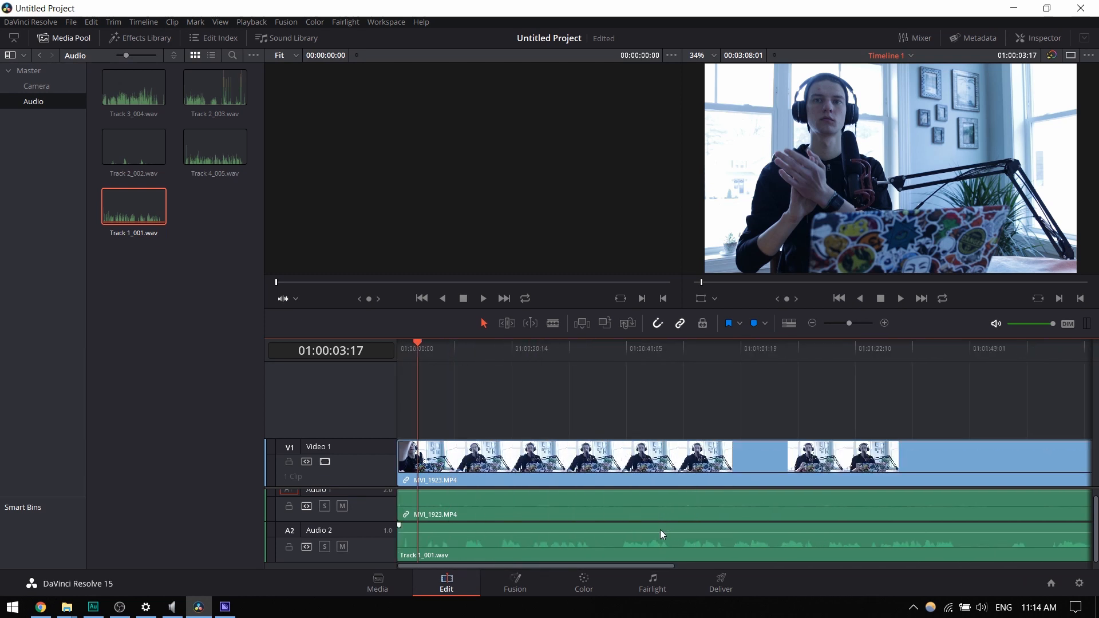
pyautogui.scroll(-5, 658, 530)
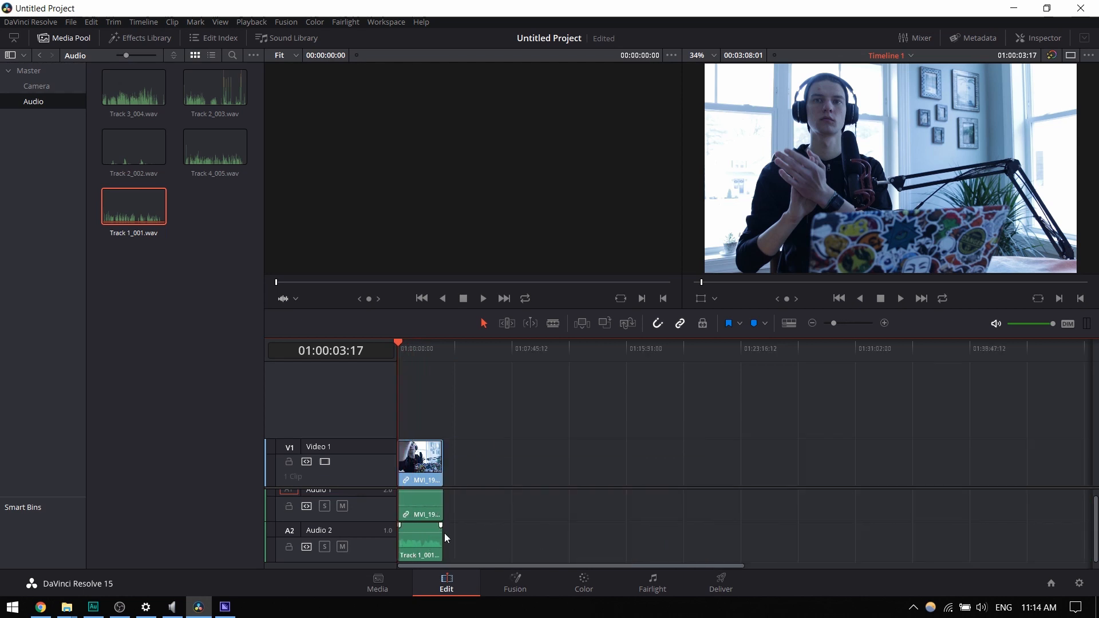
pyautogui.scroll(8, 412, 539)
pyautogui.scroll(6, 407, 539)
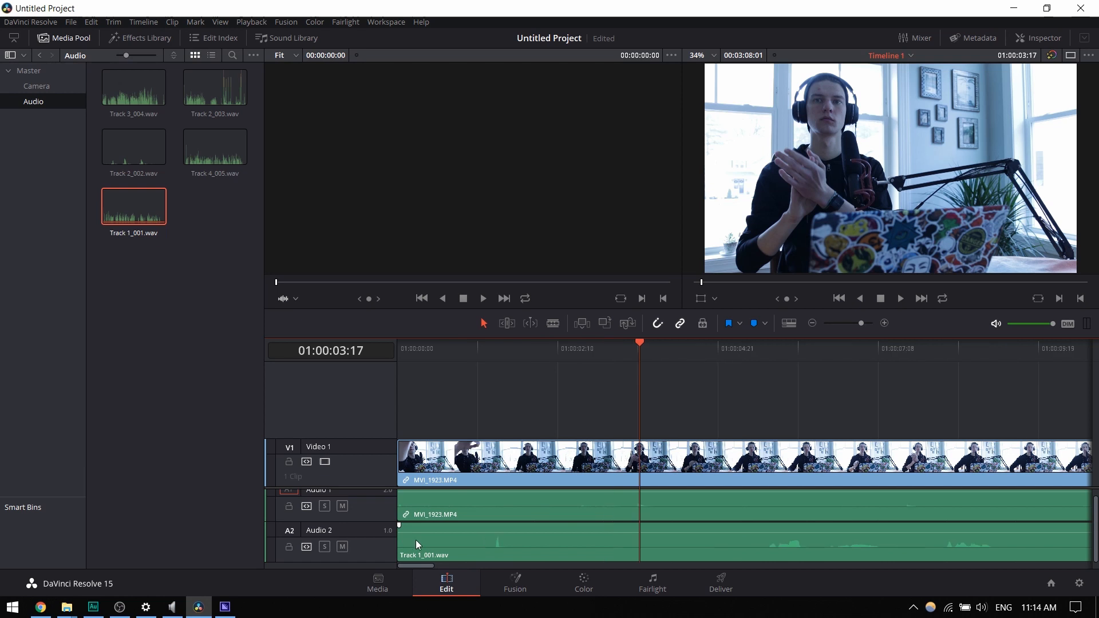
pyautogui.scroll(2, 500, 523)
pyautogui.moveTo(553, 547); pyautogui.dragTo(730, 556)
pyautogui.scroll(3, 719, 514)
pyautogui.scroll(2, 720, 525)
pyautogui.scroll(1, 747, 527)
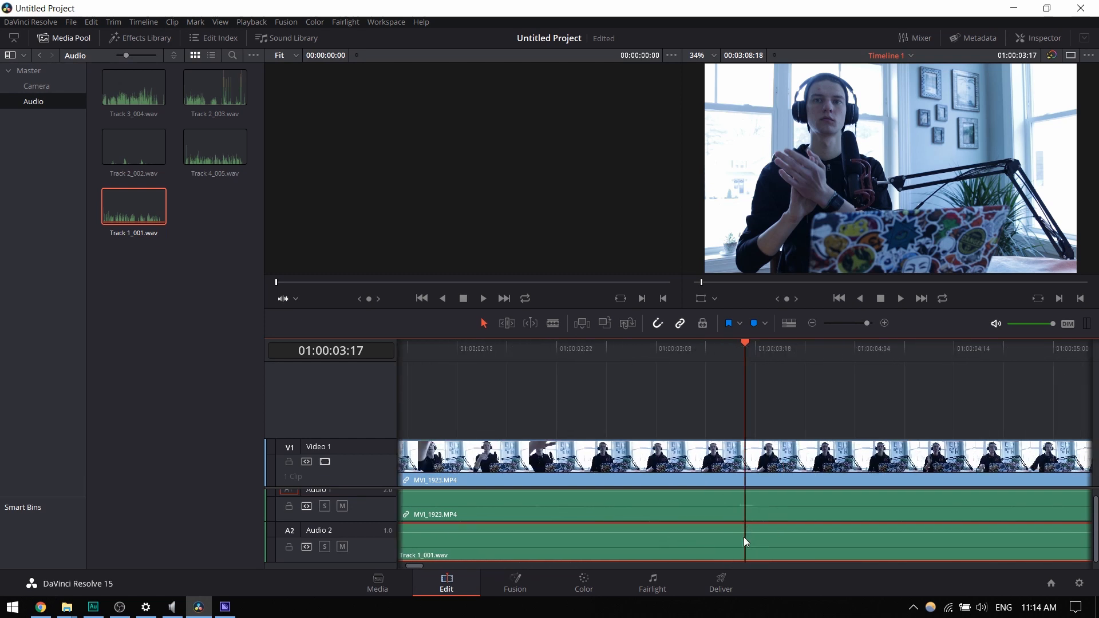
# - Play the section around the clap to check that the recorded audio is in sync with the video
pyautogui.click(572, 348)
pyautogui.press('space')
pyautogui.press('space')
# - Mute the camera sound on Audio 1 and play the timeline with only the recorded audio
pyautogui.scroll(-3, 751, 479)
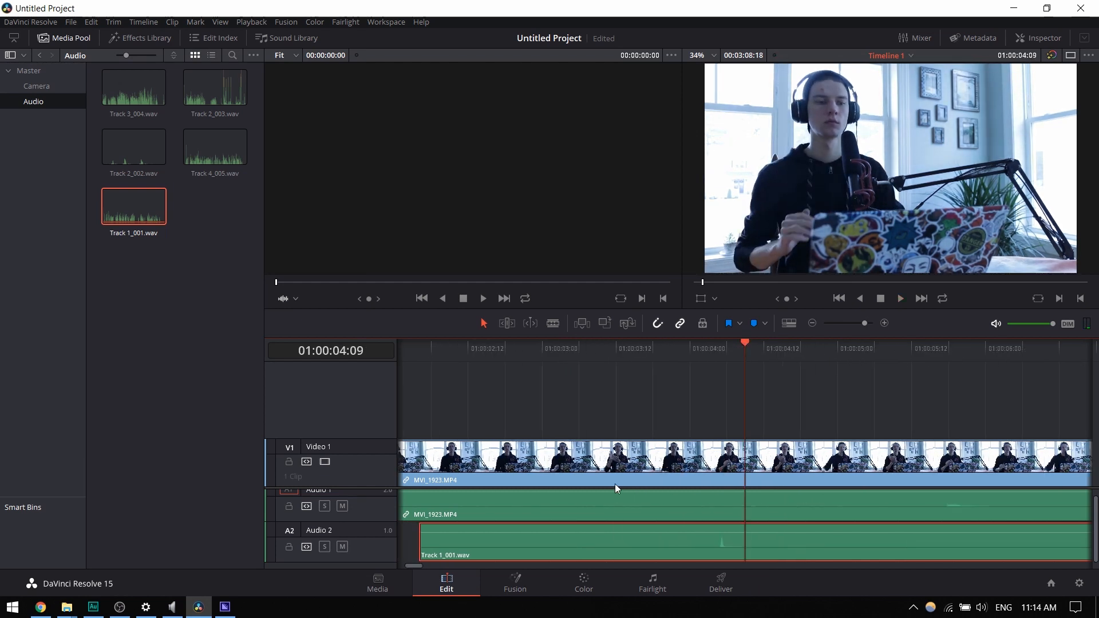
pyautogui.scroll(-8, 567, 504)
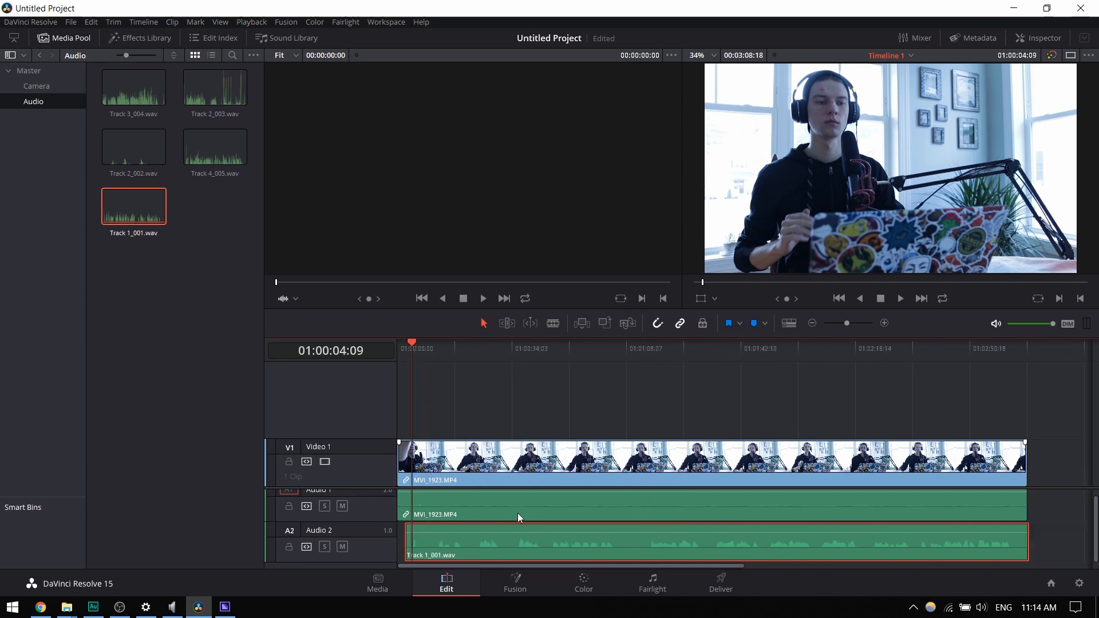
pyautogui.click(343, 507)
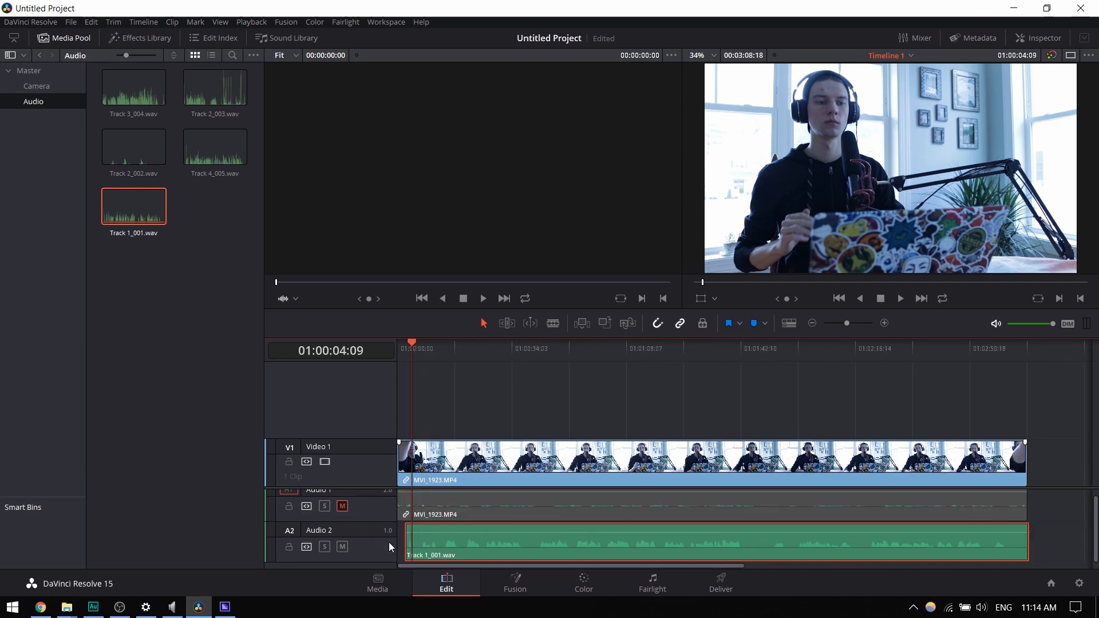
pyautogui.press('space')
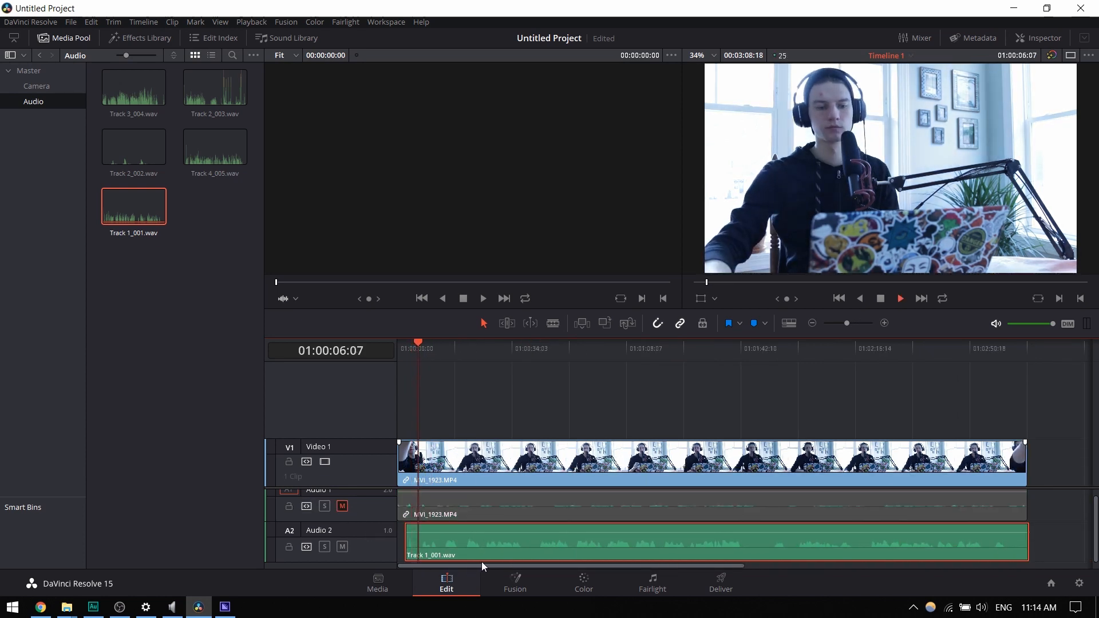
pyautogui.press('space')
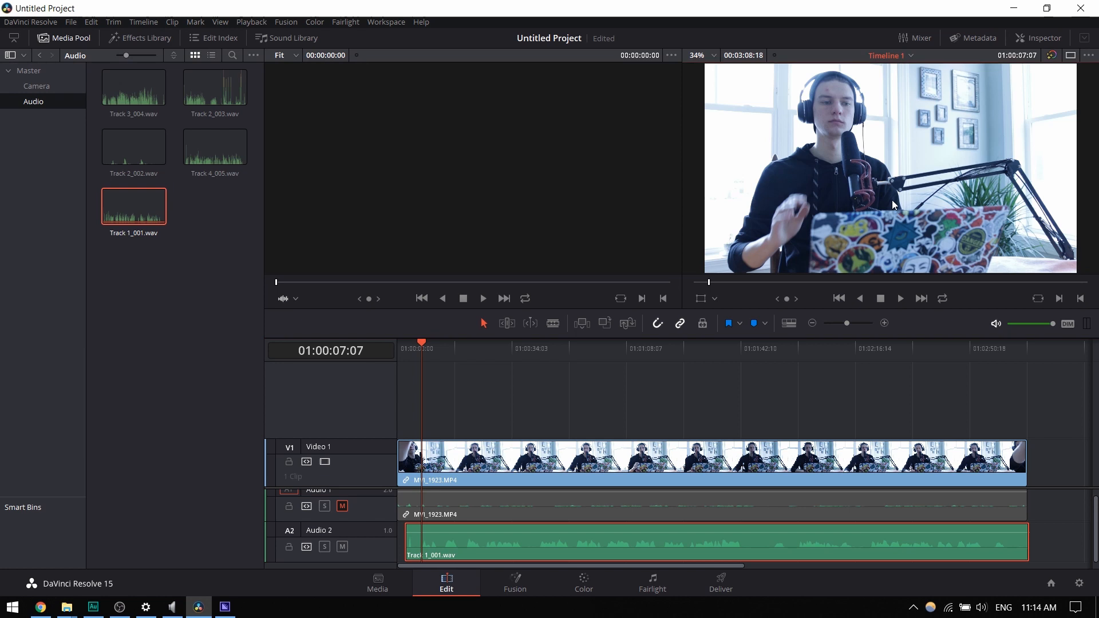
# - Examine the timeline viewer's options, zoom levels and overlay modes and the timeline view options for a playback resolution setting
pyautogui.click(1070, 57)
pyautogui.click(1070, 57)
pyautogui.click(1052, 57)
pyautogui.click(1086, 57)
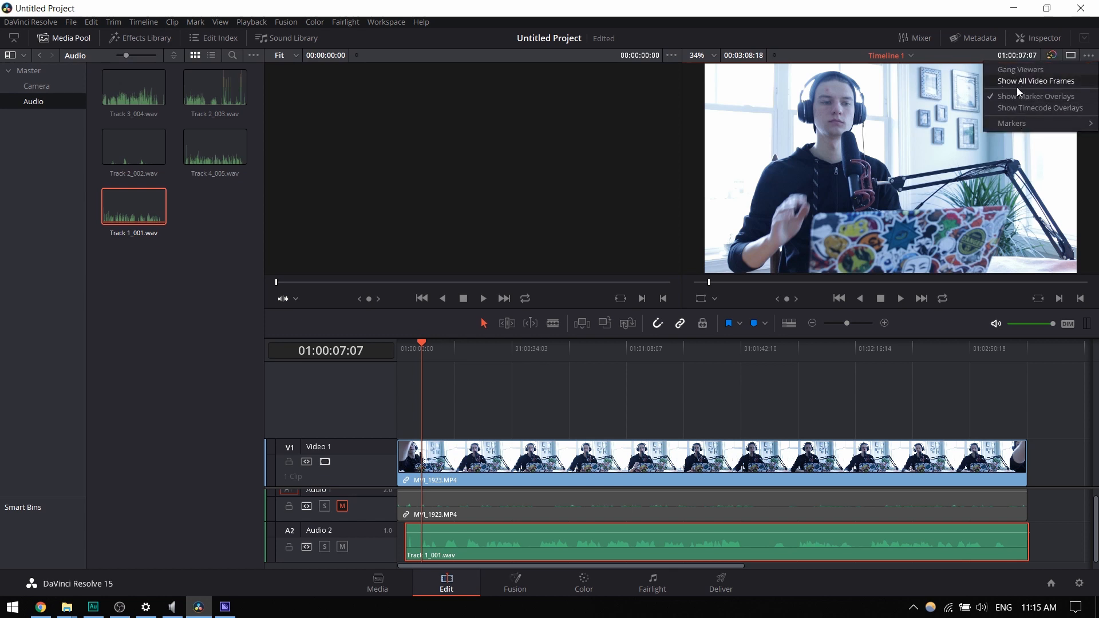
pyautogui.click(670, 105)
pyautogui.click(713, 56)
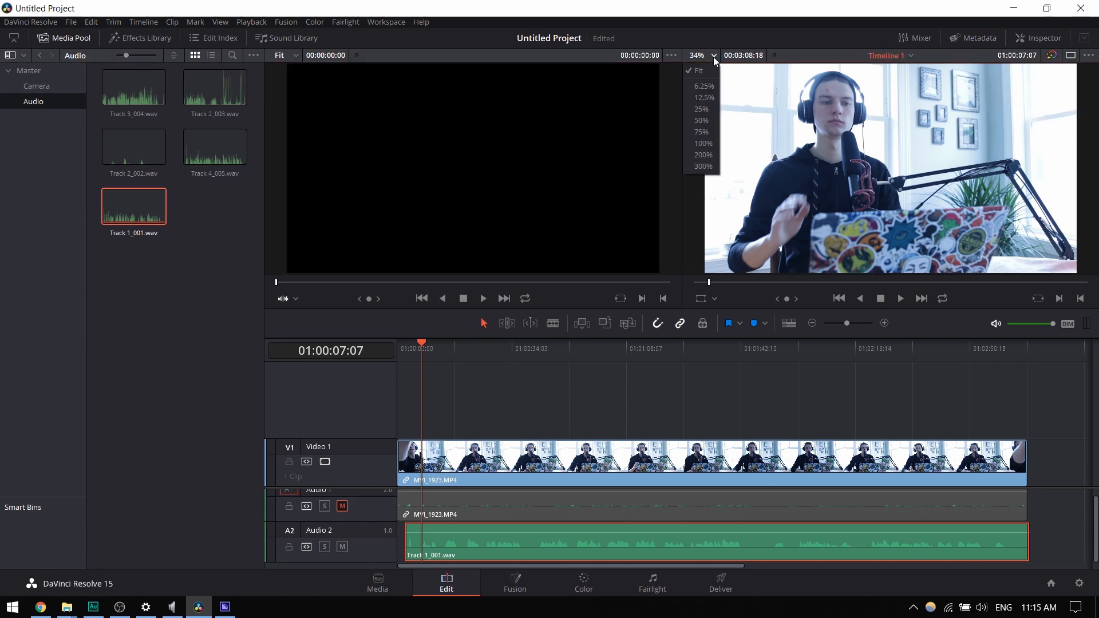
pyautogui.click(742, 25)
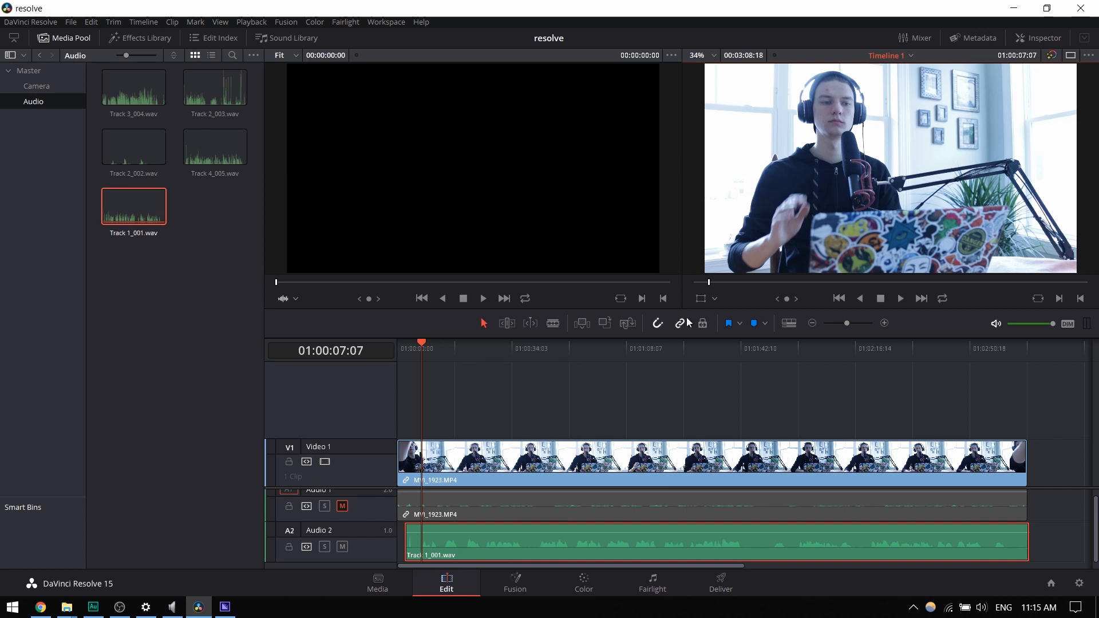
pyautogui.click(789, 324)
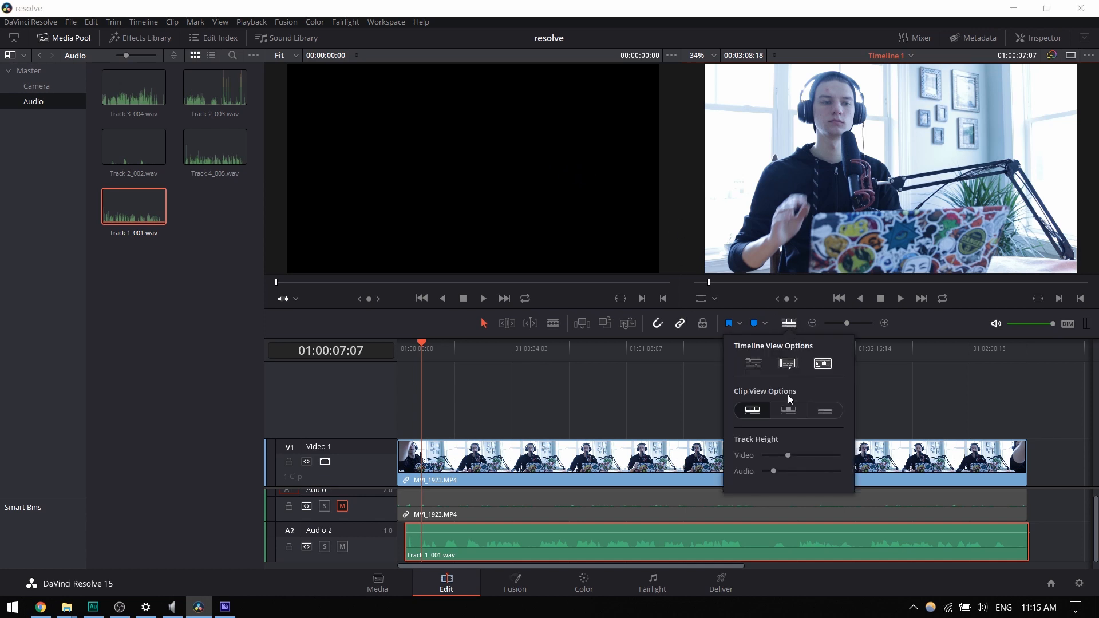
pyautogui.click(793, 363)
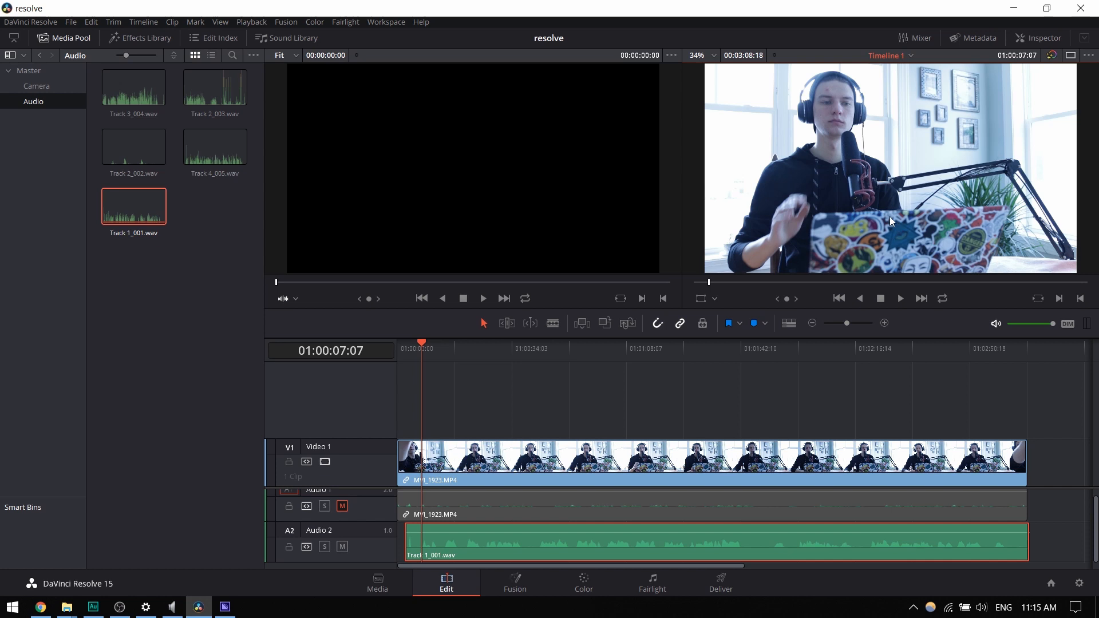
pyautogui.click(714, 299)
pyautogui.click(715, 299)
pyautogui.moveTo(786, 298); pyautogui.dragTo(738, 298)
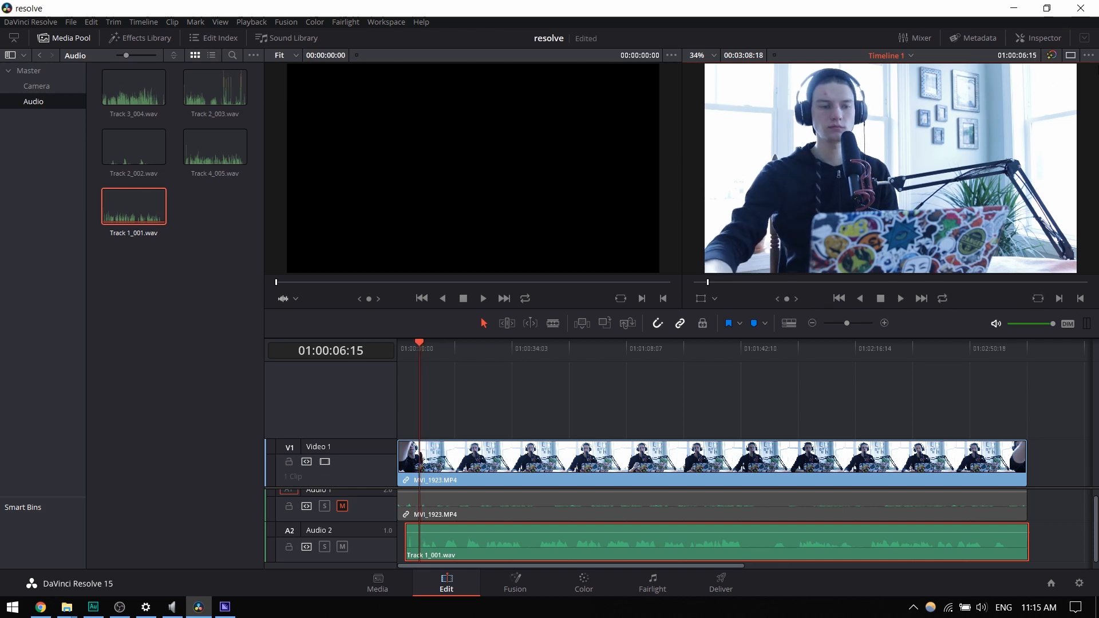
pyautogui.click(1088, 55)
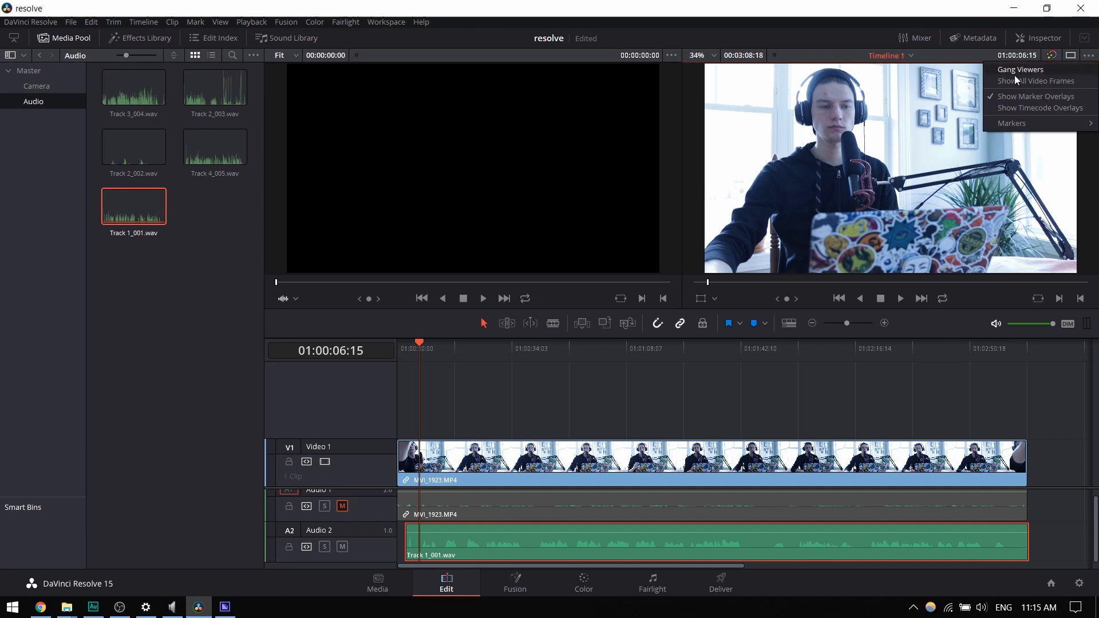
pyautogui.click(993, 69)
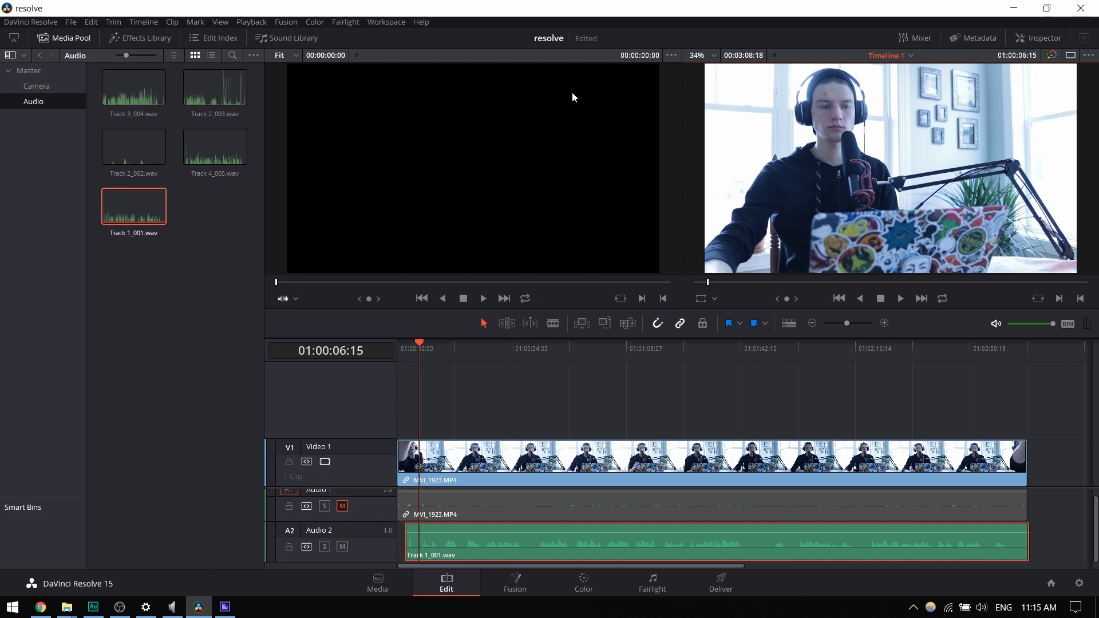
# - Set the playback Proxy Mode to Quarter Resolution
pyautogui.click(251, 22)
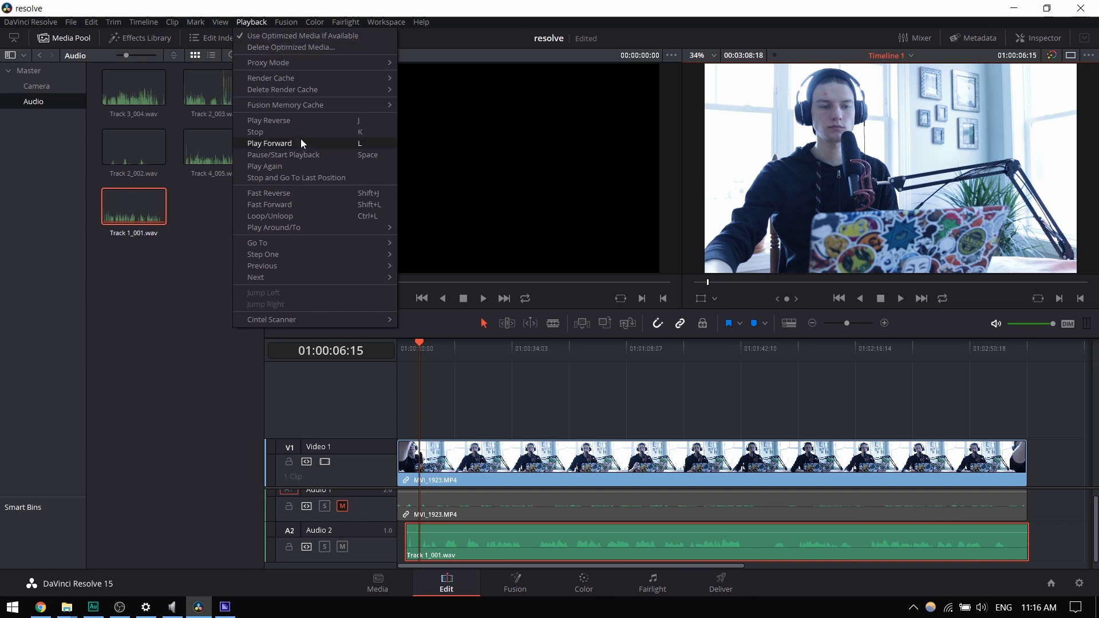
pyautogui.moveTo(318, 78)
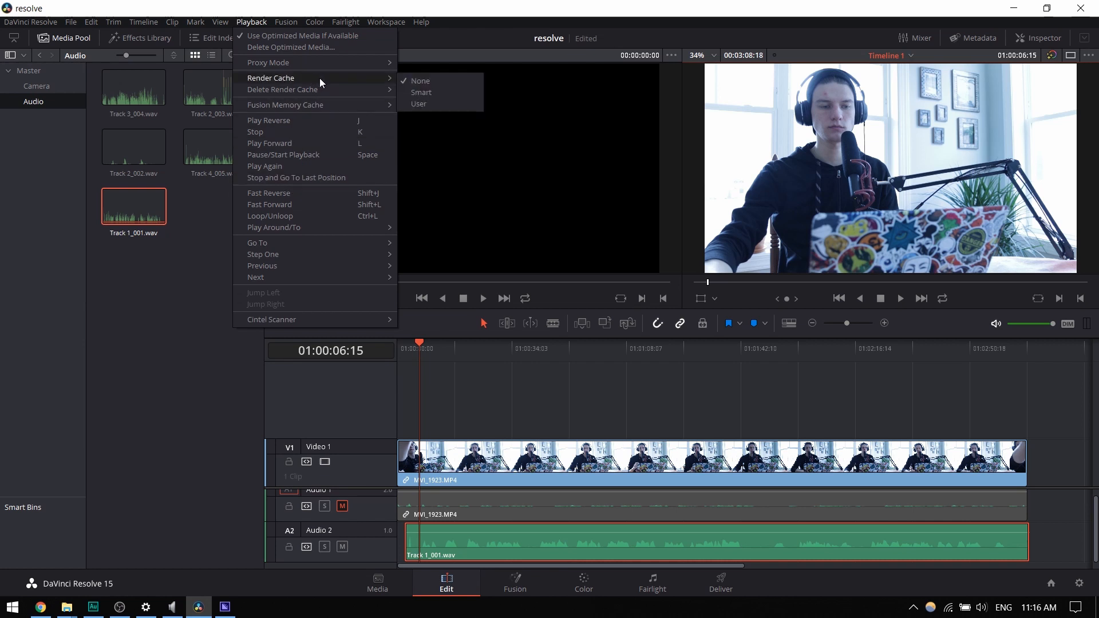
pyautogui.moveTo(334, 62)
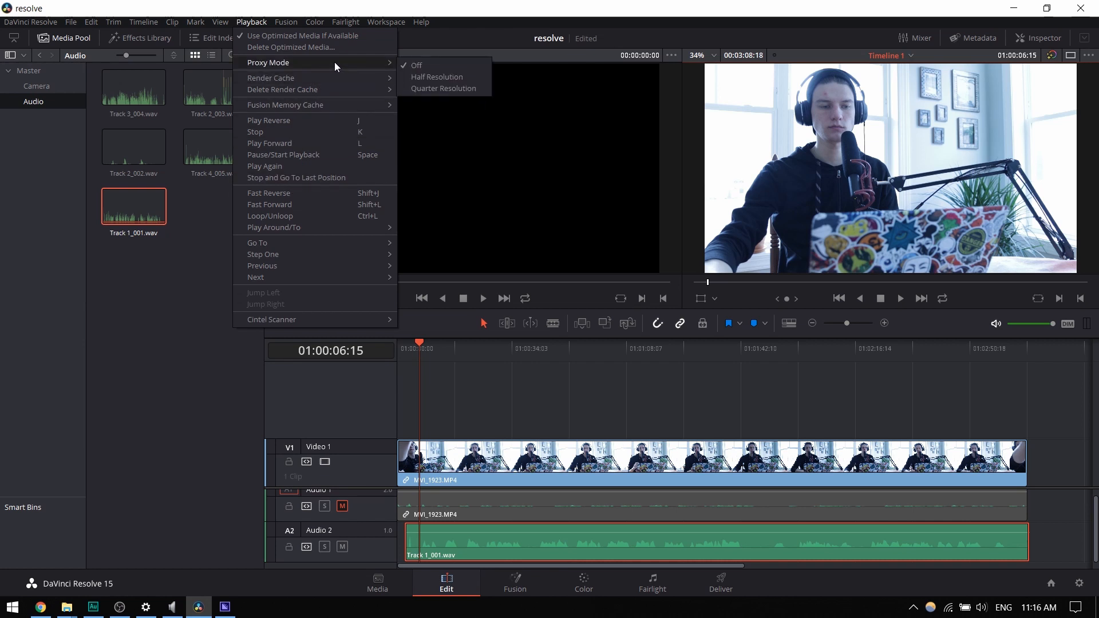
pyautogui.click(433, 89)
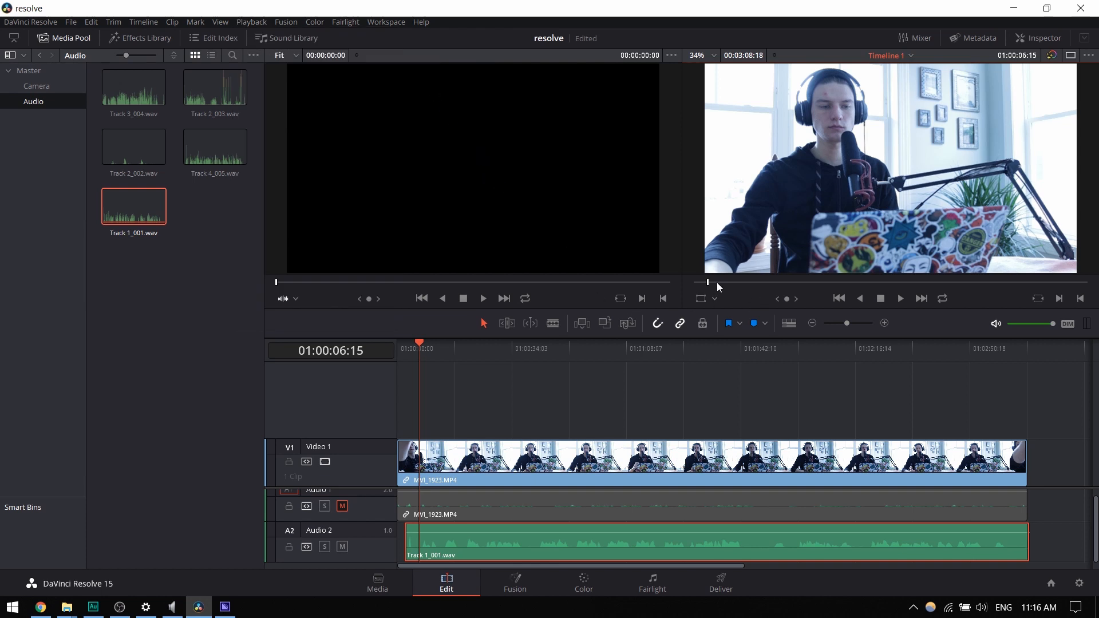
# - Return the playhead to 01:00:00:00 and play the timeline to check how smoothly it runs
pyautogui.moveTo(725, 282); pyautogui.dragTo(784, 285)
pyautogui.moveTo(417, 348); pyautogui.dragTo(400, 345)
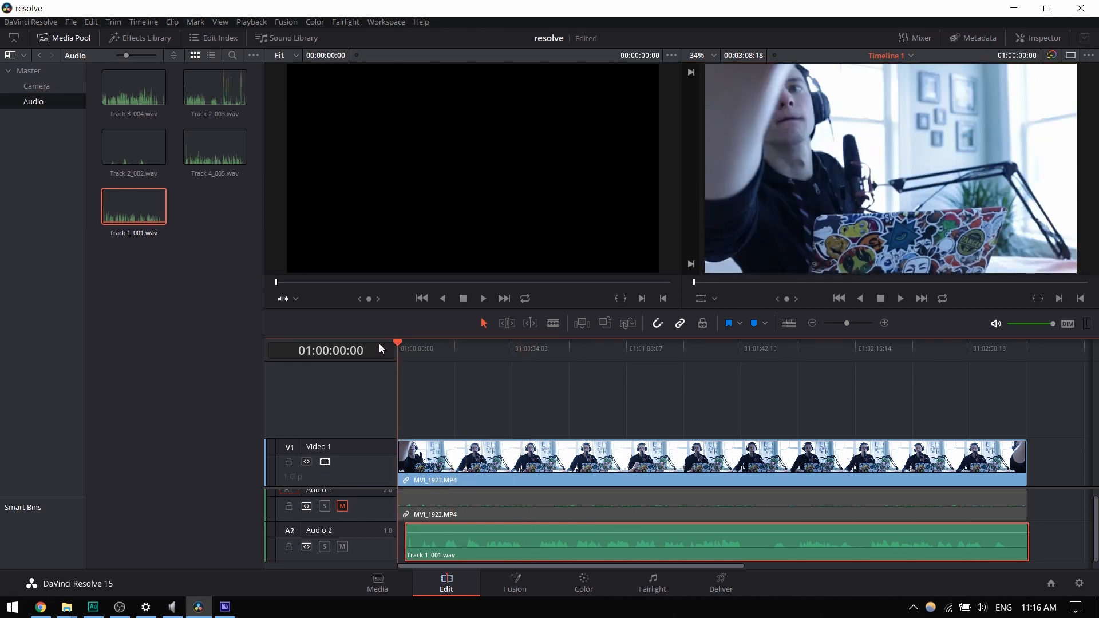
pyautogui.press('space')
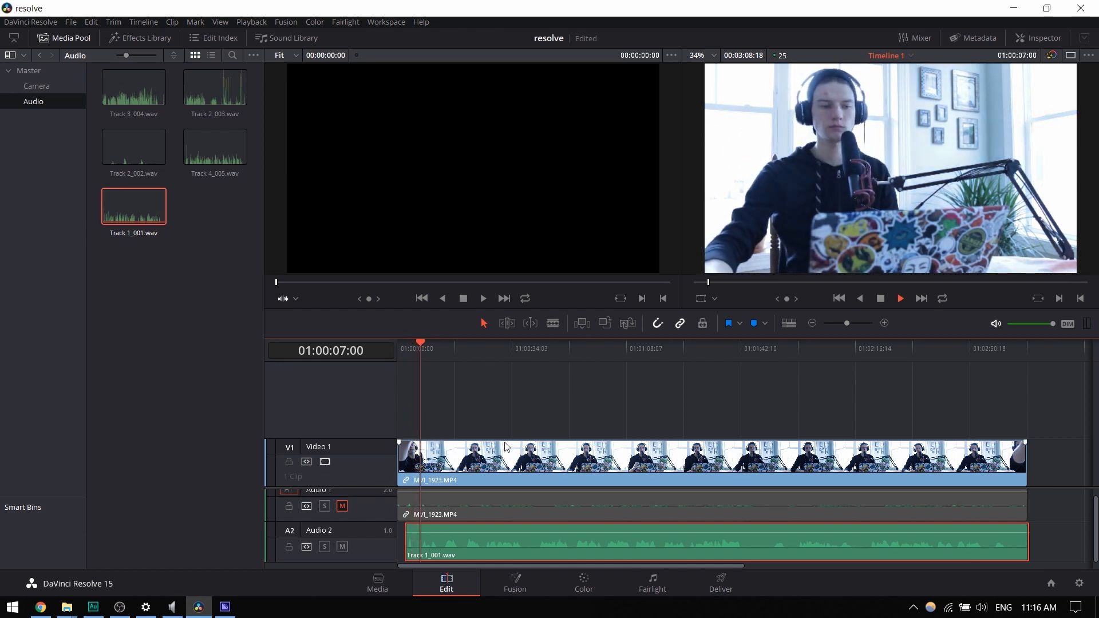
# - Look through the camera clip's options and play the timeline from 01:00:07:00 around the clap
pyautogui.press('space')
pyautogui.click(518, 506)
pyautogui.rightClick(520, 506)
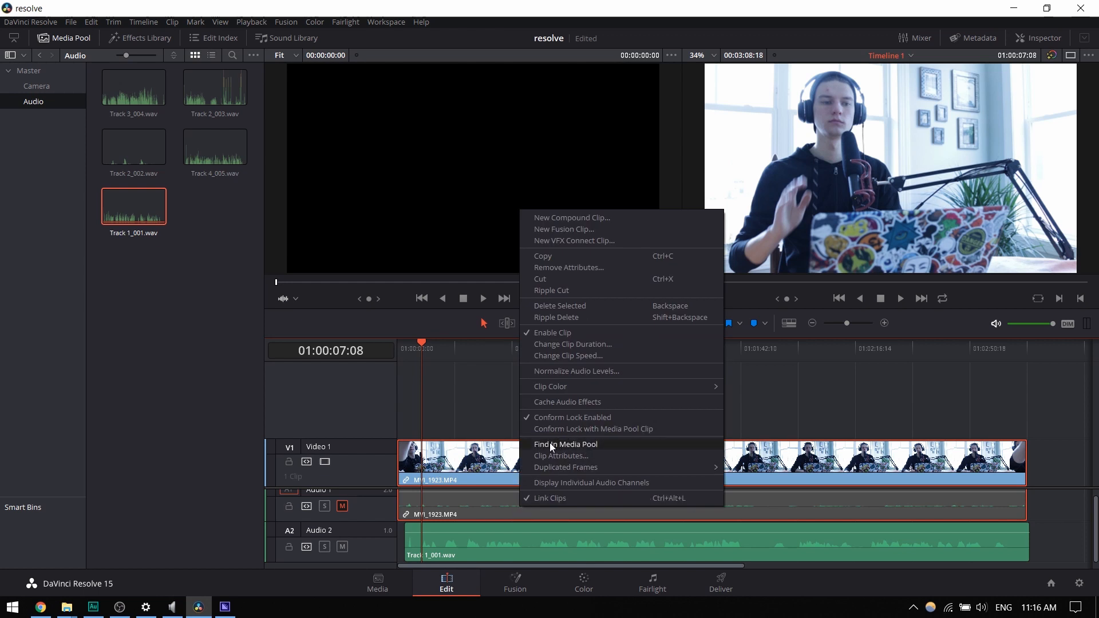
pyautogui.click(421, 398)
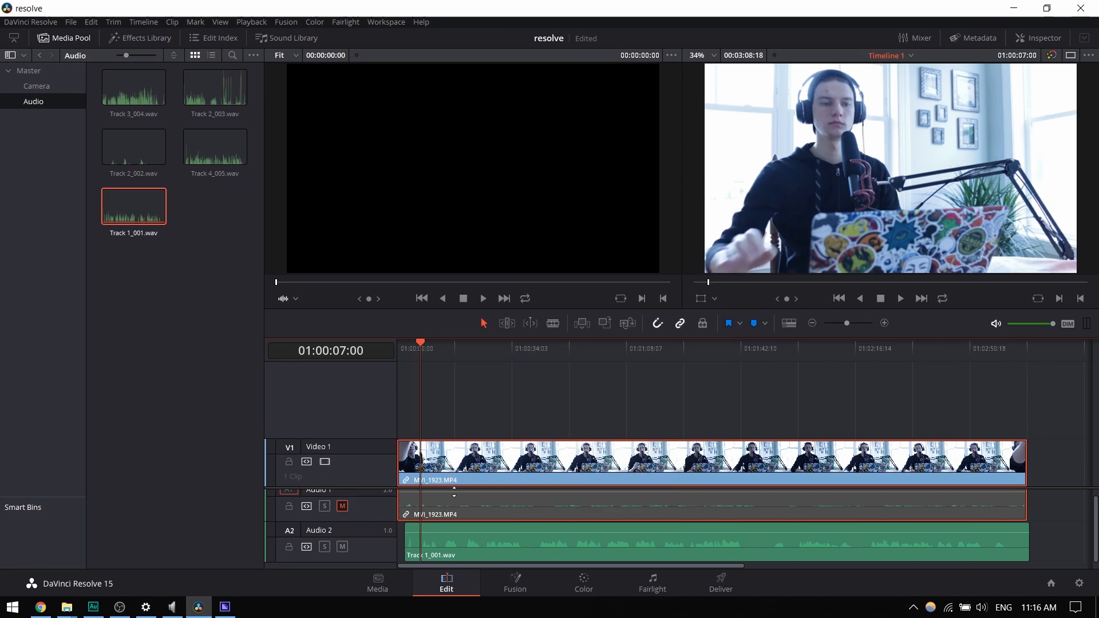
pyautogui.press('space')
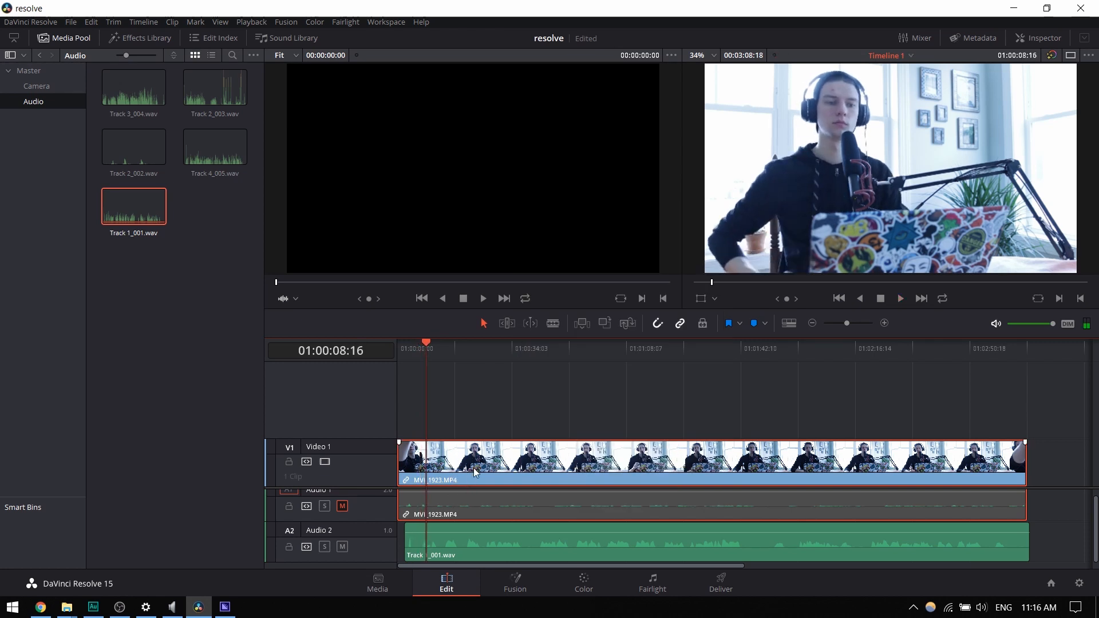
# - Unmute Audio 1 and play the clap with both the camera sound and the recorded audio
pyautogui.click(342, 506)
pyautogui.scroll(-5, 475, 508)
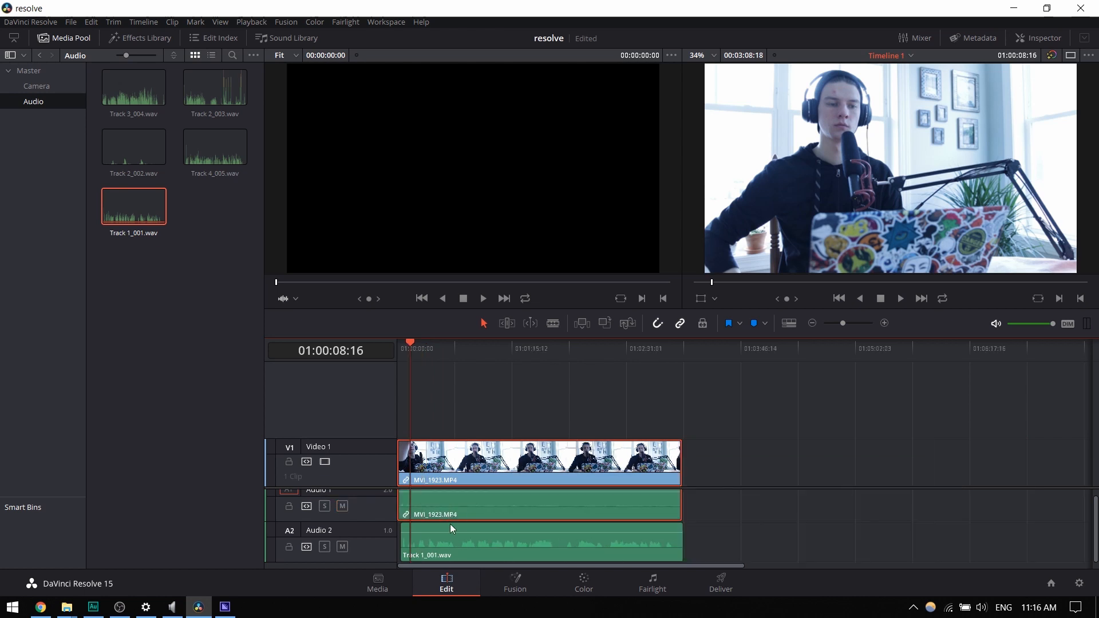
pyautogui.scroll(7, 435, 535)
pyautogui.scroll(5, 424, 537)
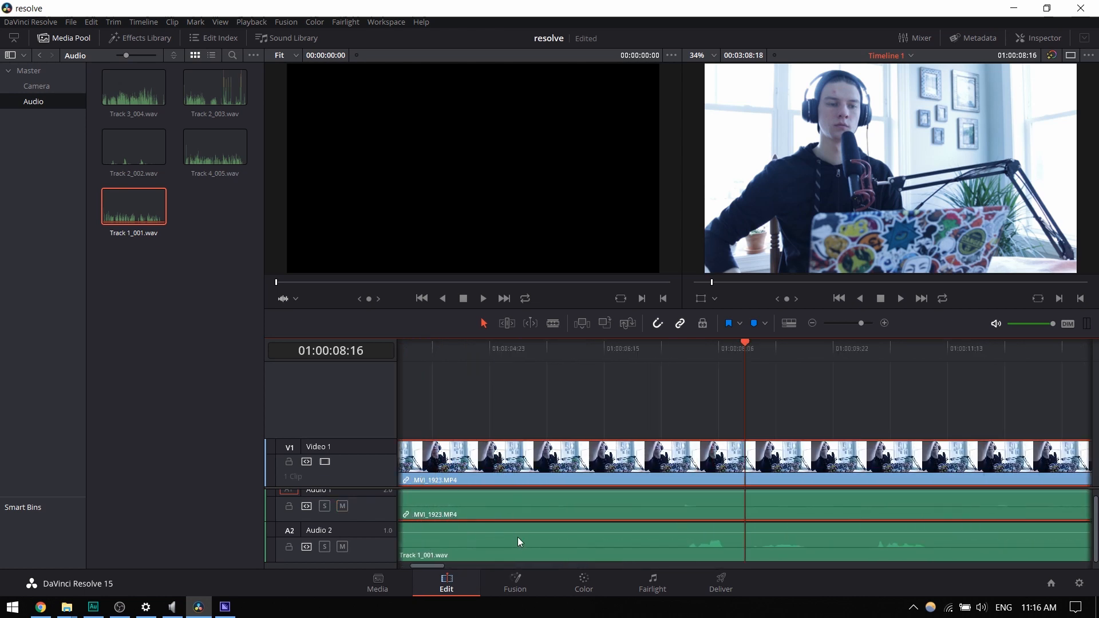
pyautogui.scroll(-1, 527, 530)
pyautogui.click(672, 348)
pyautogui.press('space')
pyautogui.press('space')
# - Slide Track 1_001.wav along Audio 2 until its clap peak lines up with the camera audio's clap, checking by playback
pyautogui.moveTo(670, 553); pyautogui.dragTo(829, 546)
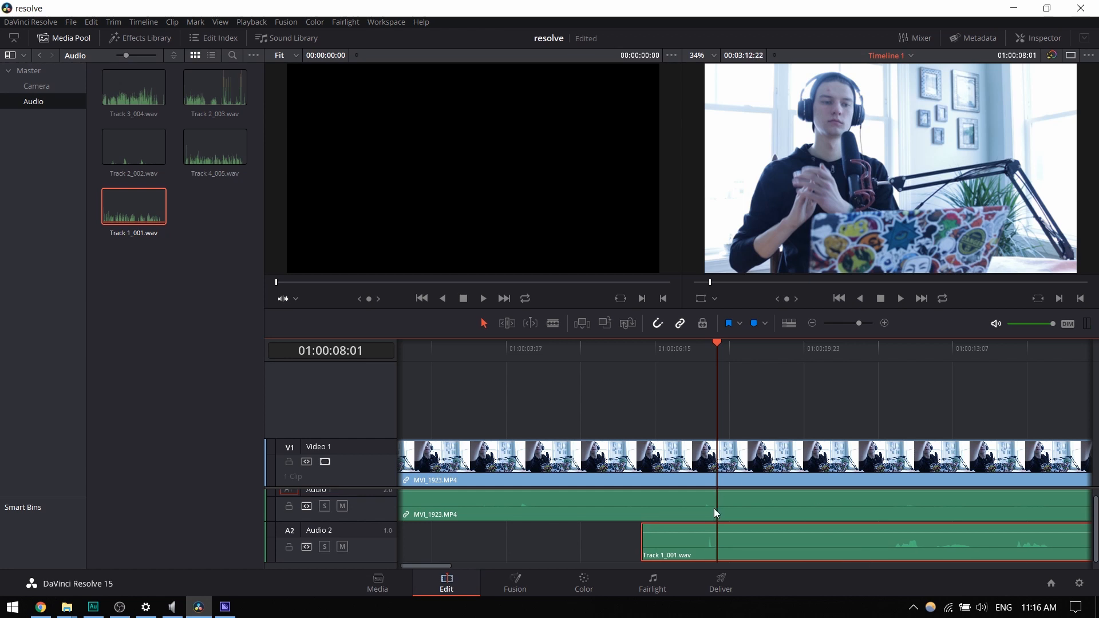
pyautogui.scroll(5, 696, 518)
pyautogui.moveTo(717, 343); pyautogui.dragTo(715, 347)
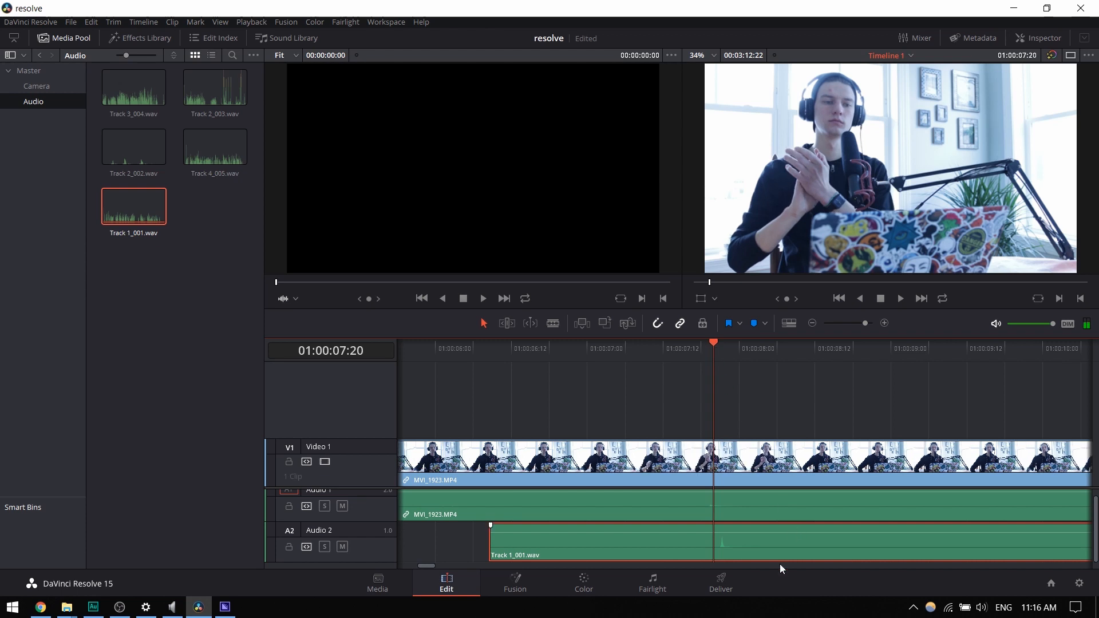
pyautogui.moveTo(757, 549); pyautogui.dragTo(750, 545)
pyautogui.click(690, 355)
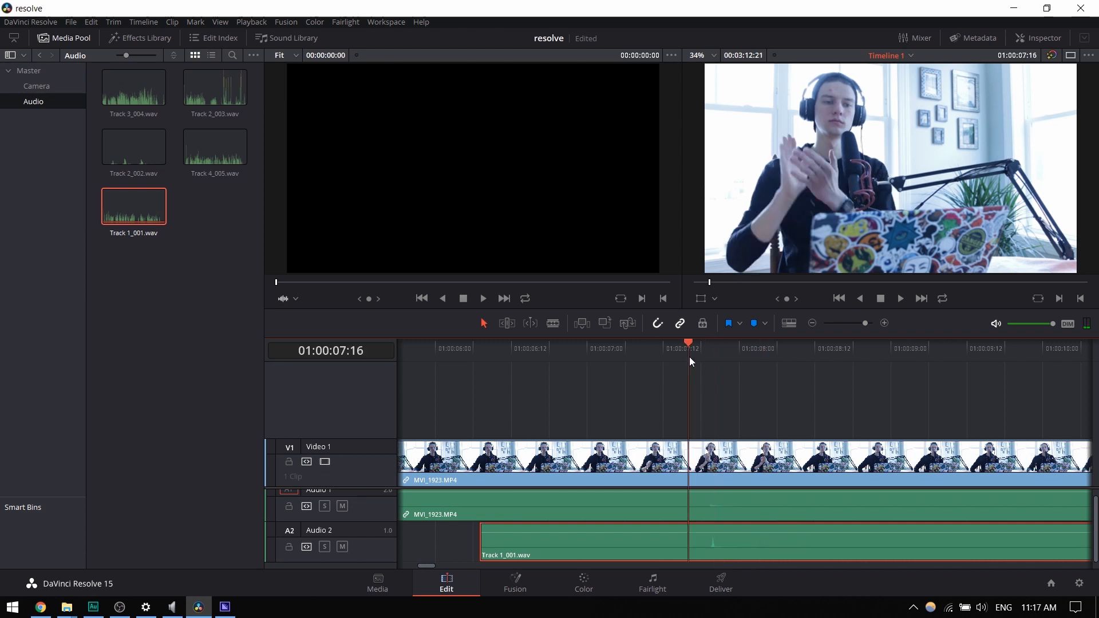
pyautogui.press('space')
pyautogui.press('space')
pyautogui.moveTo(724, 534); pyautogui.dragTo(721, 535)
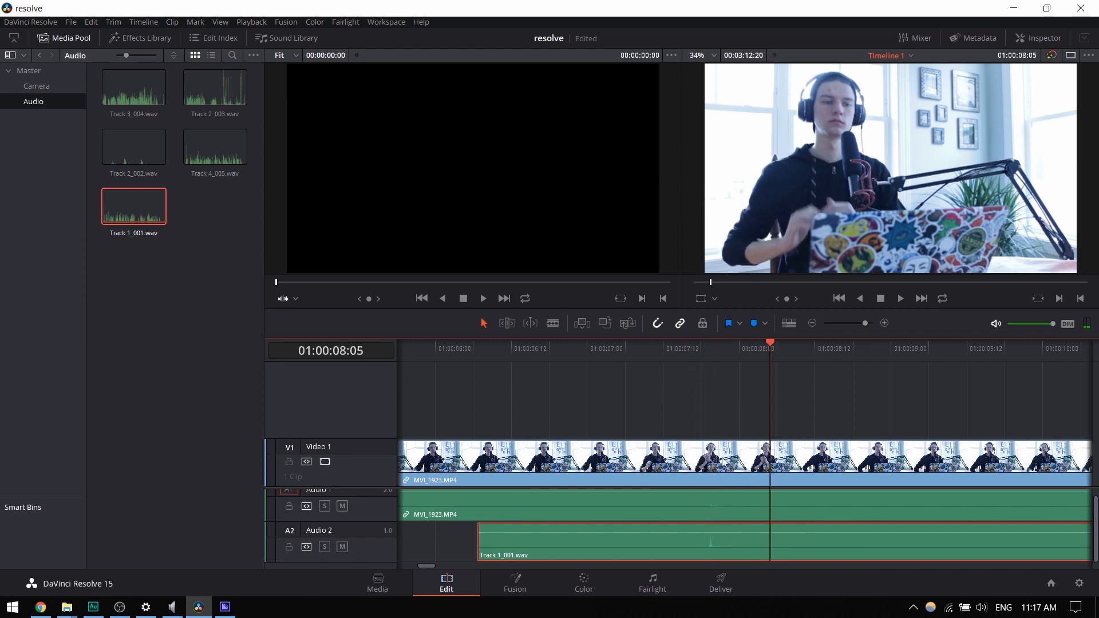
pyautogui.click(692, 353)
pyautogui.press('space')
pyautogui.press('space')
# - Mute Audio 1 and unlink the MVI_1923.MP4 video from its camera audio
pyautogui.click(711, 513)
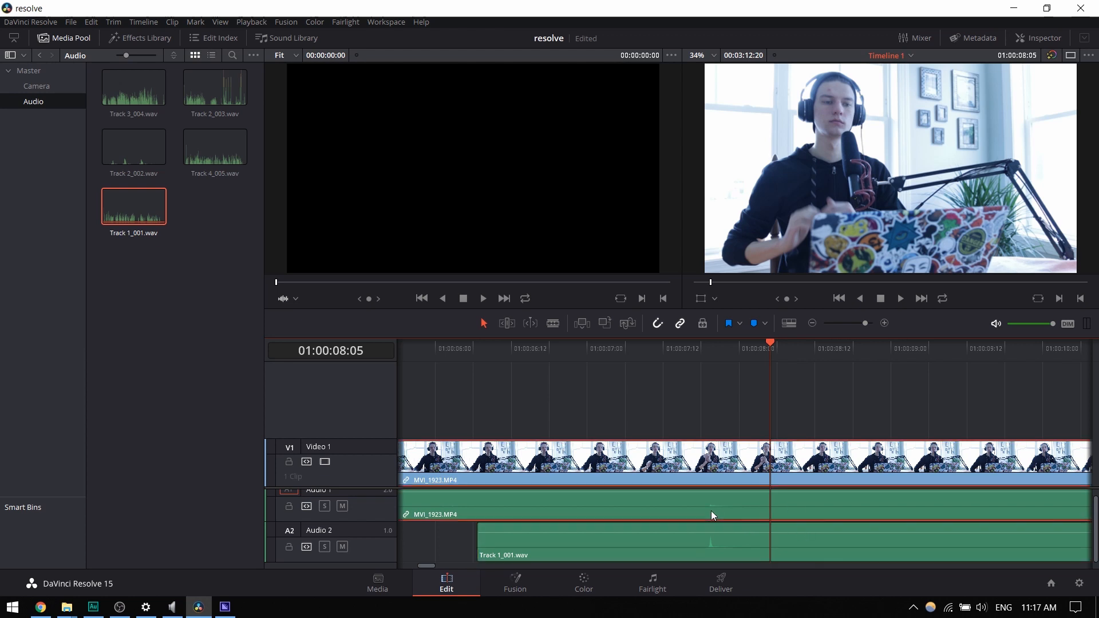
pyautogui.click(343, 506)
pyautogui.rightClick(654, 507)
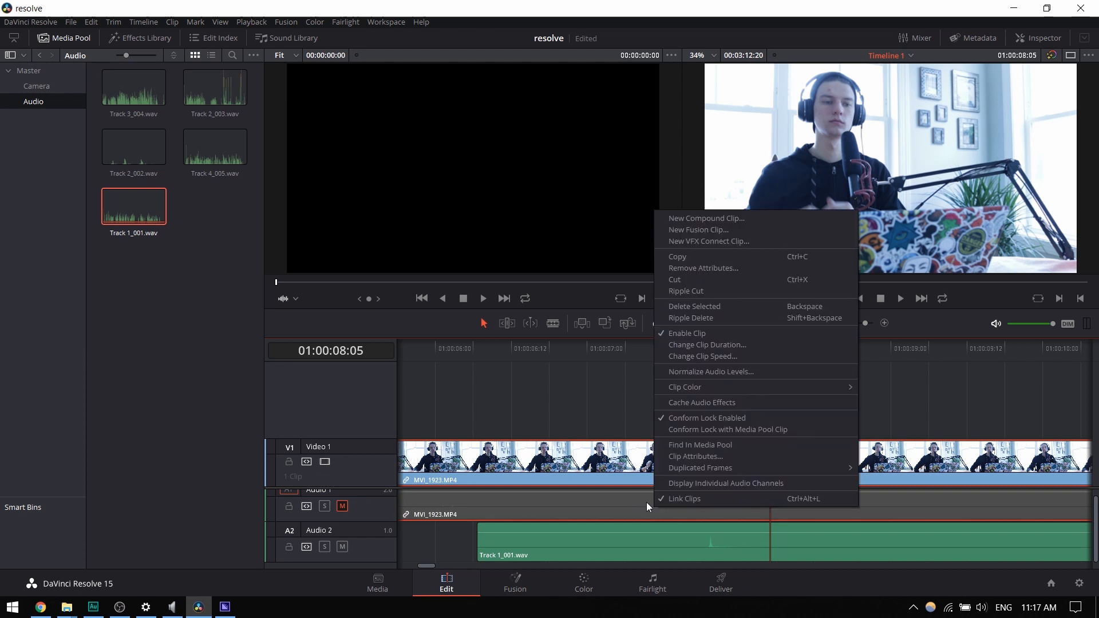
pyautogui.click(695, 496)
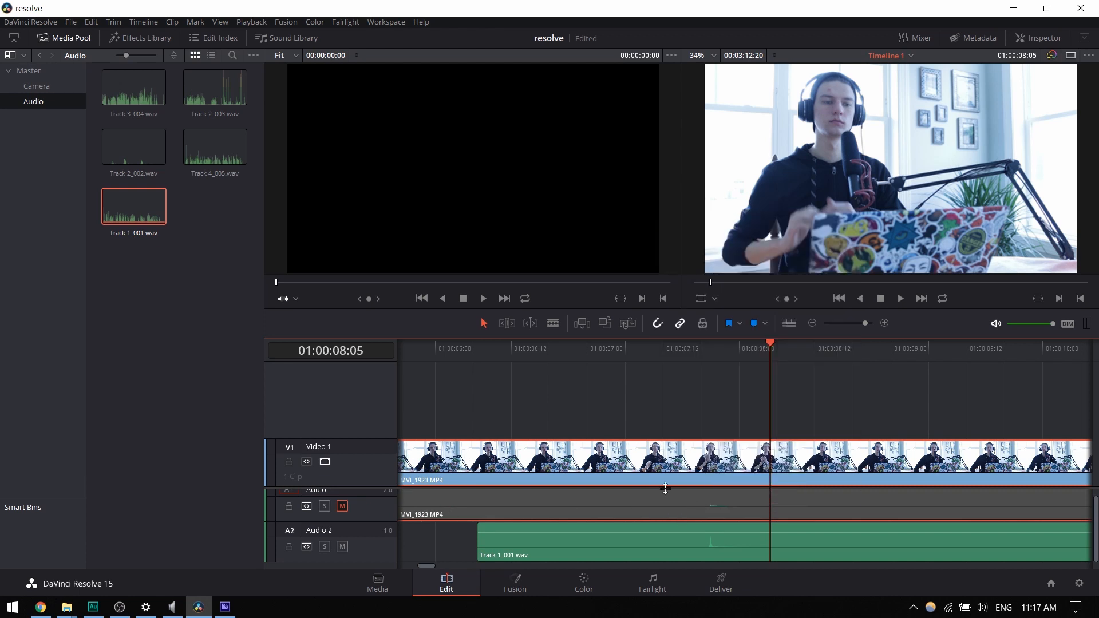
# - Link the MVI_1923.MP4 video clip with Track 1_001.wav on Audio 2
pyautogui.click(683, 464)
pyautogui.keyDown('ctrl'); pyautogui.click(723, 549); pyautogui.keyUp('ctrl')
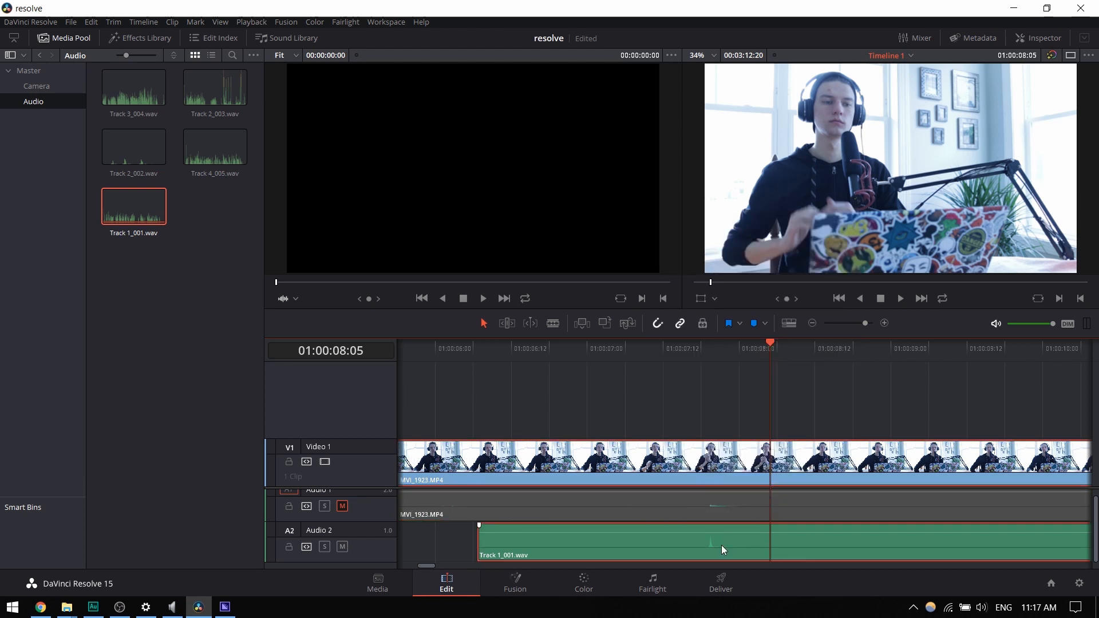
pyautogui.rightClick(700, 545)
pyautogui.click(734, 535)
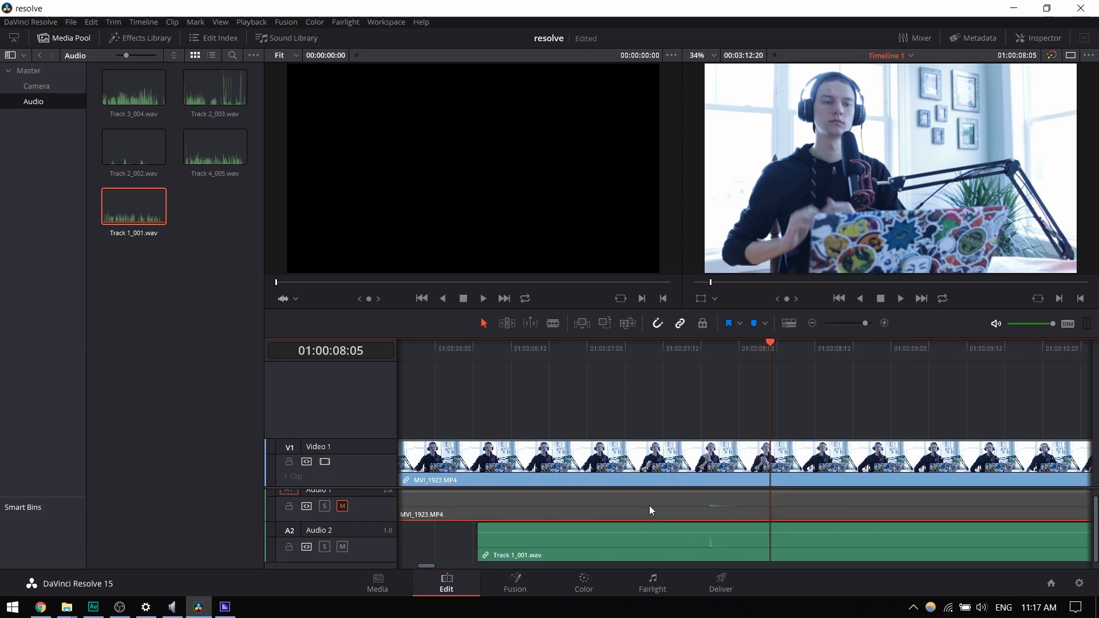
pyautogui.press('Delete')
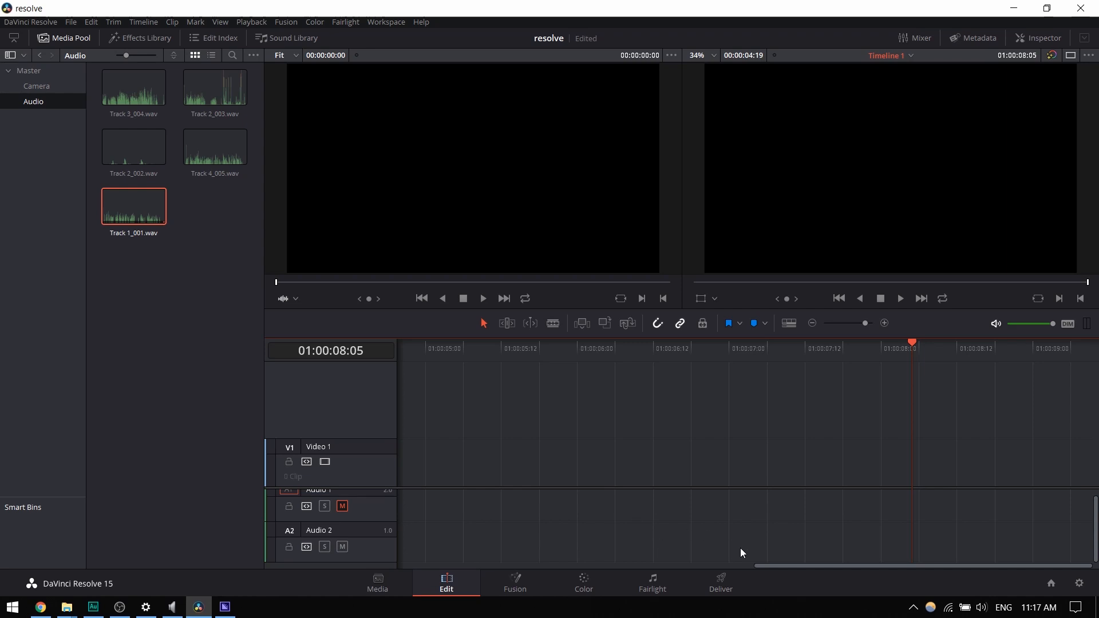
pyautogui.moveTo(775, 566); pyautogui.dragTo(384, 574)
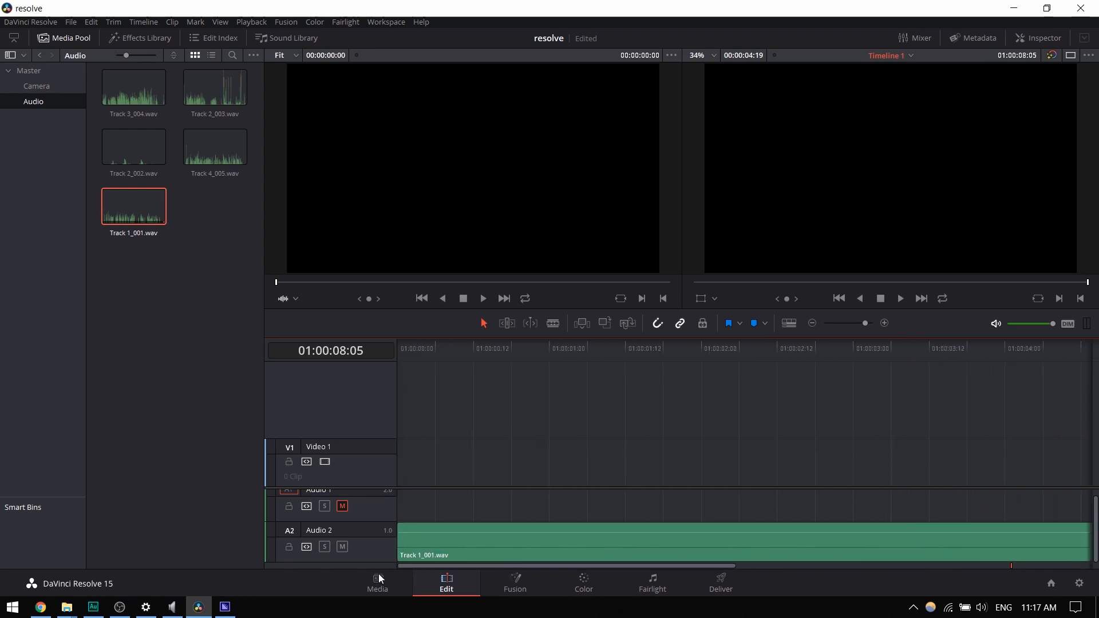
pyautogui.hotkey('ctrl', 'z')
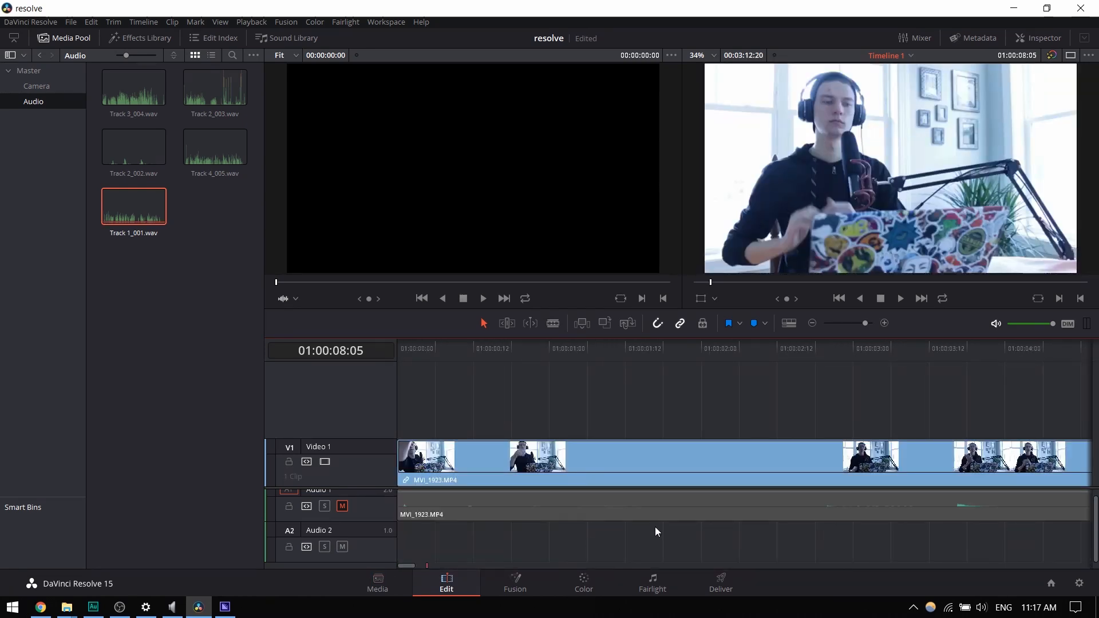
# - Delete only the unlinked MVI_1923.MP4 camera audio from Audio 1
pyautogui.scroll(1, 580, 545)
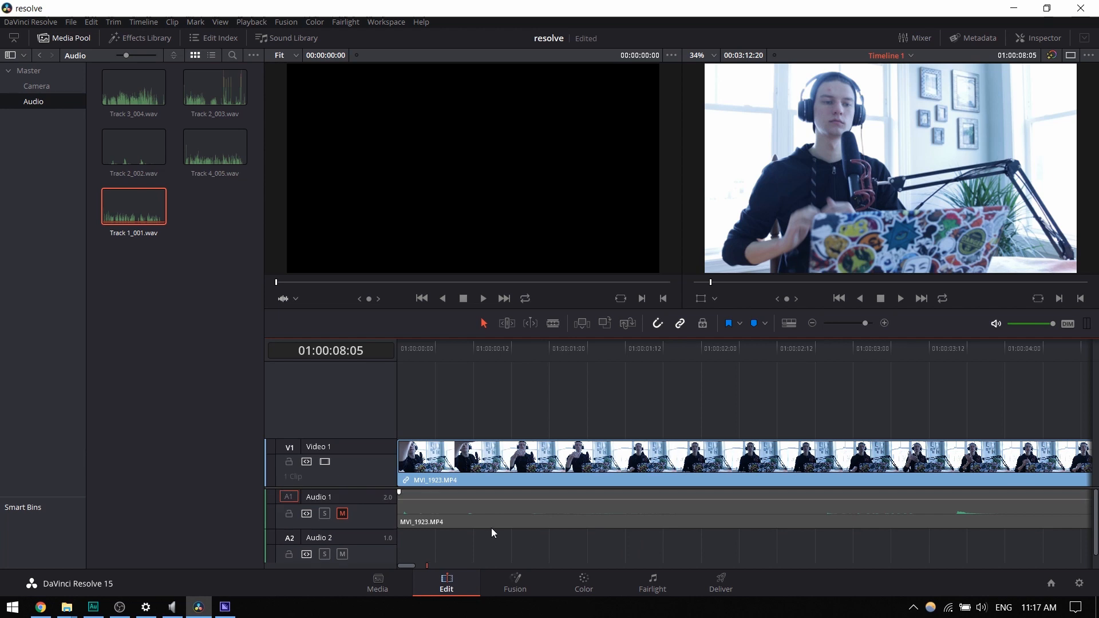
pyautogui.press('space')
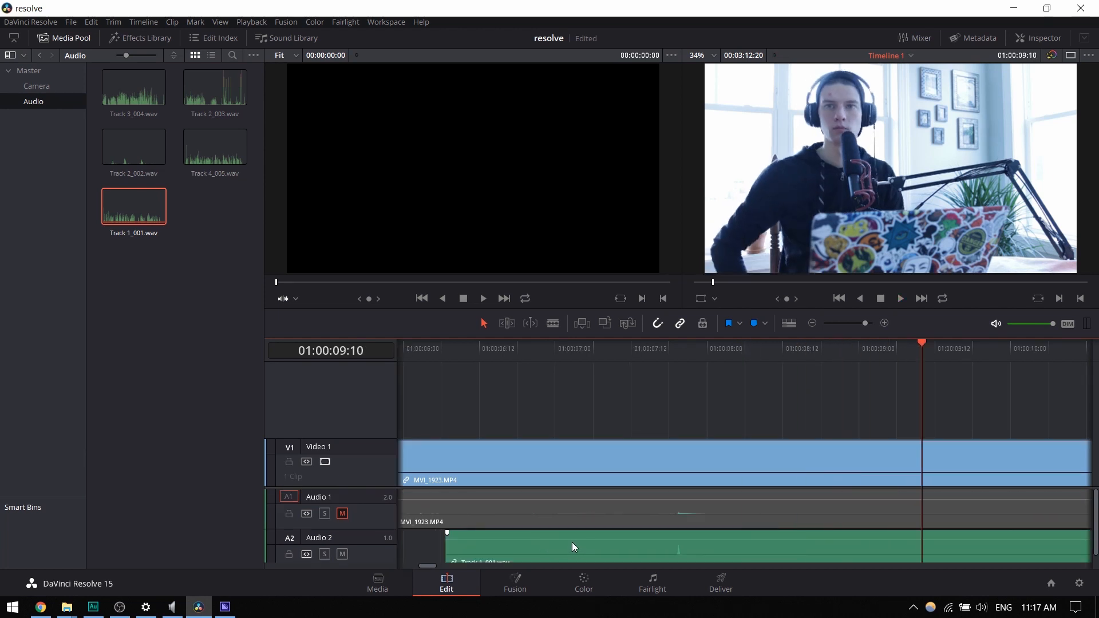
pyautogui.click(557, 515)
pyautogui.rightClick(595, 500)
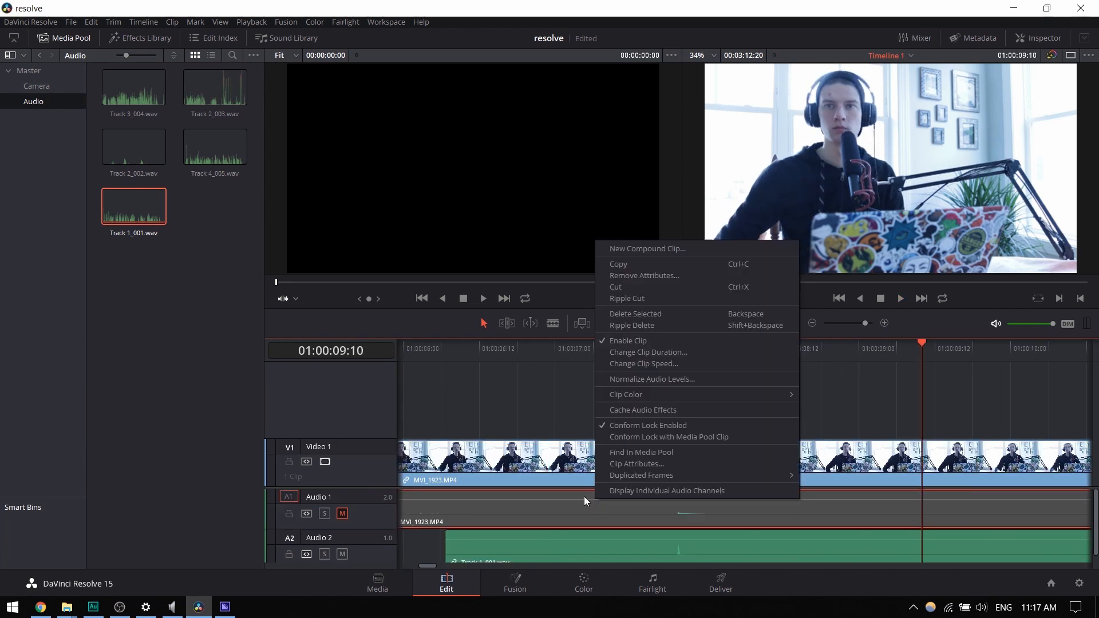
pyautogui.moveTo(635, 390)
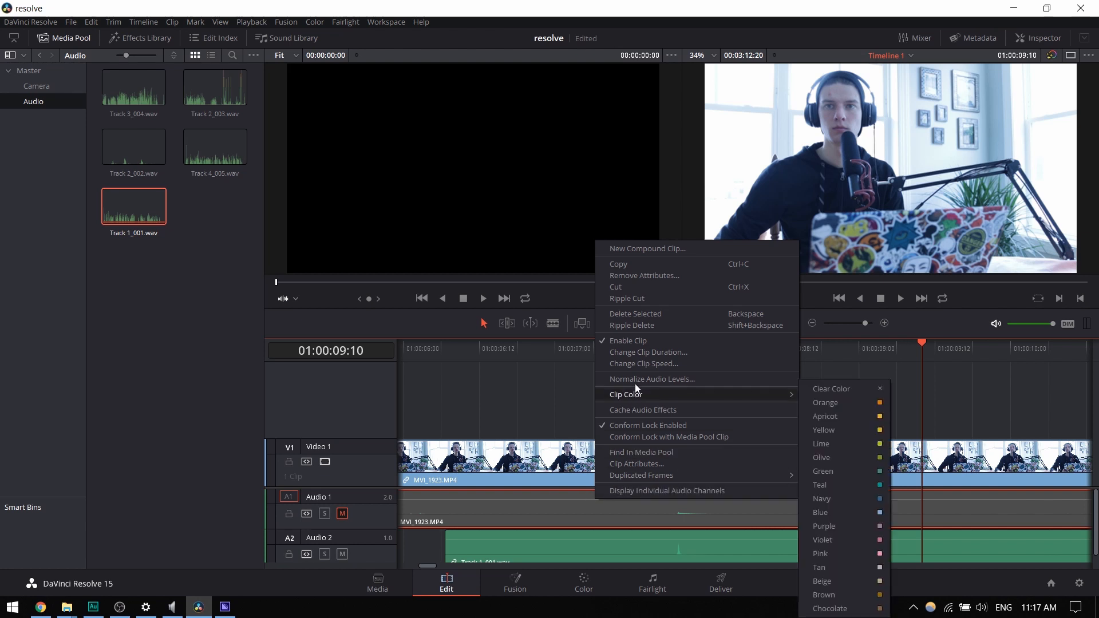
pyautogui.click(660, 315)
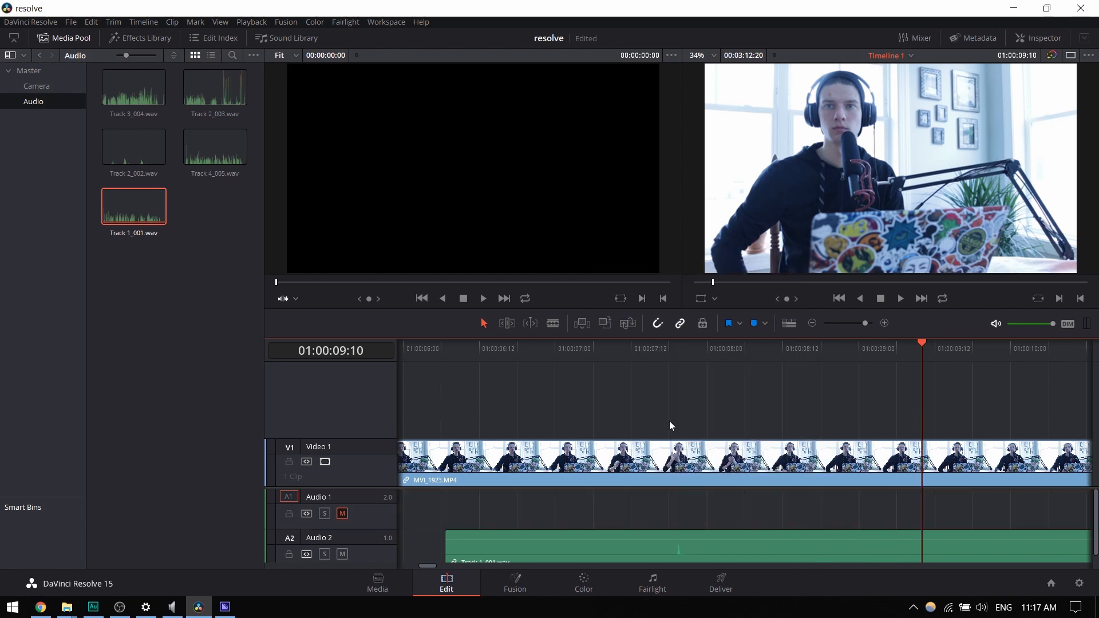
# - Move Track 1_001.wav from Audio 2 up to Audio 1 at the same time position and unmute Audio 1
pyautogui.moveTo(505, 550); pyautogui.dragTo(506, 522)
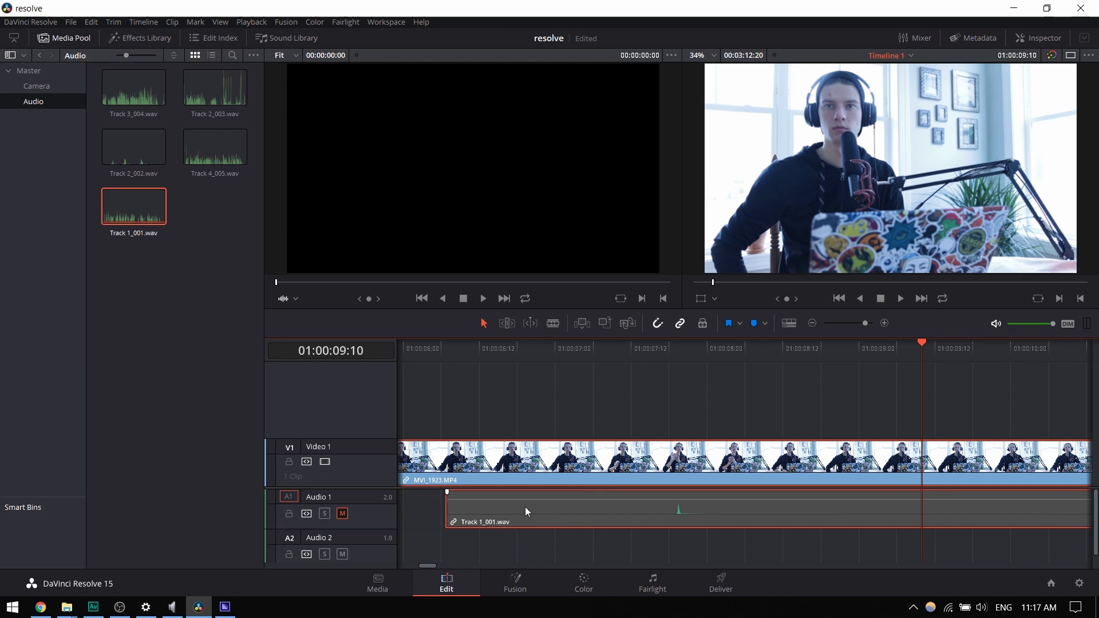
pyautogui.click(667, 349)
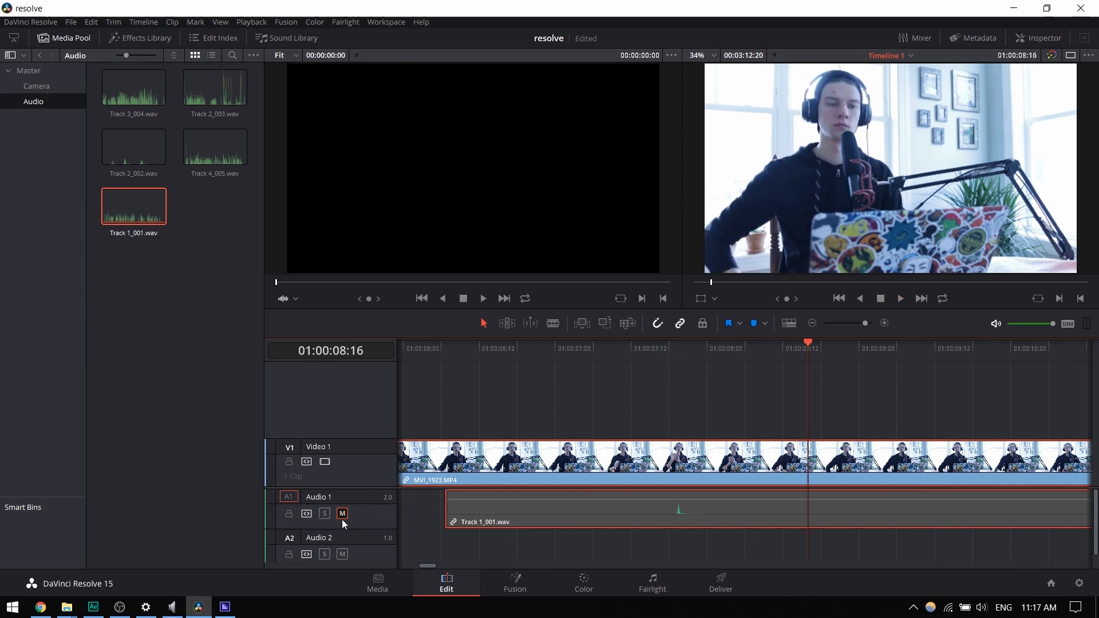
pyautogui.click(345, 517)
# - Play the timeline around the clap to check the sync of the linked audio and video
pyautogui.click(662, 350)
pyautogui.press('space')
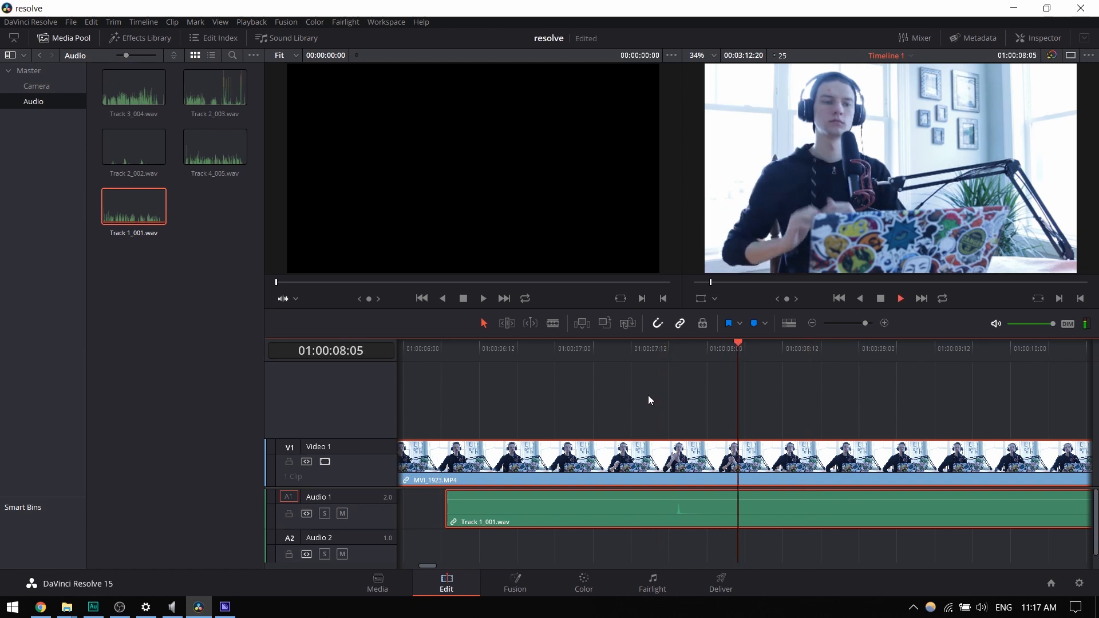
pyautogui.press('space')
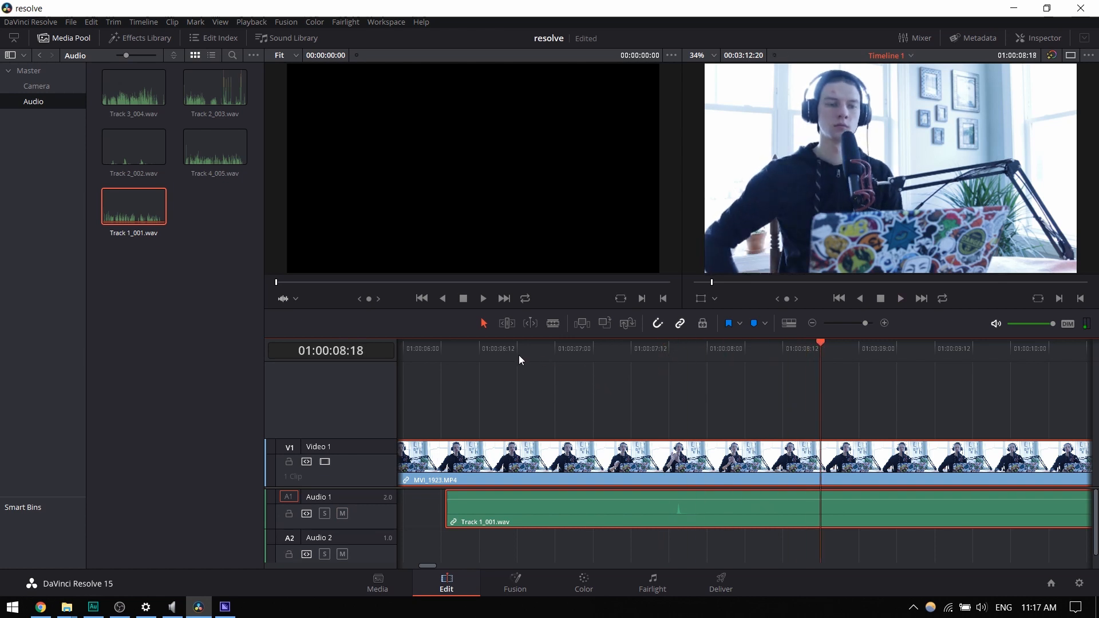
pyautogui.click(516, 352)
pyautogui.press('space')
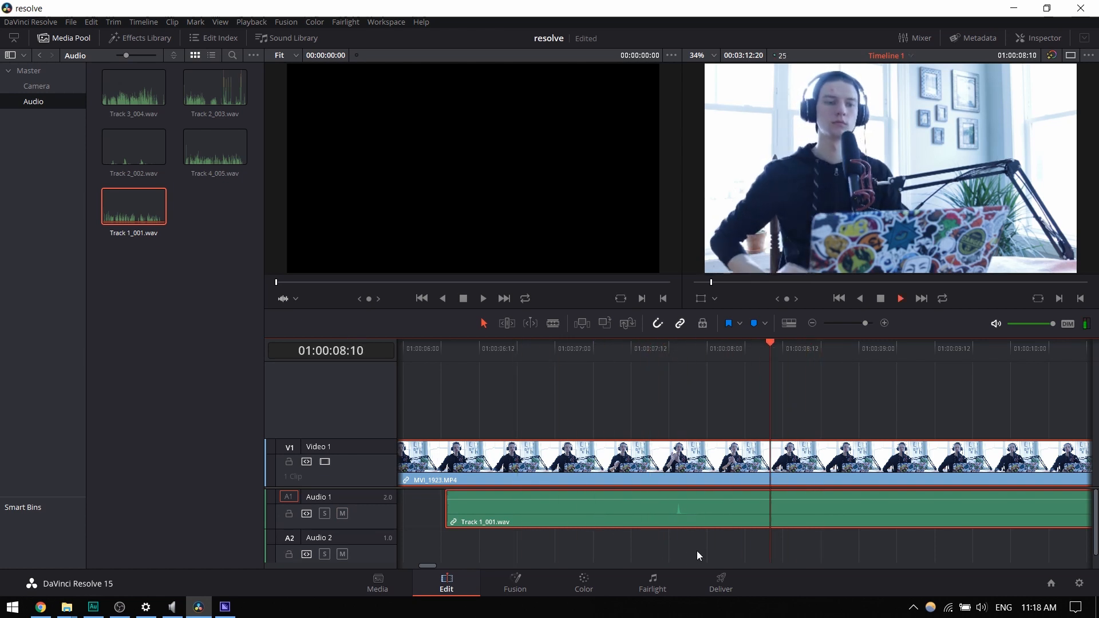
# - Check the audio channel format in the clip attributes of Track 1_001.wav and play from 01:00:11:22
pyautogui.click(733, 551)
pyautogui.rightClick(722, 503)
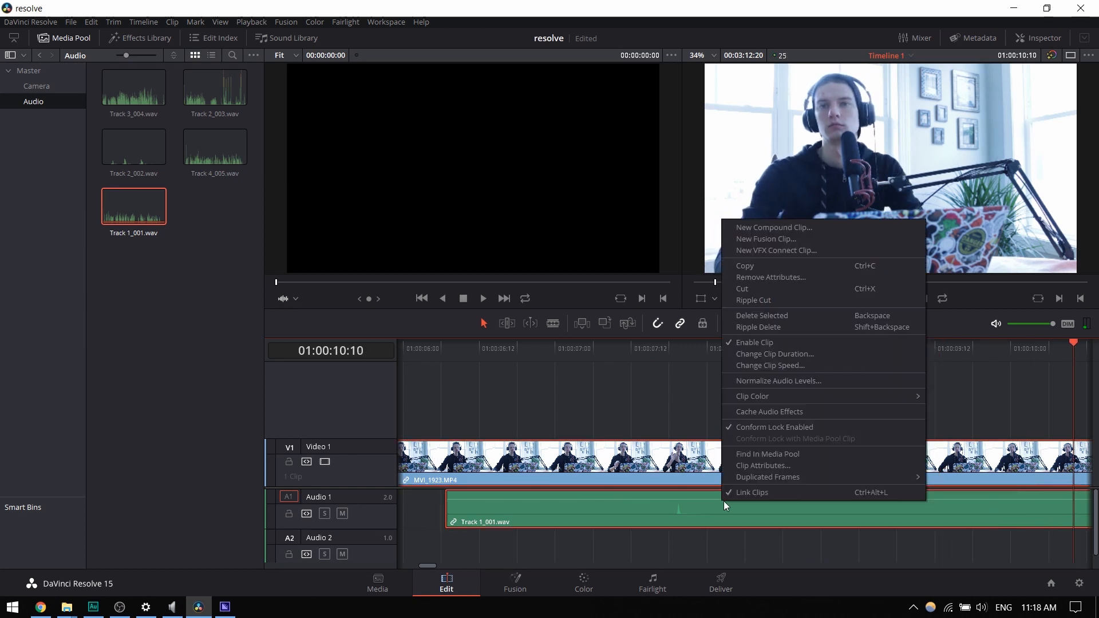
pyautogui.click(762, 466)
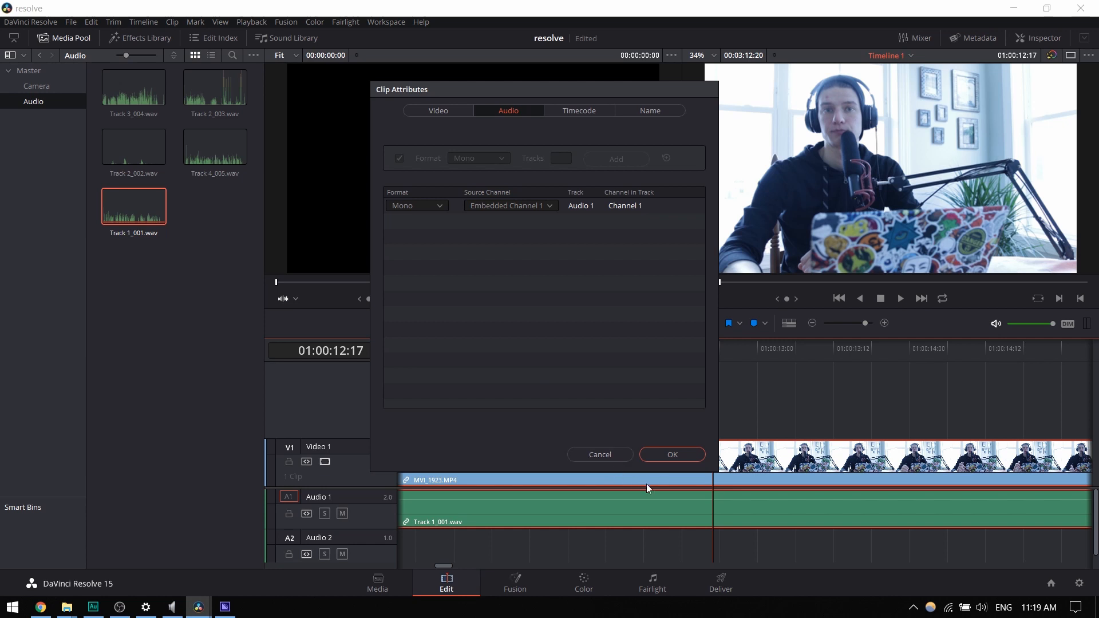
pyautogui.click(680, 456)
pyautogui.click(593, 351)
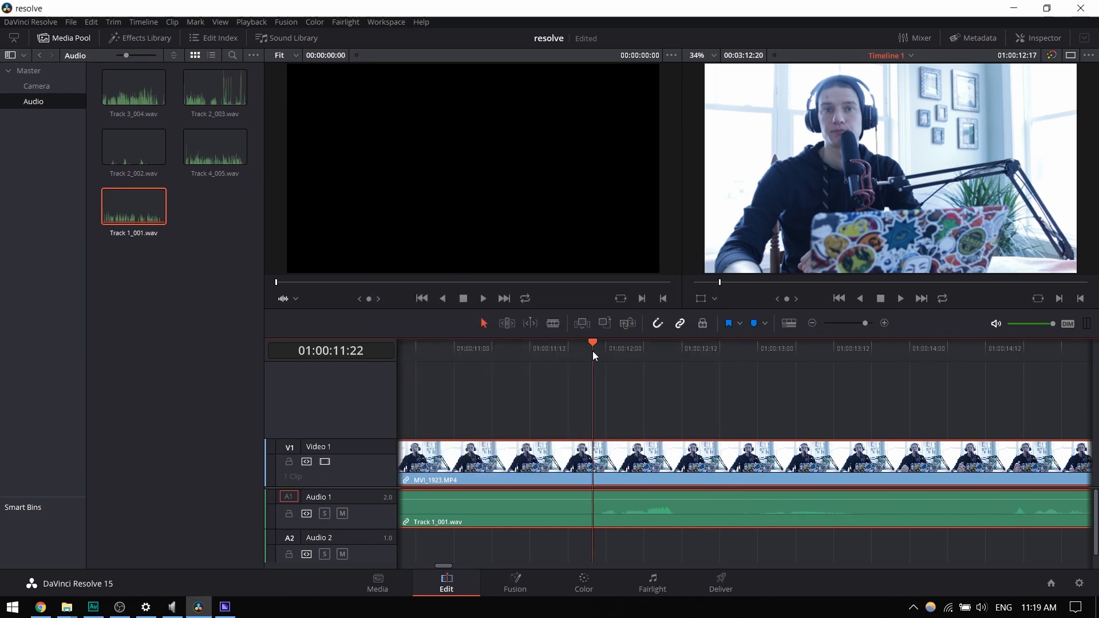
pyautogui.press('space')
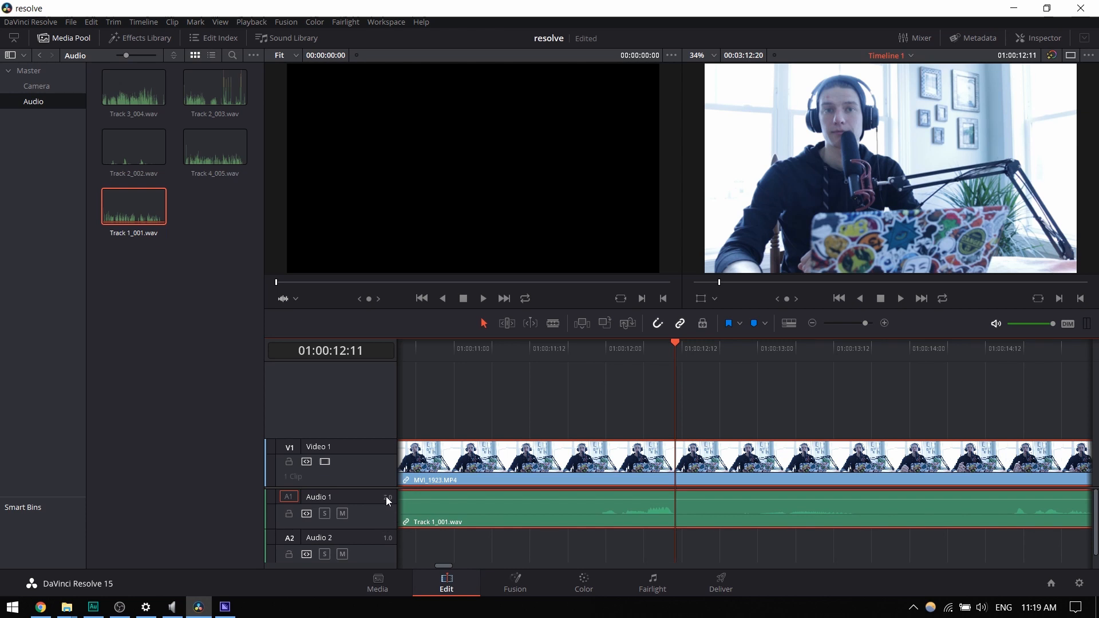
# - Delete the empty Audio 2 track and play the speech again
pyautogui.rightClick(369, 545)
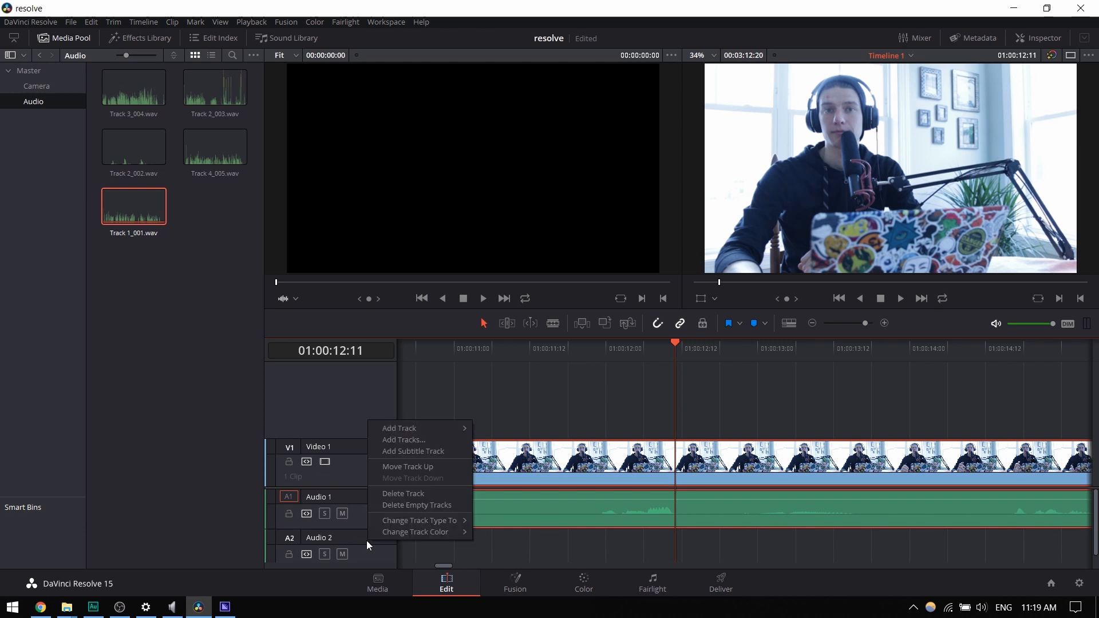
pyautogui.click(408, 494)
pyautogui.press('space')
pyautogui.click(585, 361)
pyautogui.press('space')
# - Change the Audio 1 track type to Mono and play the speech to check the sound
pyautogui.rightClick(360, 508)
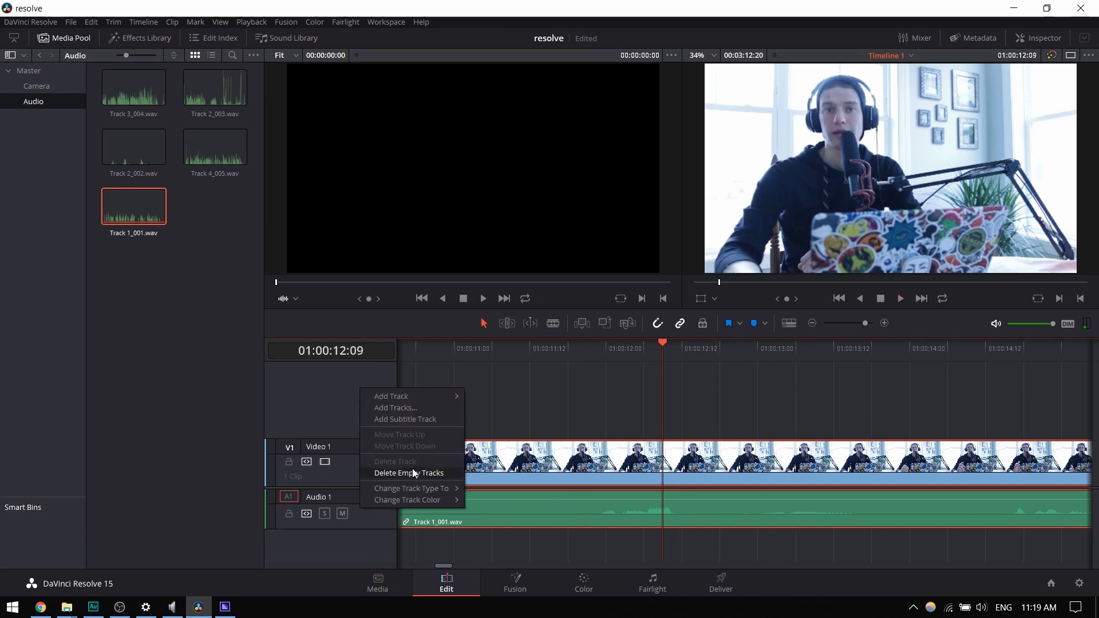
pyautogui.click(490, 489)
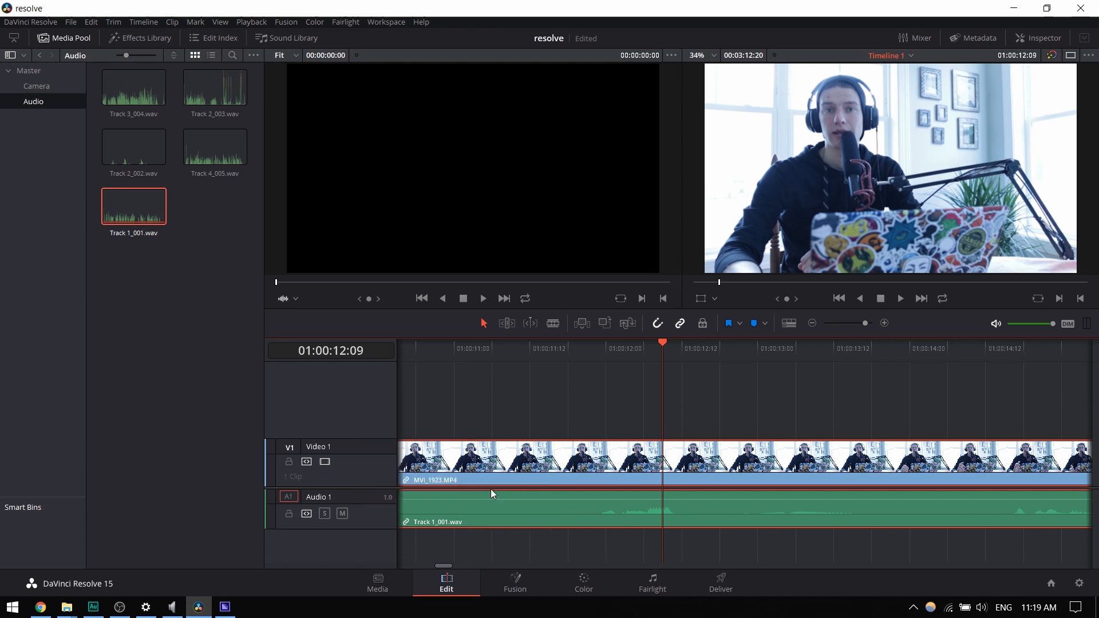
pyautogui.click(596, 345)
pyautogui.press('space')
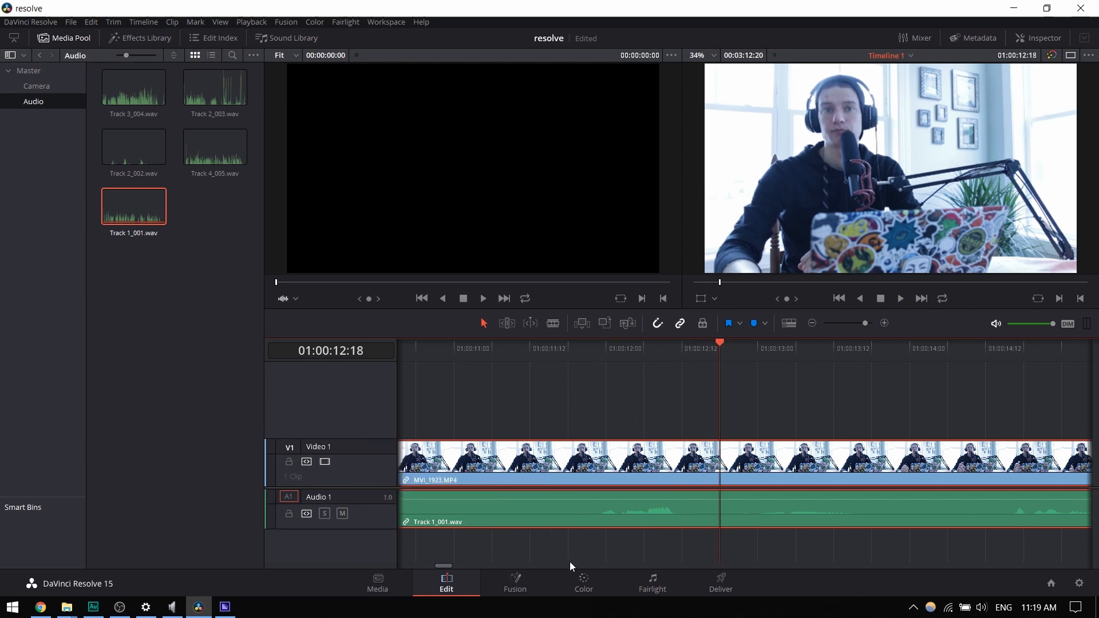
pyautogui.moveTo(436, 565)
pyautogui.mouseDown()
pyautogui.moveTo(407, 567)
pyautogui.moveTo(421, 565)
pyautogui.mouseUp()
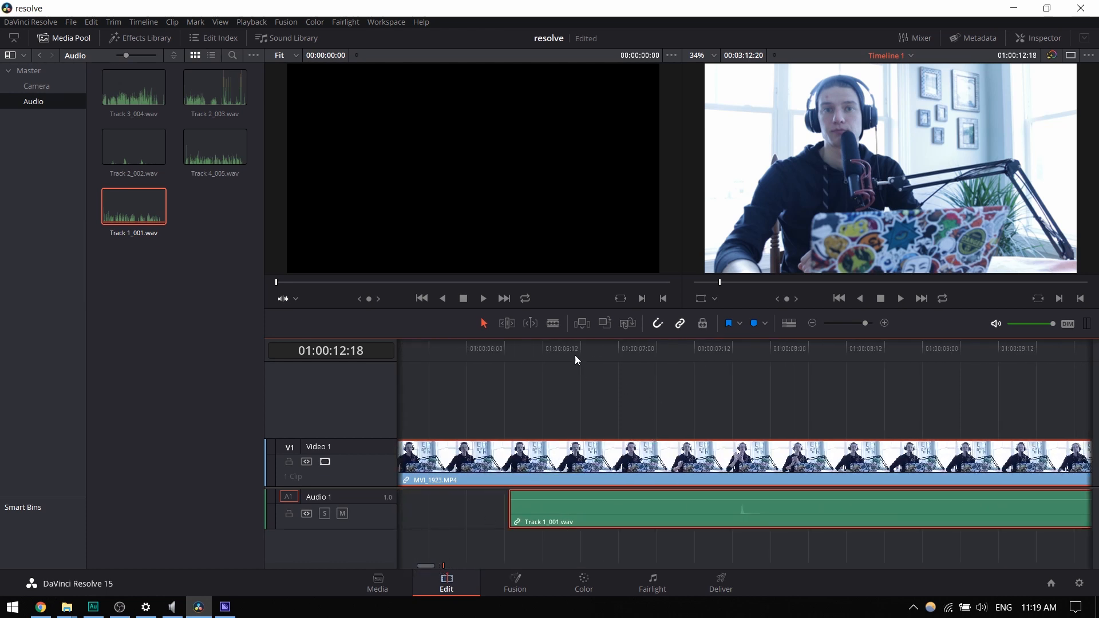
# - Split the linked video and audio with the Blade at 01:00:11:21 and again at about 01:00:11:13
pyautogui.click(554, 324)
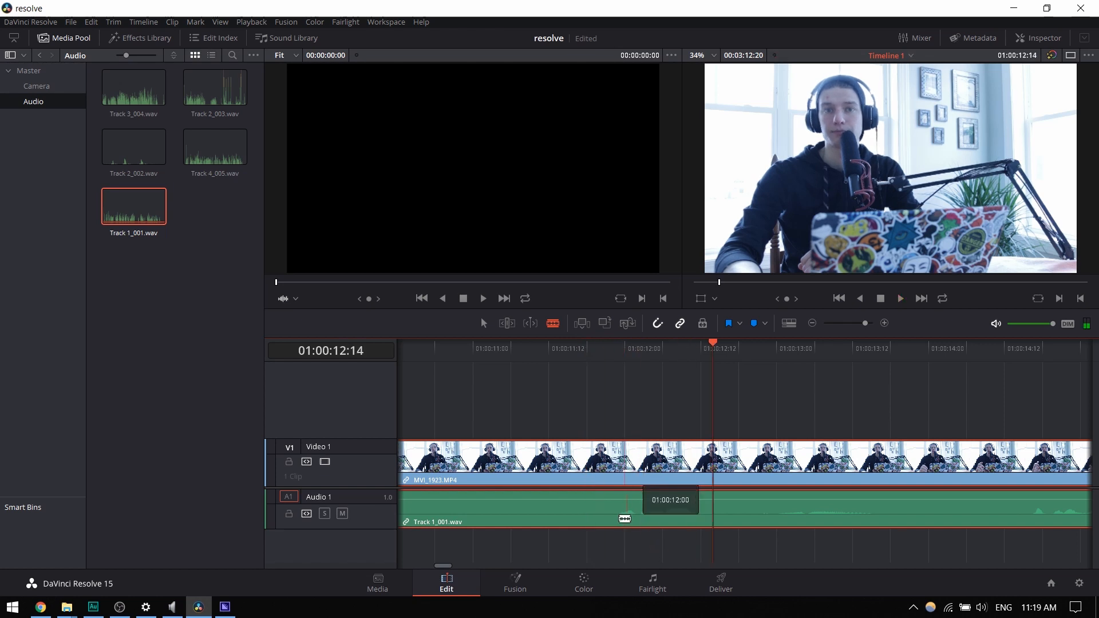
pyautogui.click(605, 518)
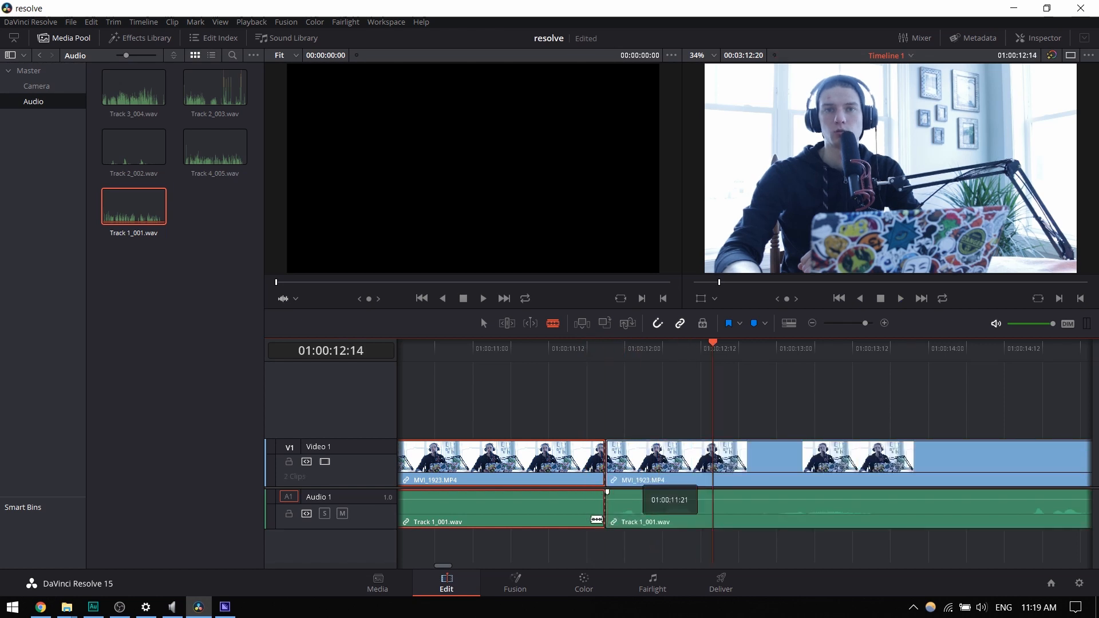
pyautogui.click(555, 458)
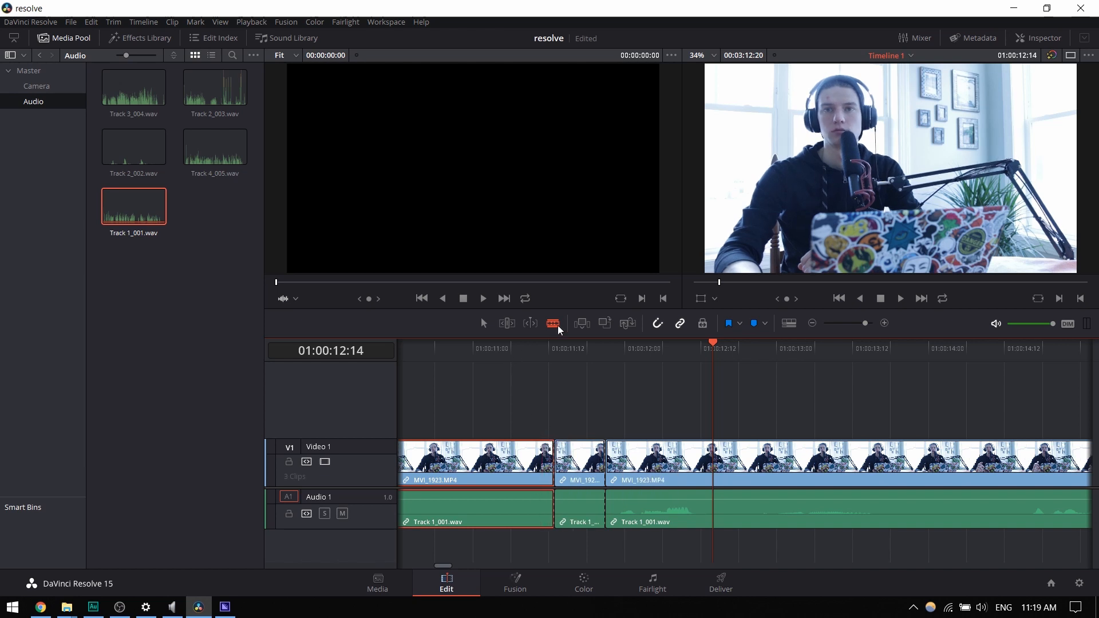
# - Delete the short middle piece of the linked clips and undo the deletion
pyautogui.click(485, 324)
pyautogui.click(582, 497)
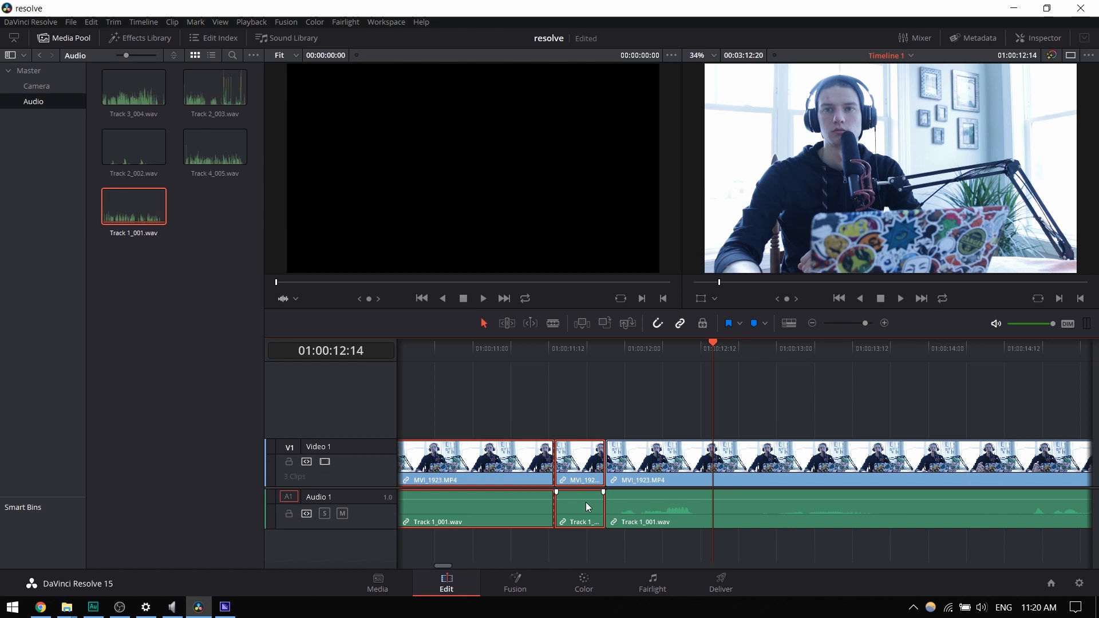
pyautogui.press('BackSpace')
pyautogui.hotkey('ctrl', 'z')
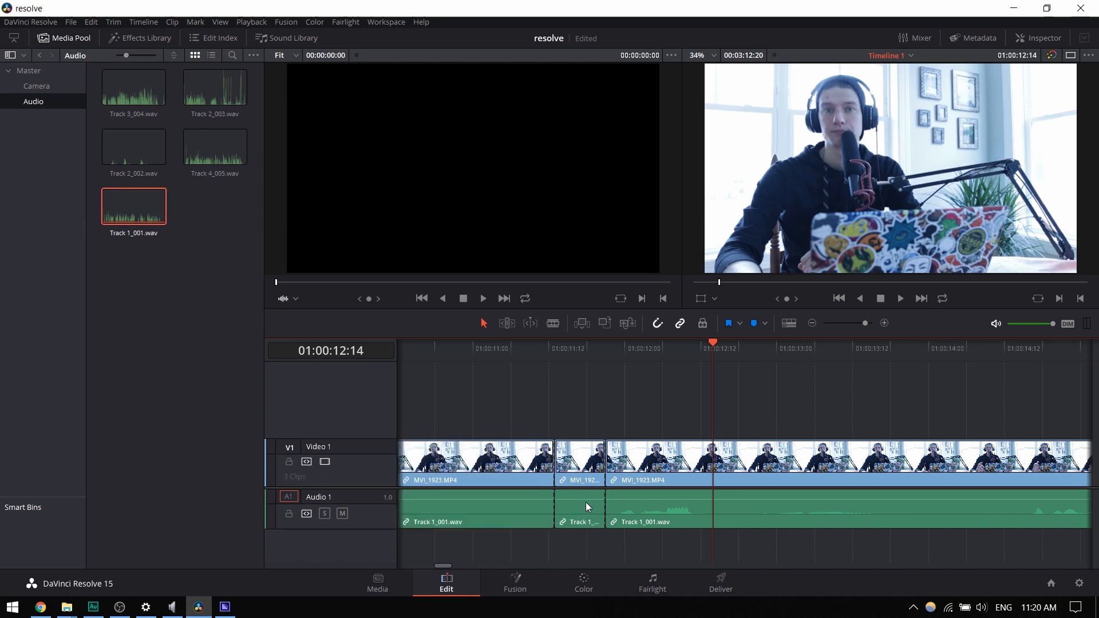
# - Ripple delete the short middle piece and the opening piece before it, closing the gaps
pyautogui.rightClick(586, 502)
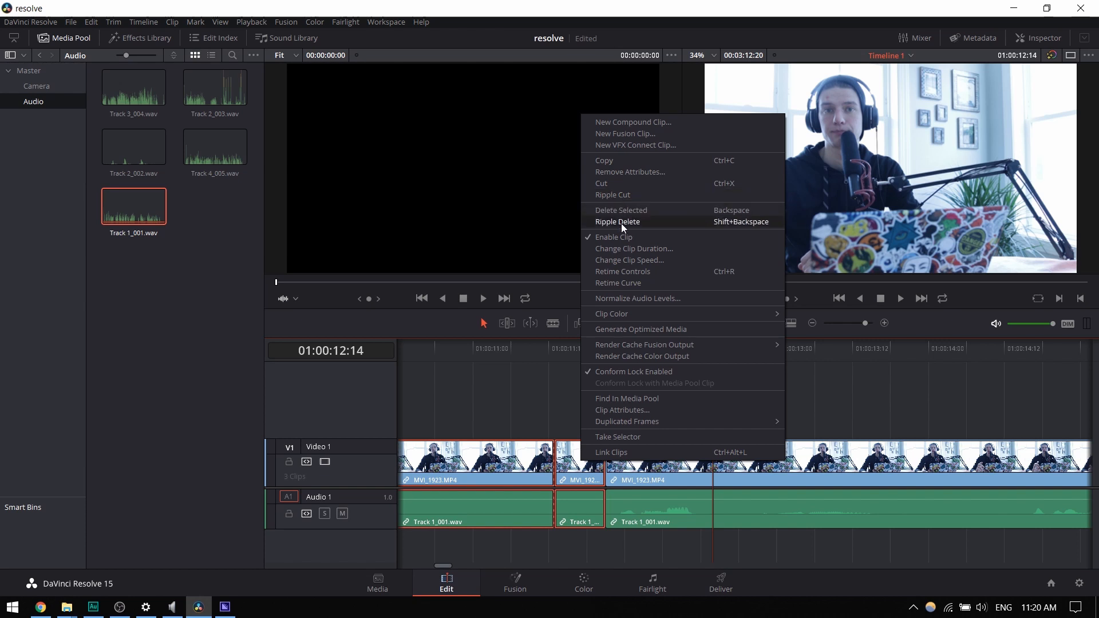
pyautogui.click(520, 408)
pyautogui.click(577, 466)
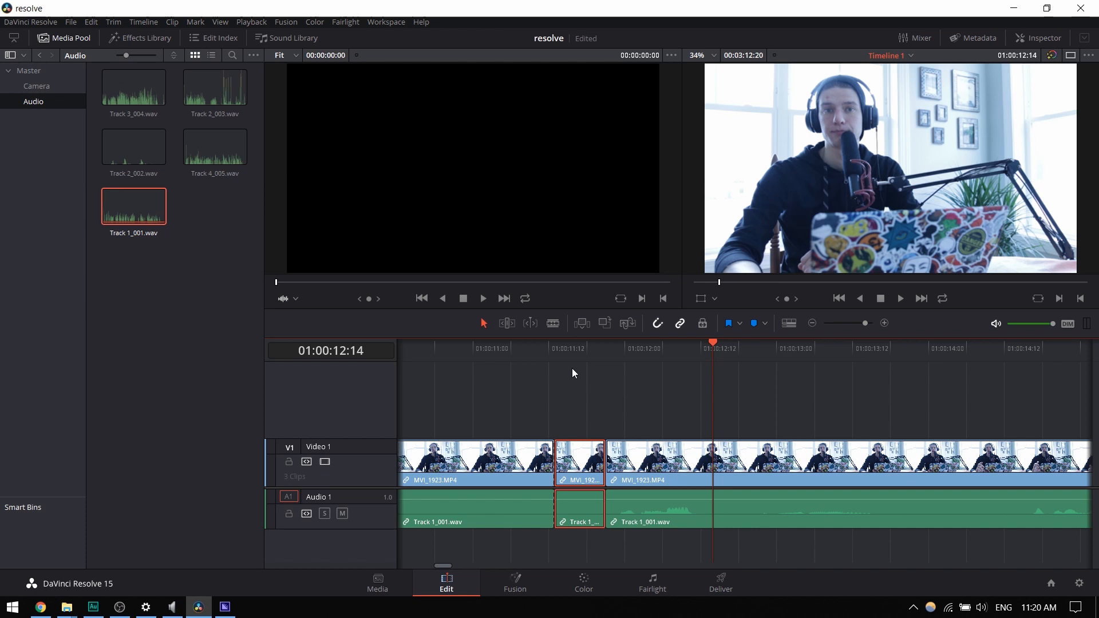
pyautogui.rightClick(577, 455)
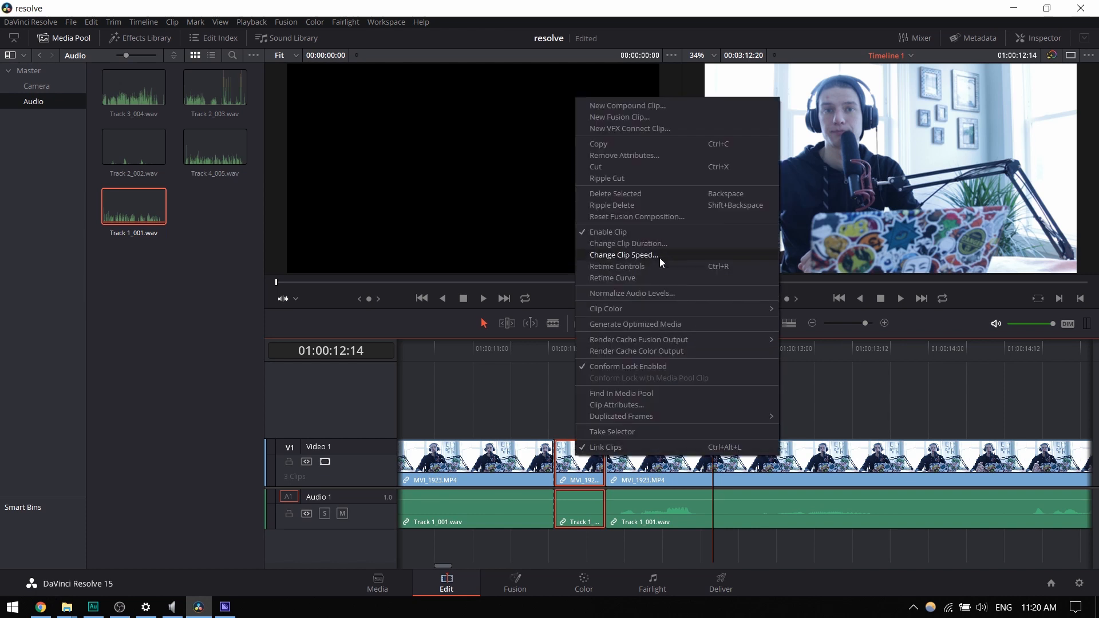
pyautogui.click(618, 204)
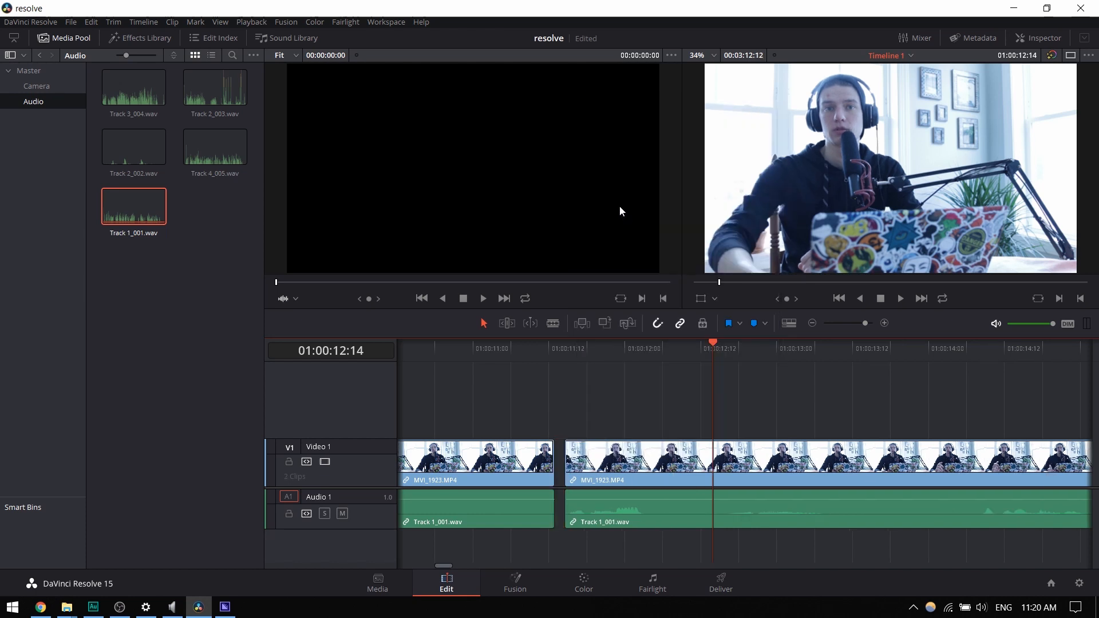
pyautogui.rightClick(500, 467)
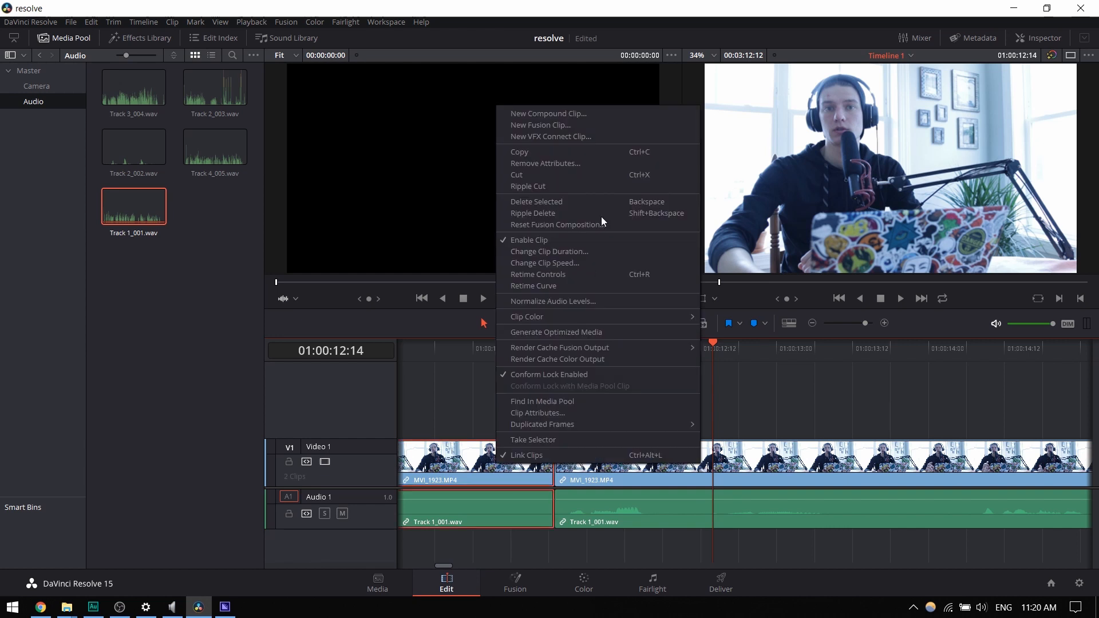
pyautogui.click(554, 214)
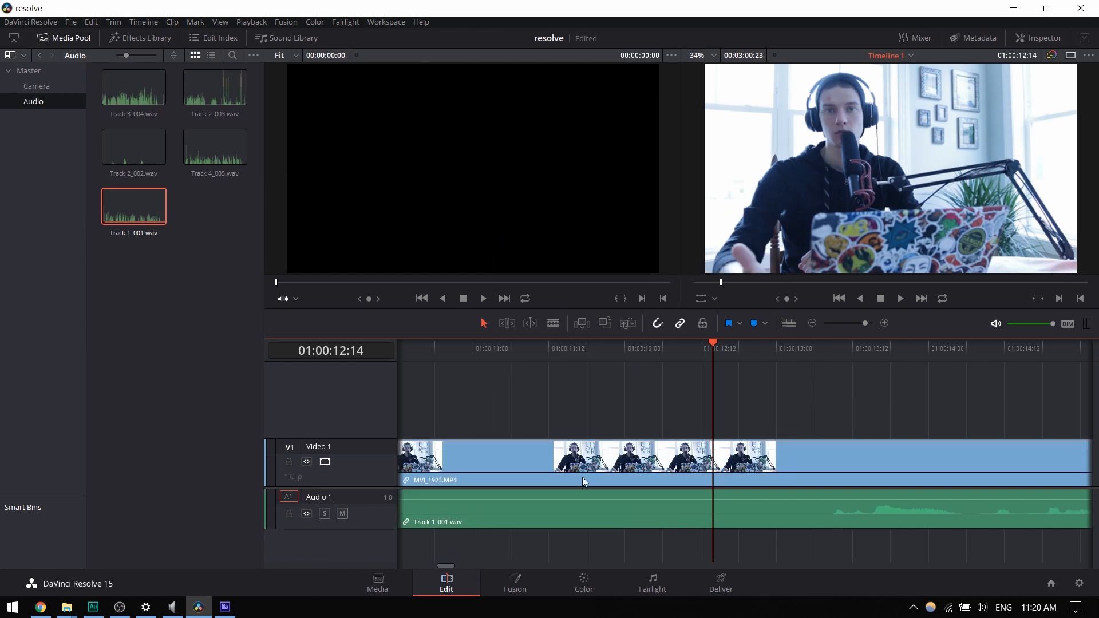
# - Split the linked clips with the Blade around the first two silent pauses, at about 01:00:01:19, 01:00:02:17, 01:00:03:13 and 01:00:06:19
pyautogui.moveTo(448, 565); pyautogui.dragTo(374, 558)
pyautogui.scroll(-4, 492, 421)
pyautogui.scroll(-3, 444, 517)
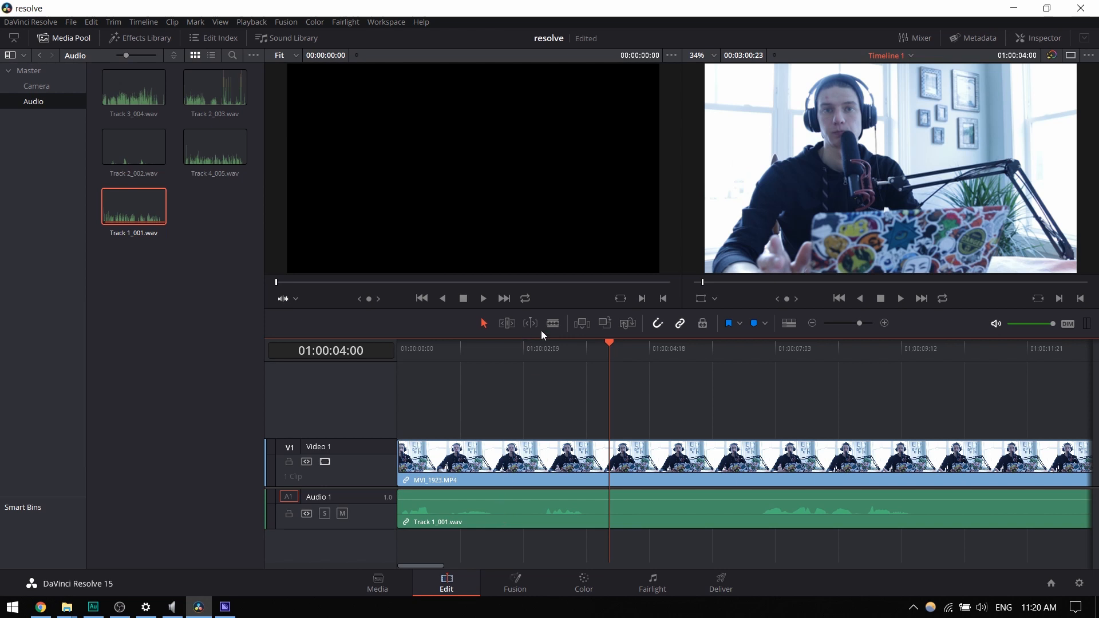
pyautogui.click(553, 323)
pyautogui.click(494, 522)
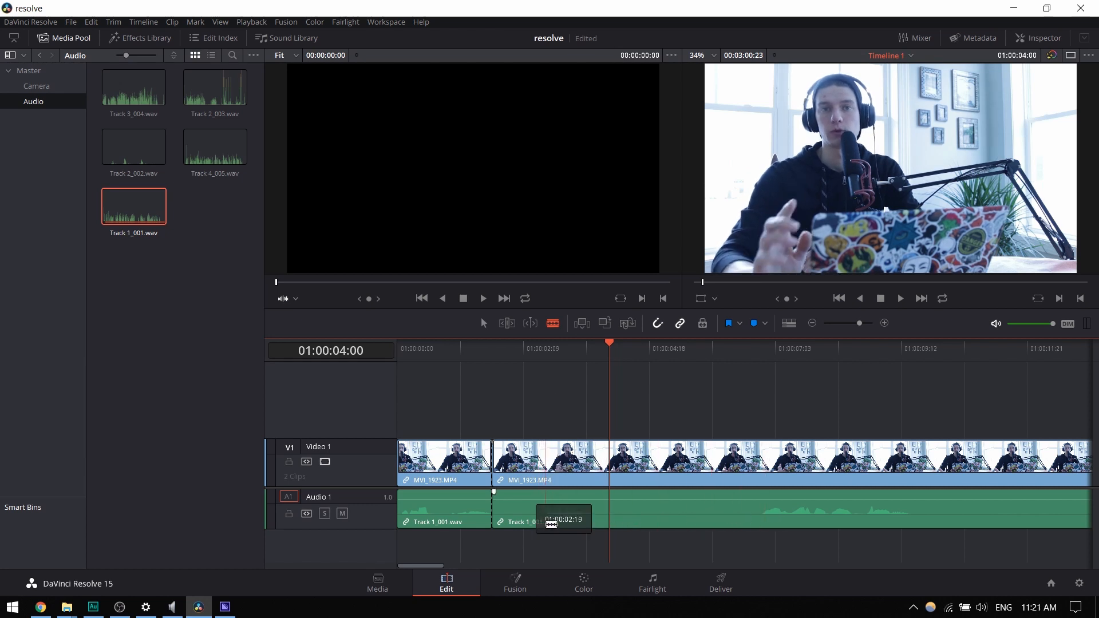
pyautogui.click(543, 522)
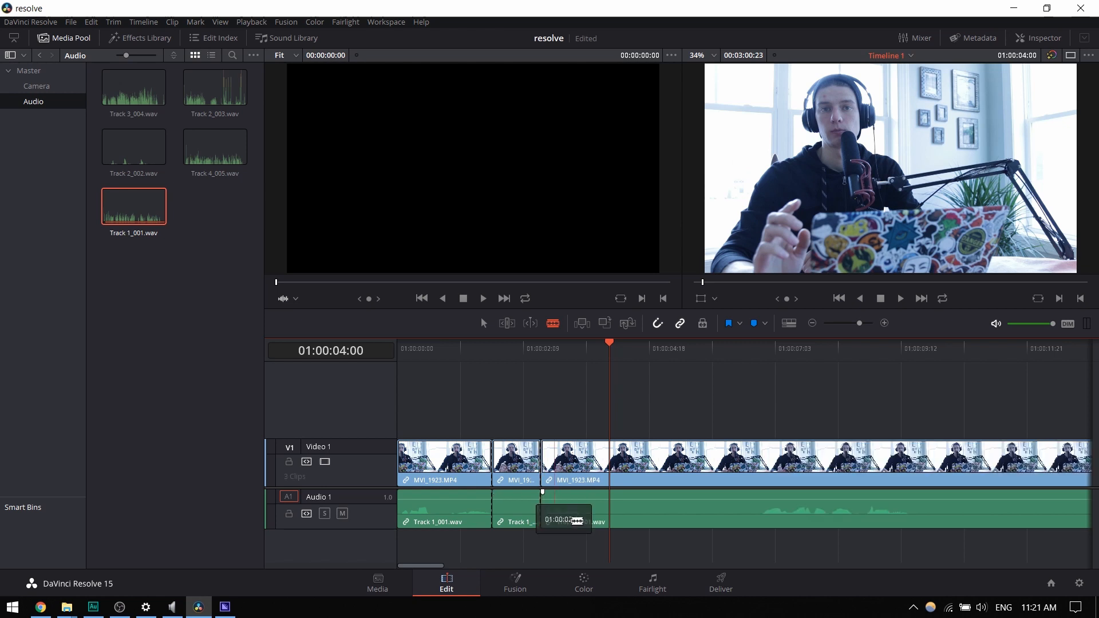
pyautogui.click(585, 521)
pyautogui.click(758, 521)
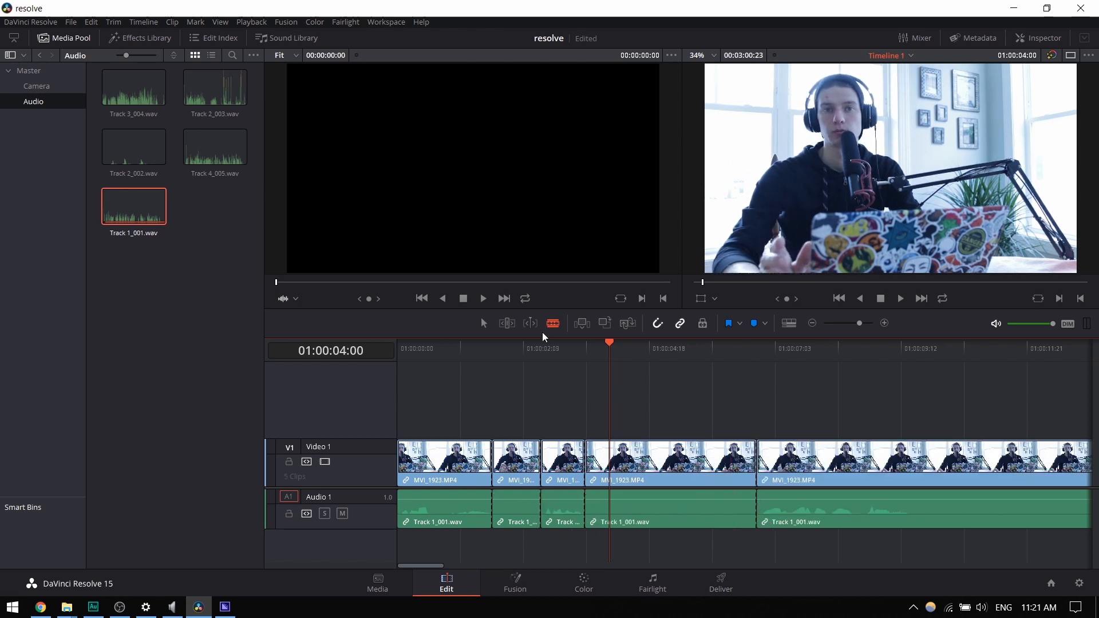
# - Delete the two silent pieces together with the gaps they leave, and play the shortened timeline
pyautogui.click(533, 462)
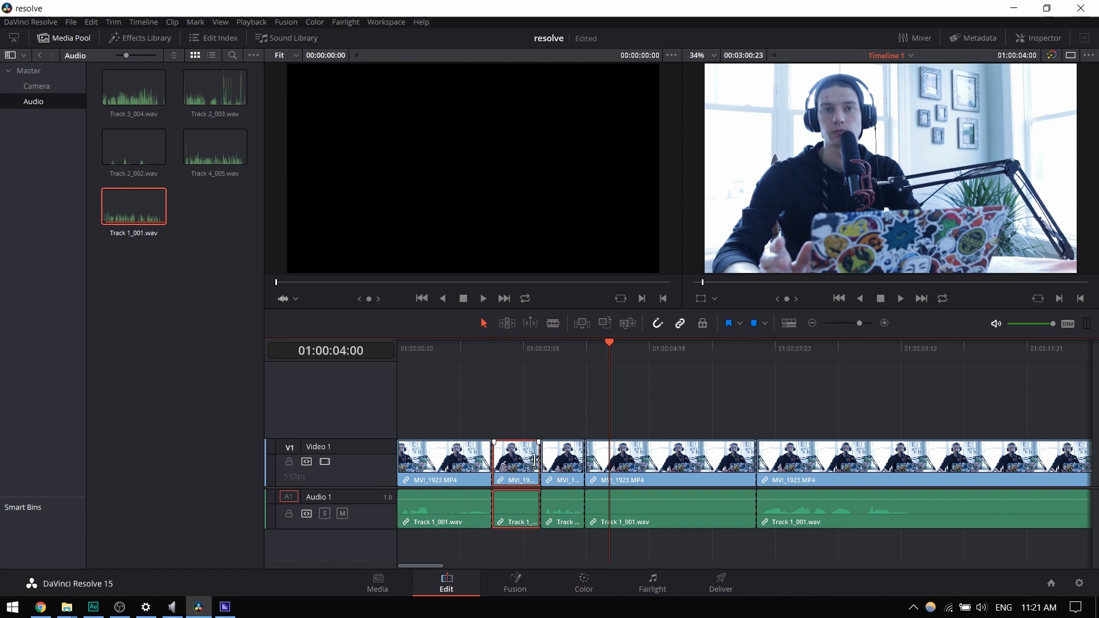
pyautogui.press('BackSpace')
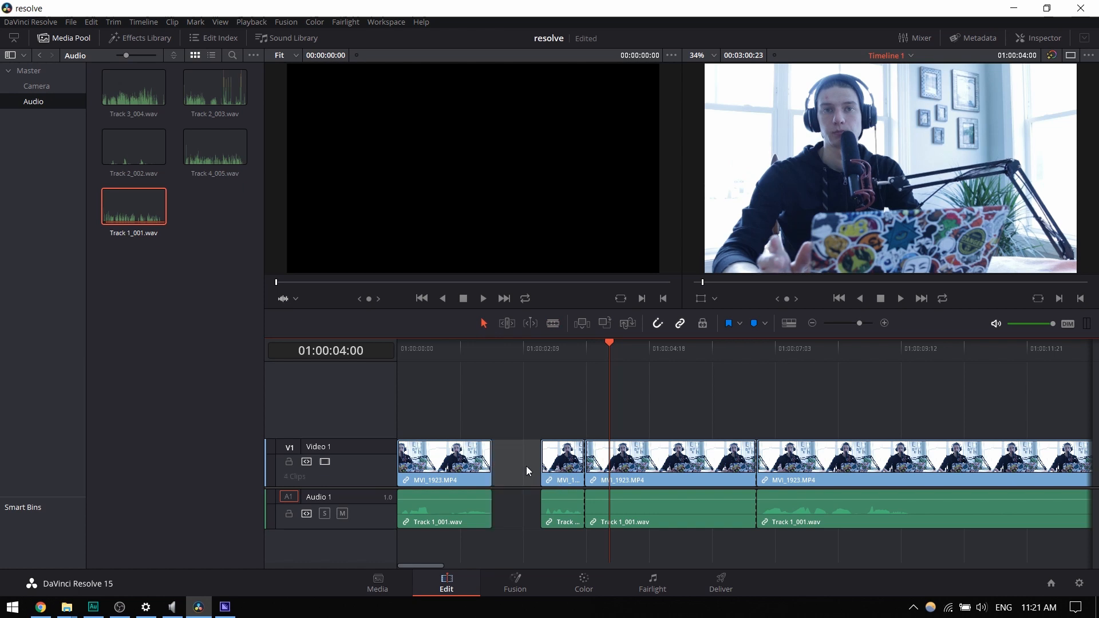
pyautogui.press('BackSpace')
pyautogui.click(589, 465)
pyautogui.press('BackSpace')
pyautogui.click(593, 466)
pyautogui.press('BackSpace')
pyautogui.press('space')
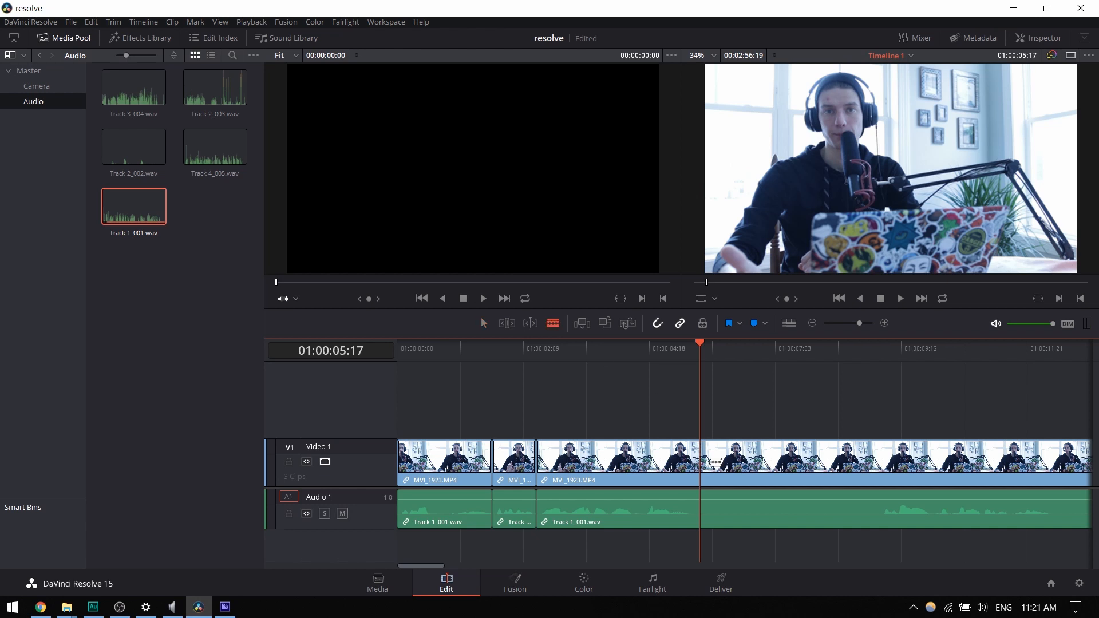
# - Cut out the next silent piece of the linked clips, from 01:00:05:17 to about 01:00:09:03
pyautogui.click(702, 518)
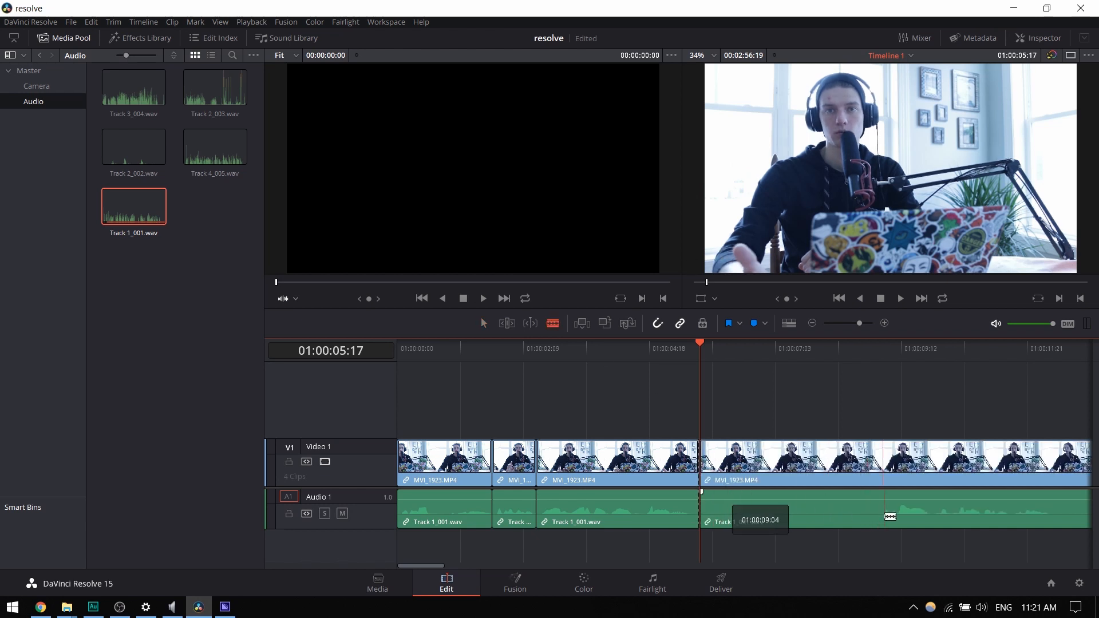
pyautogui.click(878, 517)
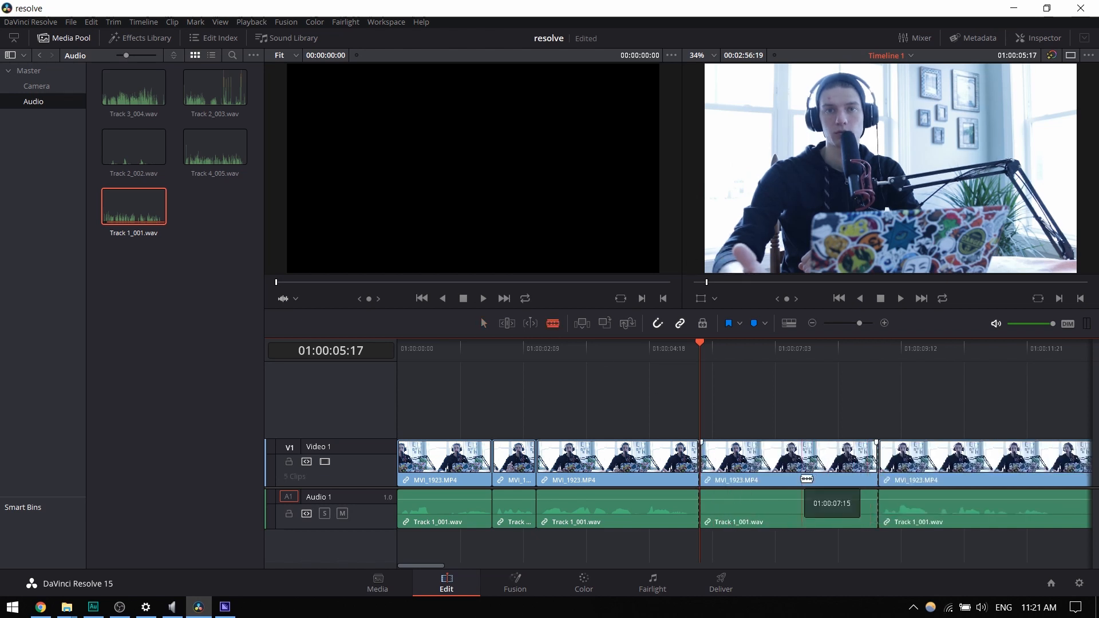
pyautogui.click(483, 323)
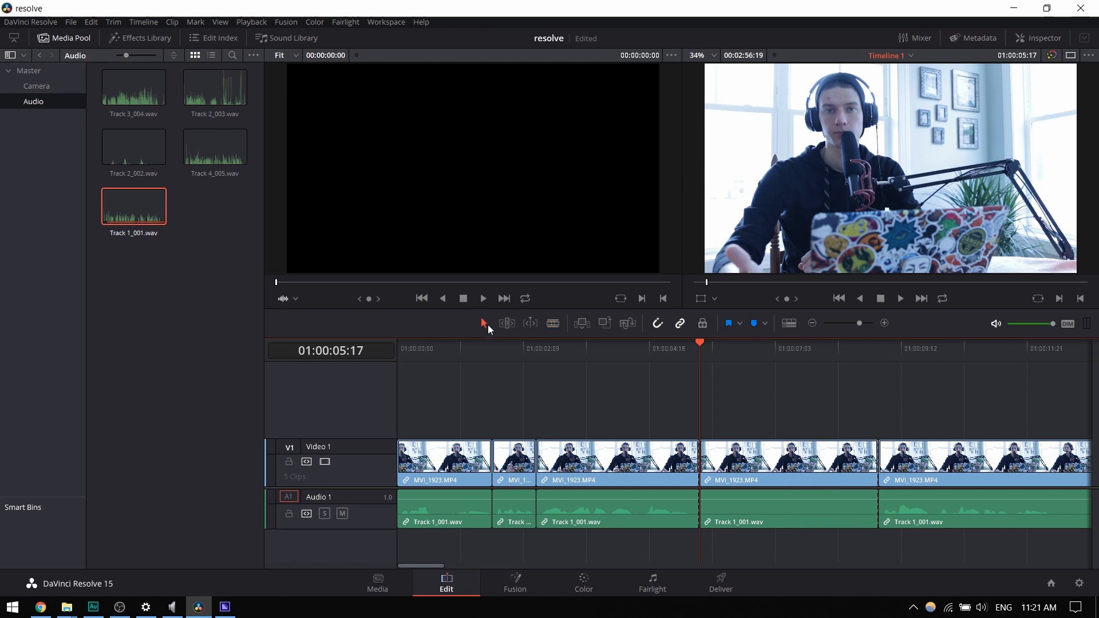
pyautogui.click(778, 472)
pyautogui.press('Delete')
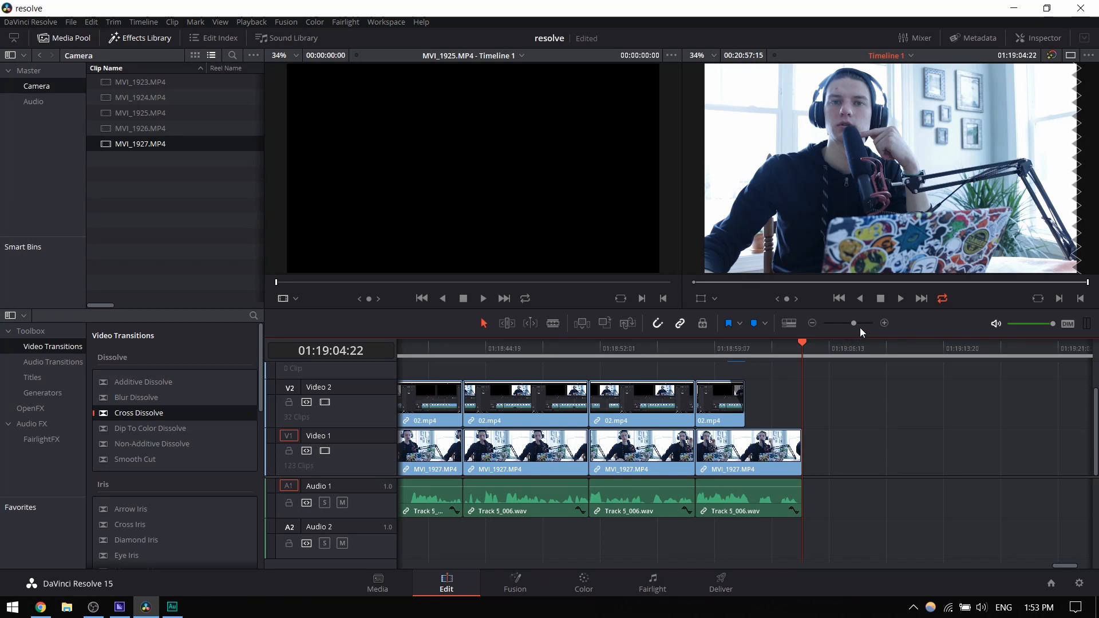
# - Examine the end of the edited timeline around the playhead at several zoom levels, from close-up to full length
pyautogui.moveTo(854, 322)
pyautogui.mouseDown()
pyautogui.moveTo(811, 321)
pyautogui.moveTo(846, 326)
pyautogui.mouseUp()
pyautogui.click(885, 323)
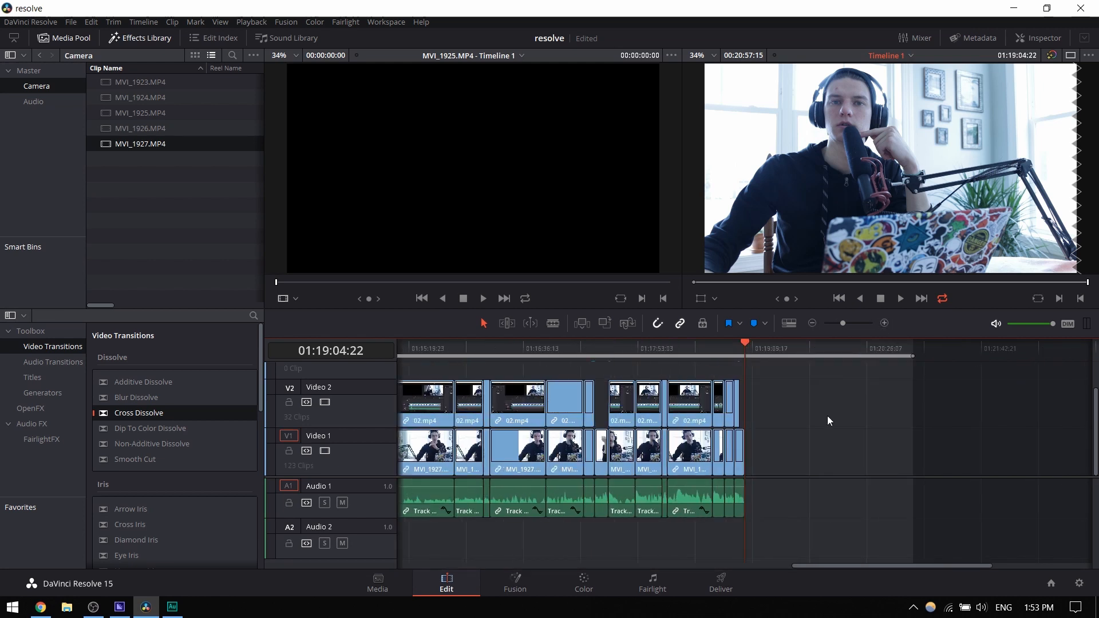
pyautogui.scroll(4, 767, 471)
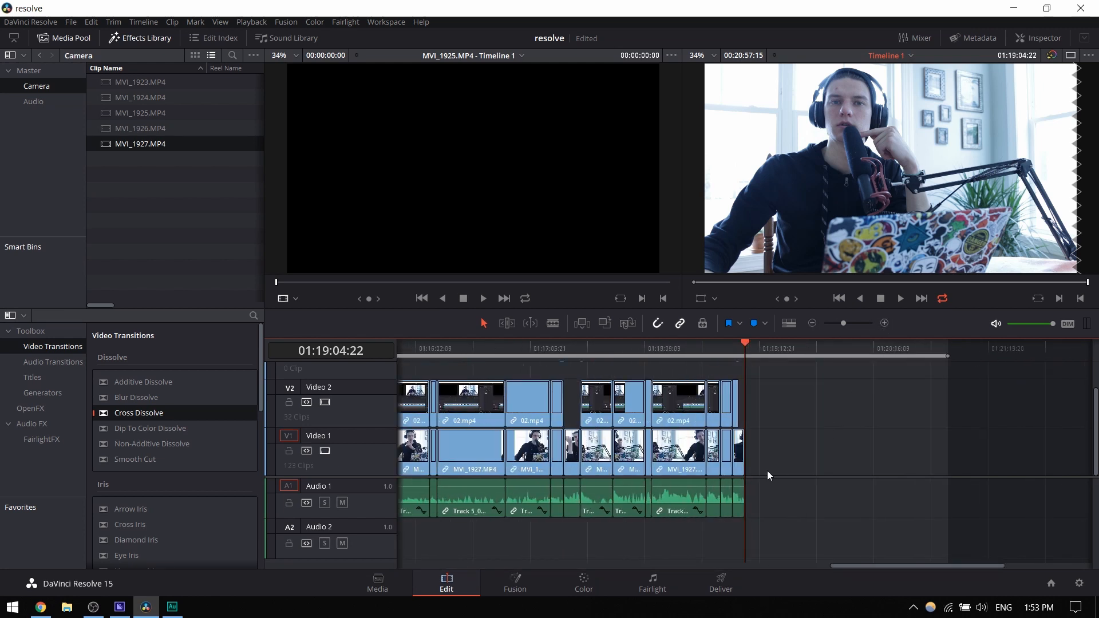
pyautogui.scroll(-3, 766, 471)
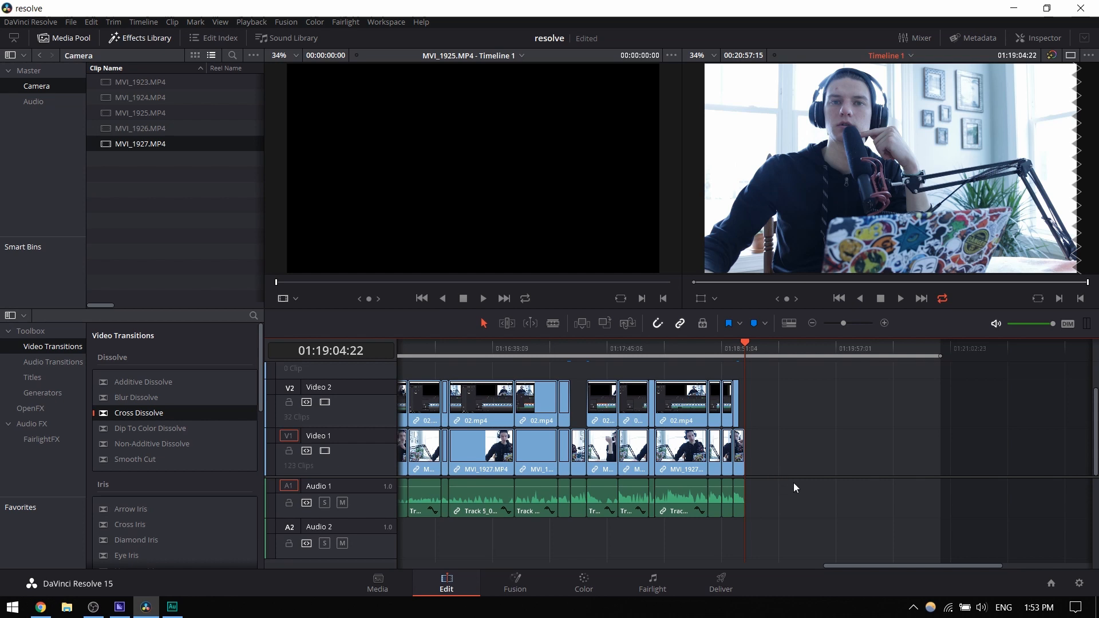
pyautogui.scroll(-1, 793, 485)
pyautogui.scroll(-2, 752, 450)
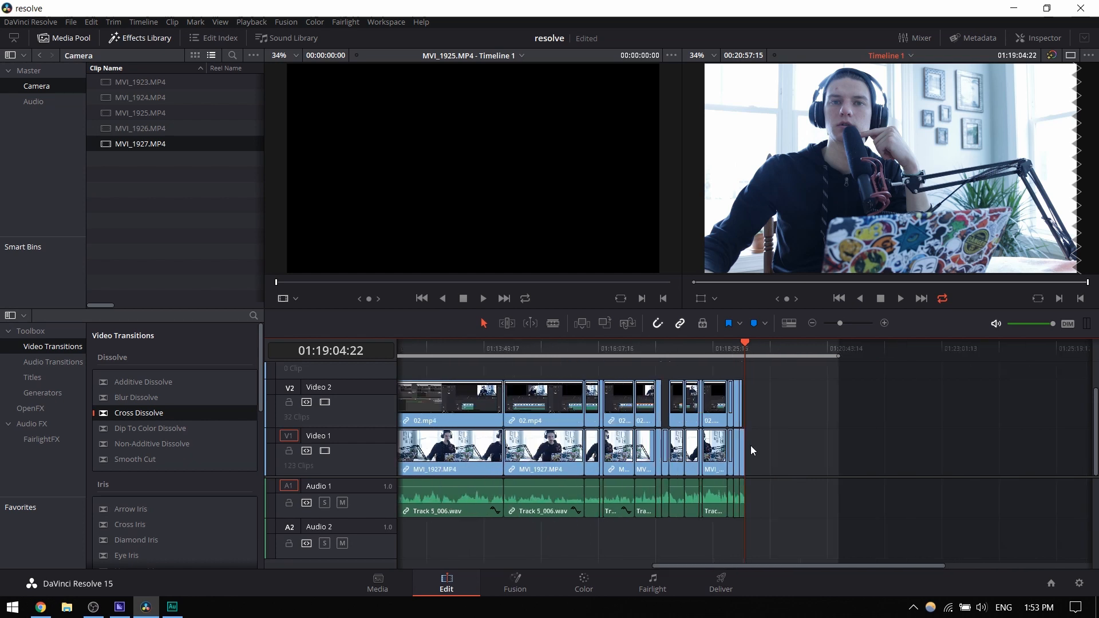
pyautogui.scroll(4, 749, 445)
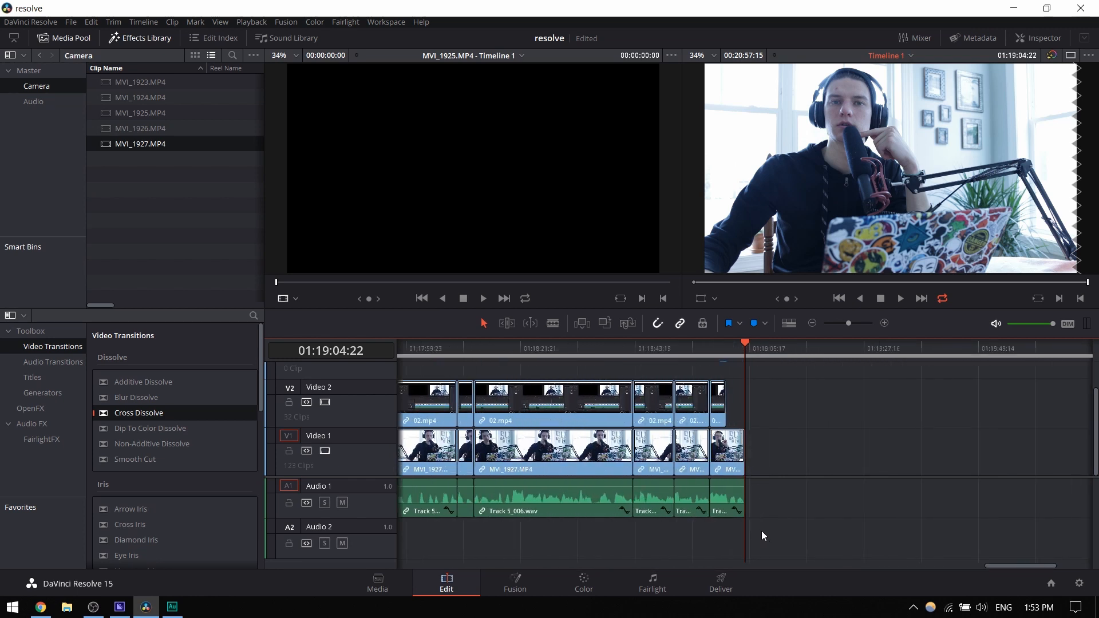
pyautogui.scroll(-3, 751, 504)
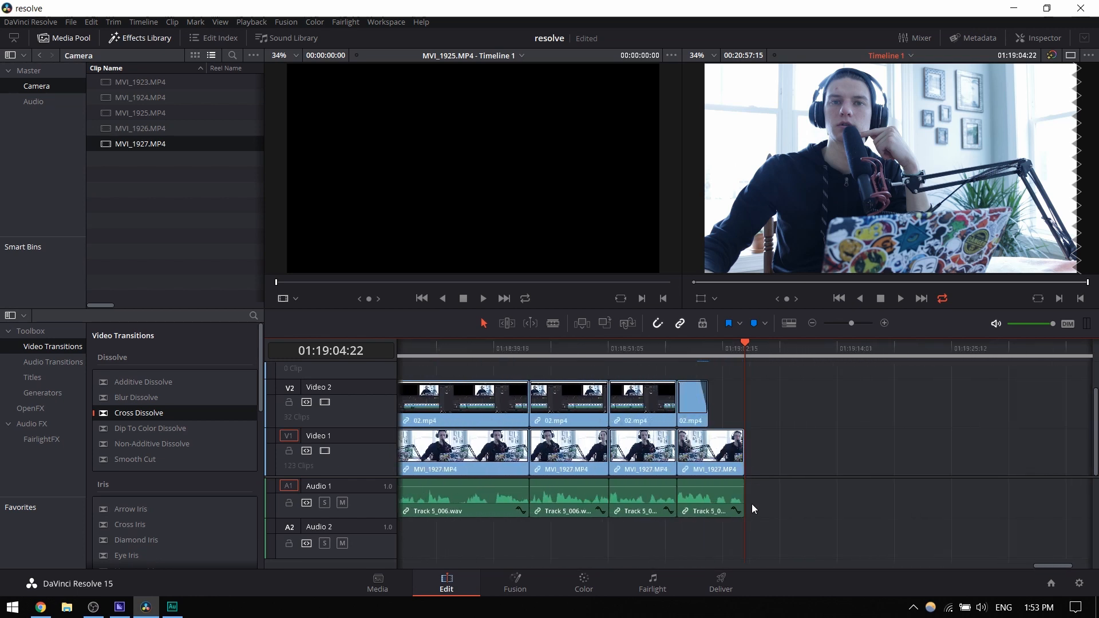
pyautogui.scroll(-4, 751, 503)
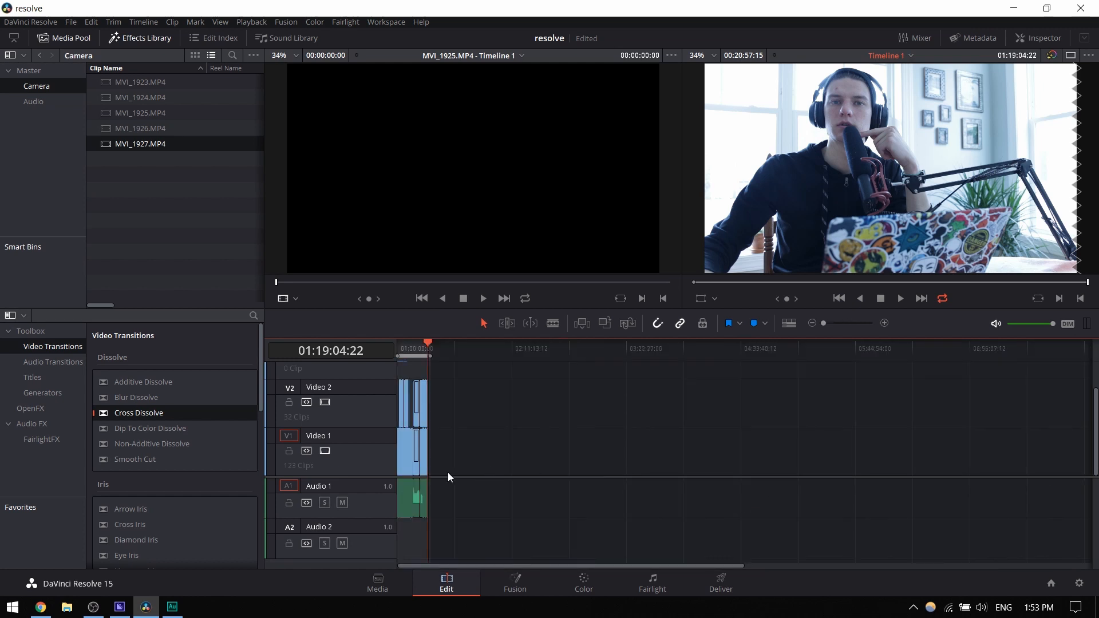
pyautogui.scroll(4, 478, 472)
pyautogui.moveTo(717, 562); pyautogui.dragTo(759, 555)
pyautogui.scroll(-6, 699, 489)
pyautogui.scroll(5, 424, 471)
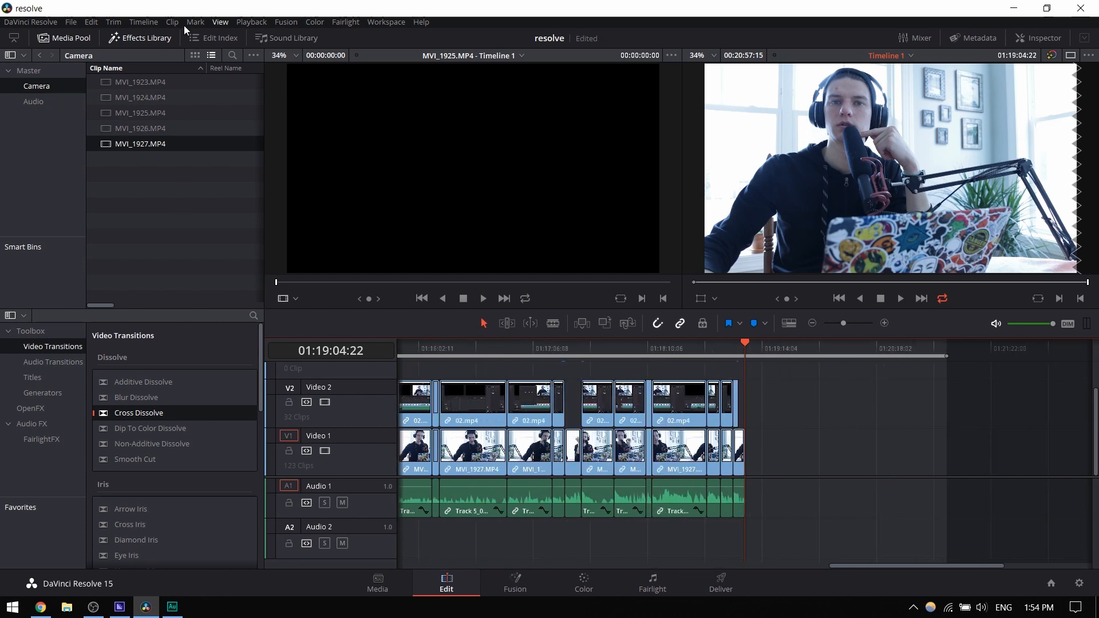
# - Review the keyboard customization with the Adobe Premiere Pro Fixed layout, including the commands assigned to C and V
pyautogui.click(36, 22)
pyautogui.click(43, 51)
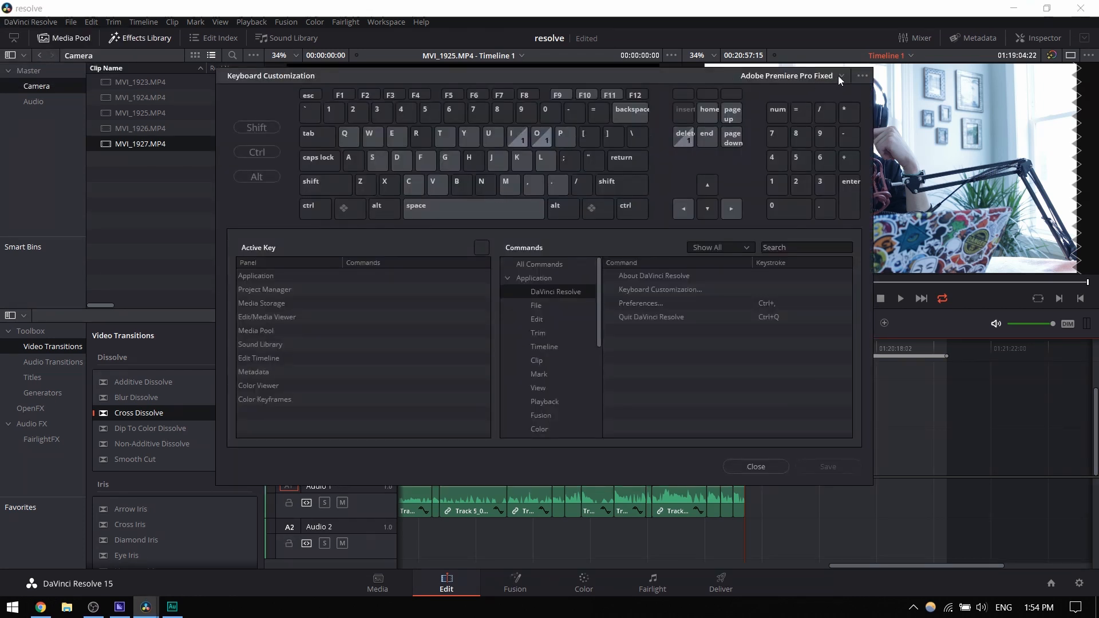
pyautogui.click(839, 74)
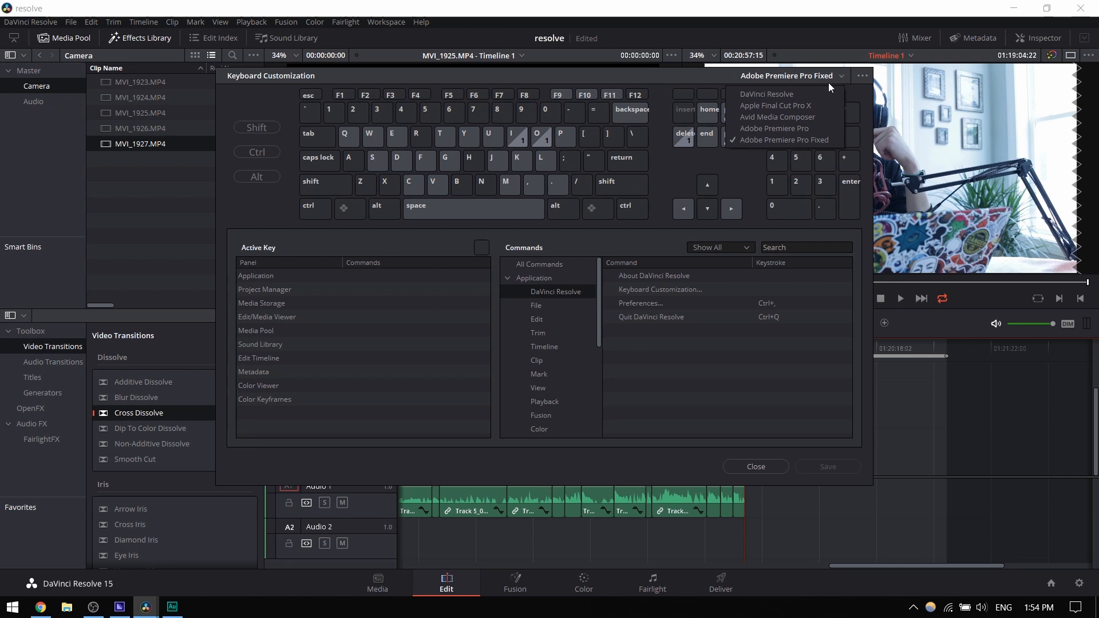
pyautogui.click(771, 139)
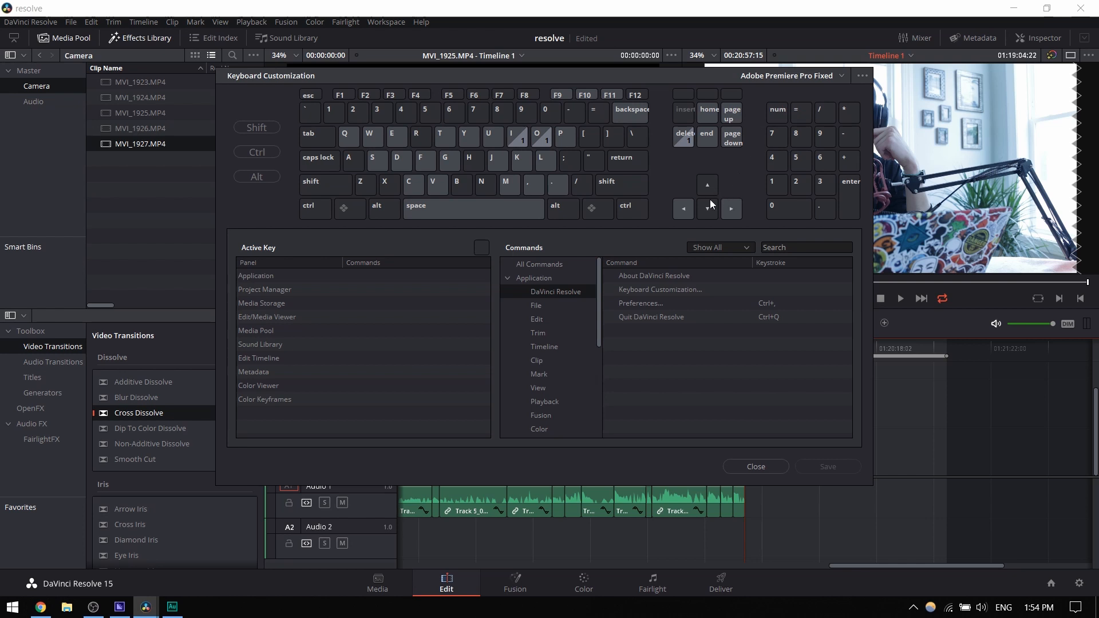
pyautogui.click(410, 187)
pyautogui.click(435, 187)
pyautogui.click(756, 467)
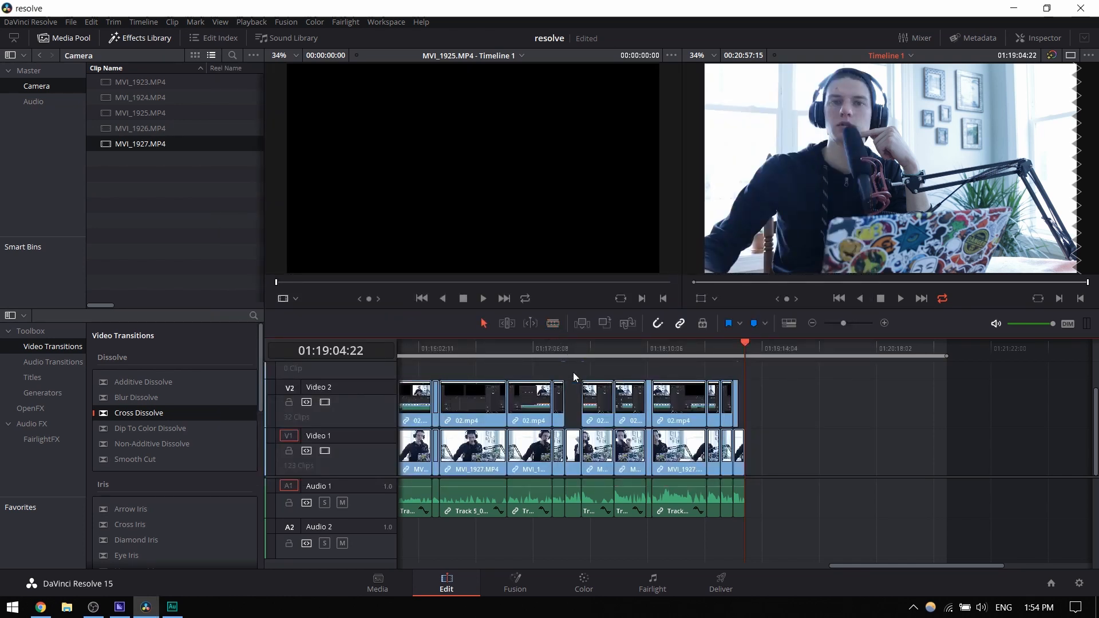
# - Try splitting a 02.mp4 clip on Video 2 with the Blade, reselect the clip and undo the edits
pyautogui.press('b')
pyautogui.click(597, 402)
pyautogui.hotkey('ctrl', 'z')
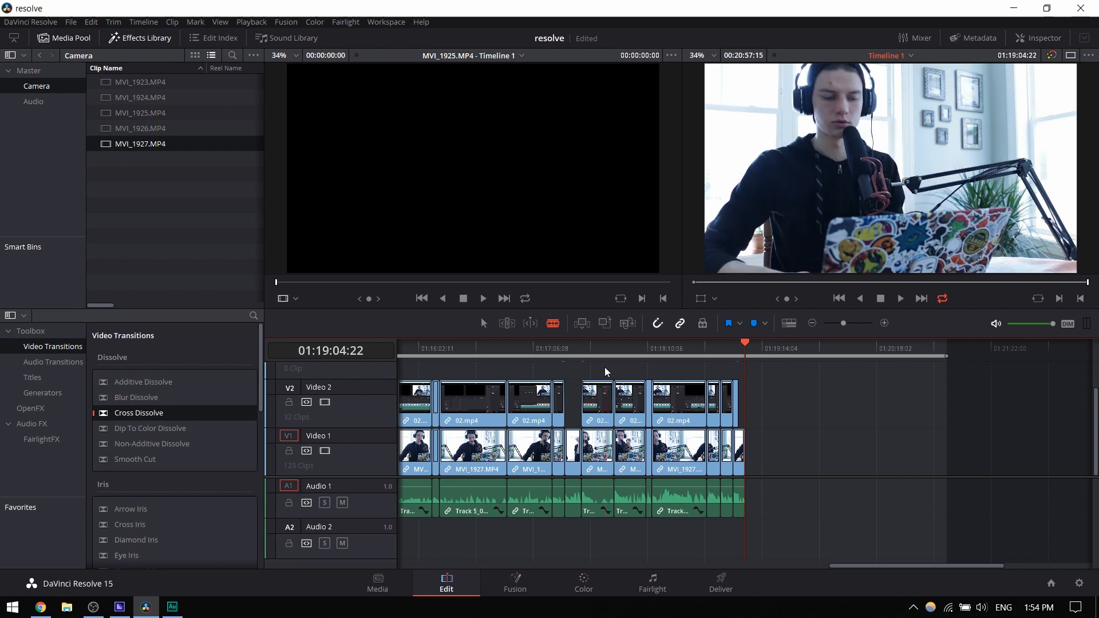
pyautogui.click(603, 404)
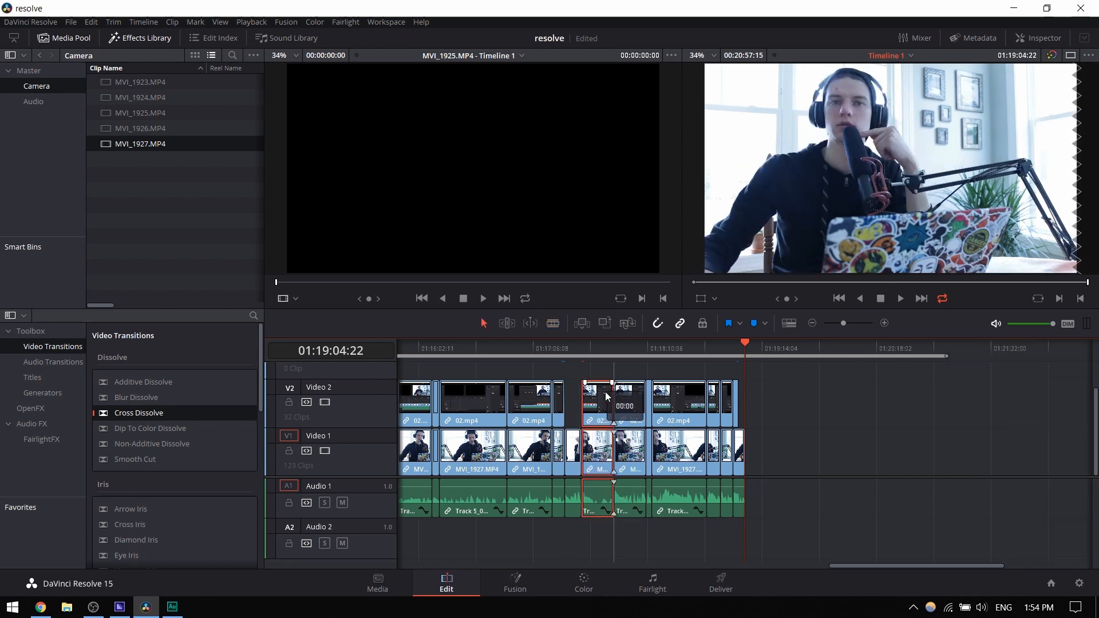
pyautogui.hotkey('ctrl', 'z')
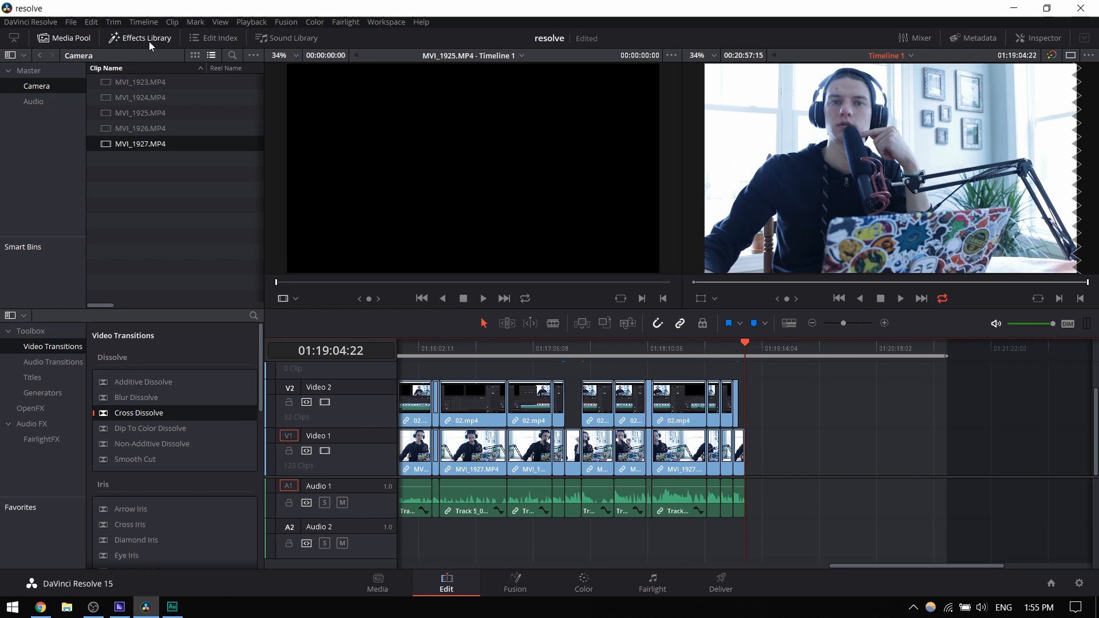
# - Toggle the Media Pool, Effects Library and Sound Library, leaving only the Effects Library open beside the viewers
pyautogui.click(147, 40)
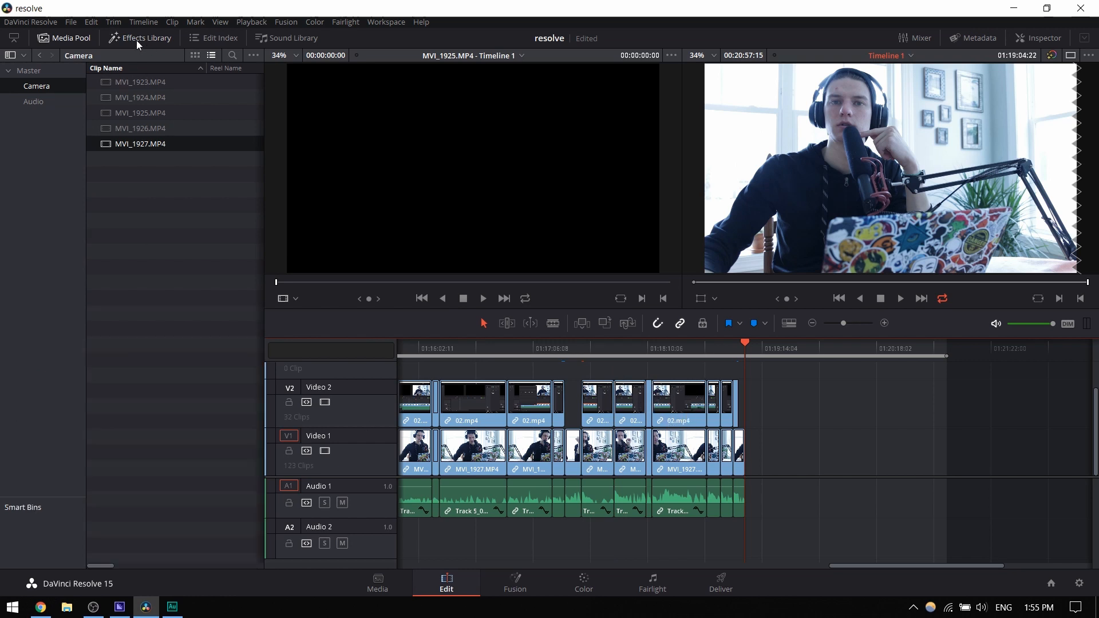
pyautogui.click(86, 37)
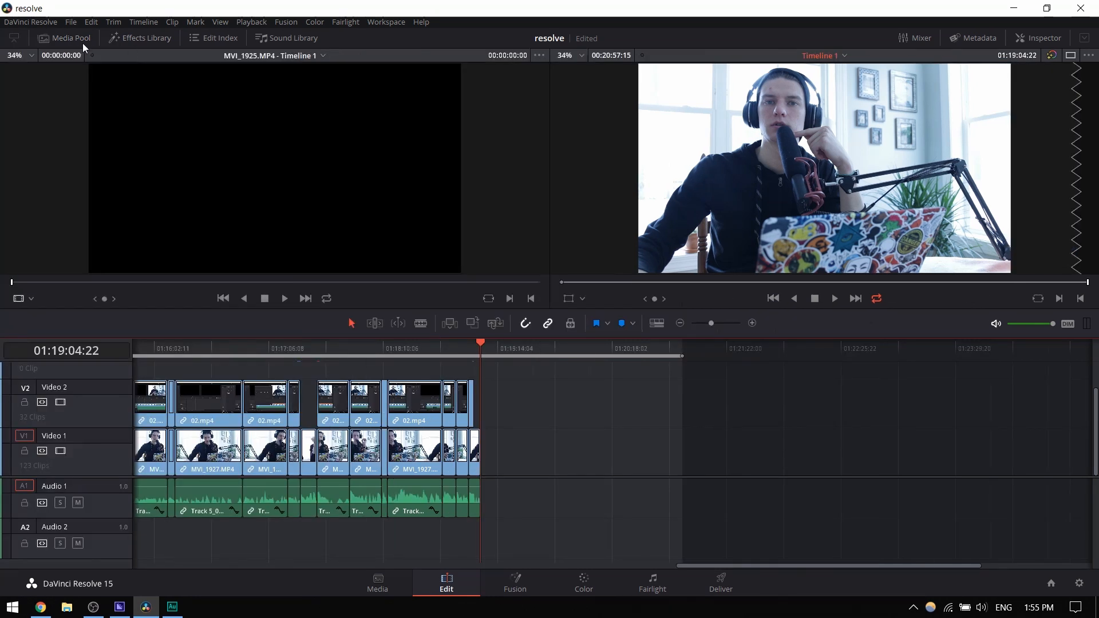
pyautogui.click(77, 41)
pyautogui.click(134, 38)
pyautogui.click(142, 41)
pyautogui.click(142, 41)
pyautogui.click(142, 41)
pyautogui.click(77, 41)
pyautogui.click(285, 38)
pyautogui.click(290, 39)
pyautogui.click(64, 38)
pyautogui.click(80, 42)
pyautogui.click(140, 38)
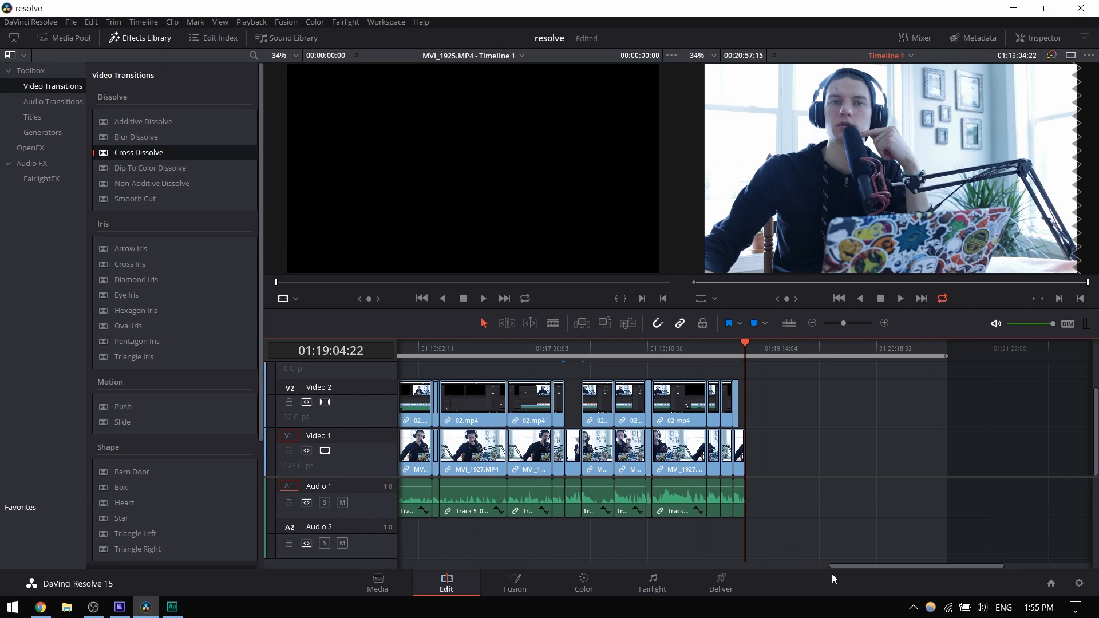
# - Try the fade handle at the end of the last MVI_1927.MP4 clip on Video 1
pyautogui.moveTo(855, 565)
pyautogui.mouseDown()
pyautogui.moveTo(793, 565)
pyautogui.moveTo(833, 578)
pyautogui.moveTo(844, 570)
pyautogui.mouseUp()
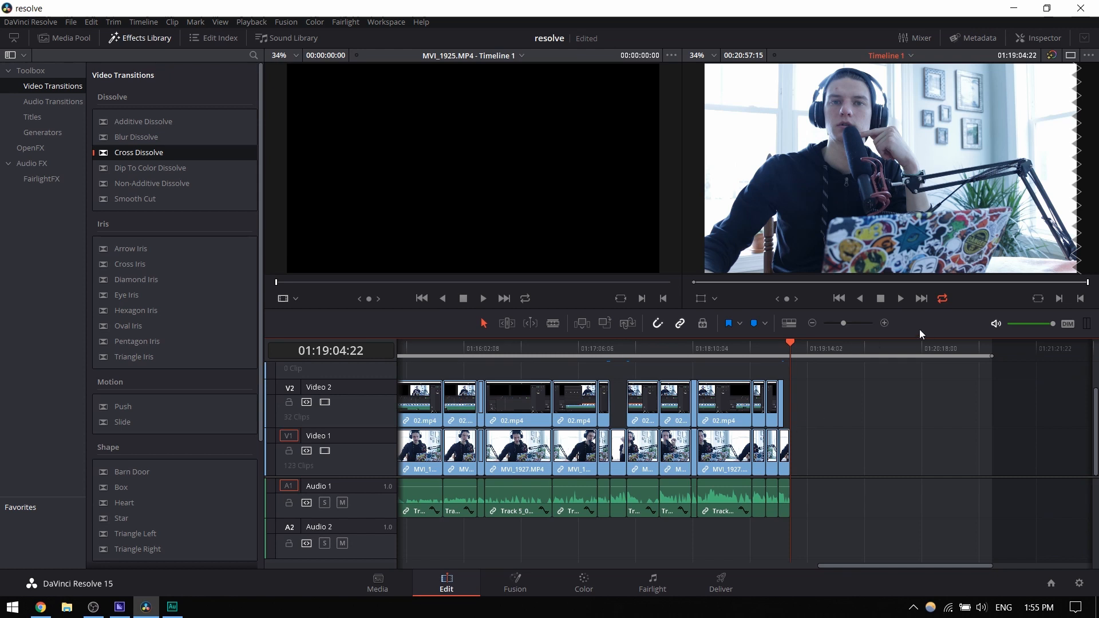
pyautogui.click(884, 324)
pyautogui.click(884, 324)
pyautogui.click(884, 324)
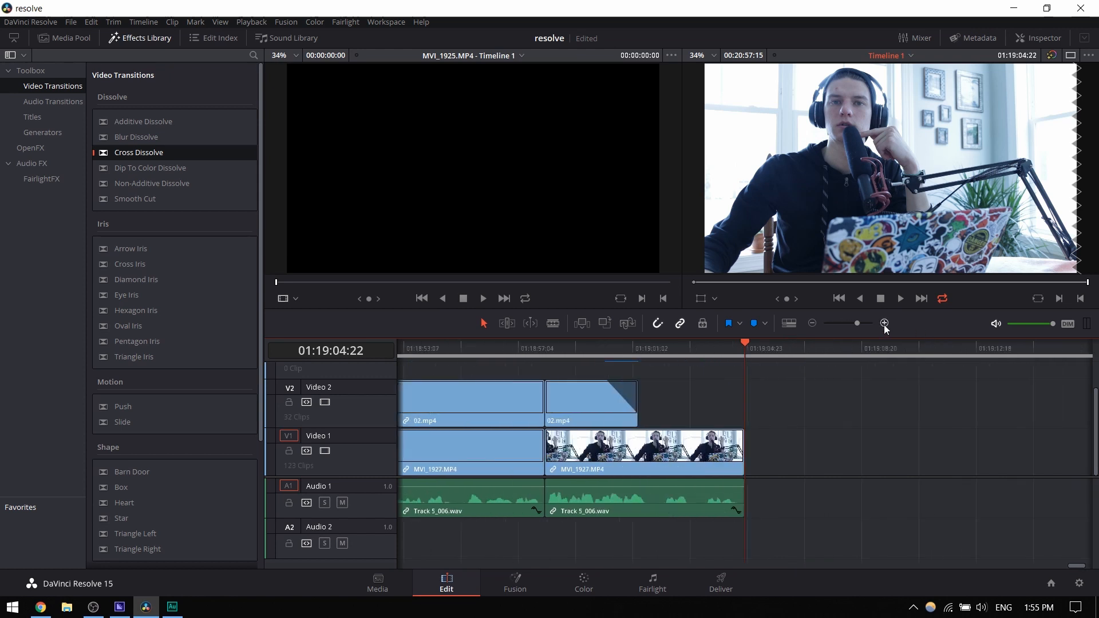
pyautogui.click(884, 323)
pyautogui.click(884, 323)
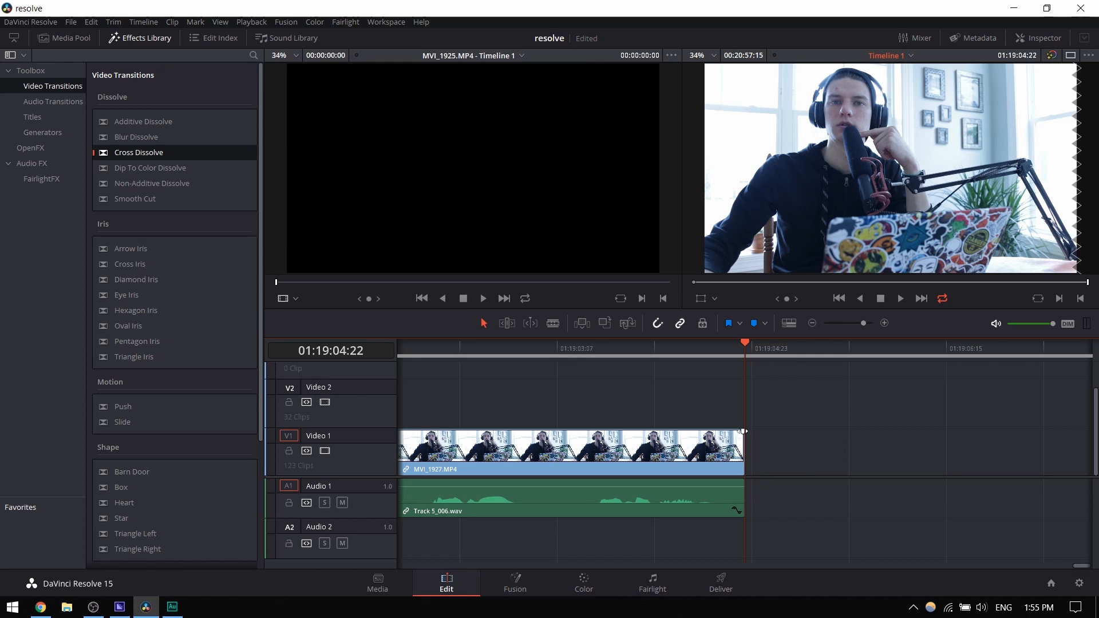
pyautogui.moveTo(743, 431)
pyautogui.mouseDown()
pyautogui.moveTo(706, 431)
pyautogui.moveTo(744, 433)
pyautogui.mouseUp()
# - Add a short fade-in to the first MVI_1923.MP4 clip on Video 1 and play it from the timeline start
pyautogui.click(812, 323)
pyautogui.click(812, 323)
pyautogui.moveTo(833, 323); pyautogui.dragTo(726, 331)
pyautogui.moveTo(424, 338); pyautogui.dragTo(365, 346)
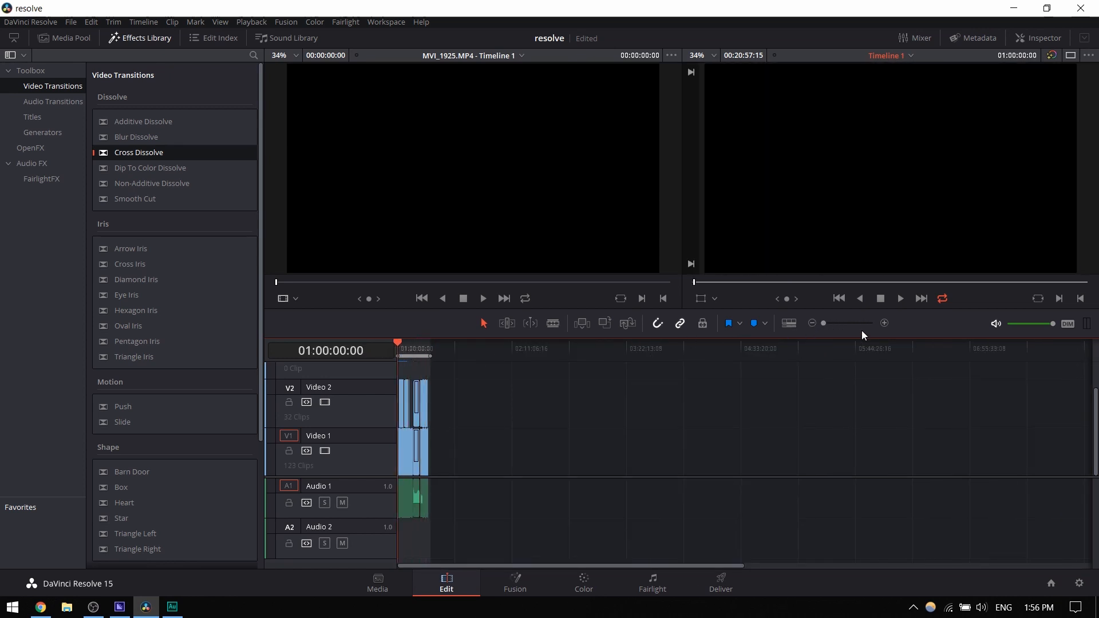
pyautogui.moveTo(824, 324); pyautogui.dragTo(865, 325)
pyautogui.moveTo(448, 431)
pyautogui.mouseDown()
pyautogui.moveTo(481, 435)
pyautogui.moveTo(438, 444)
pyautogui.mouseUp()
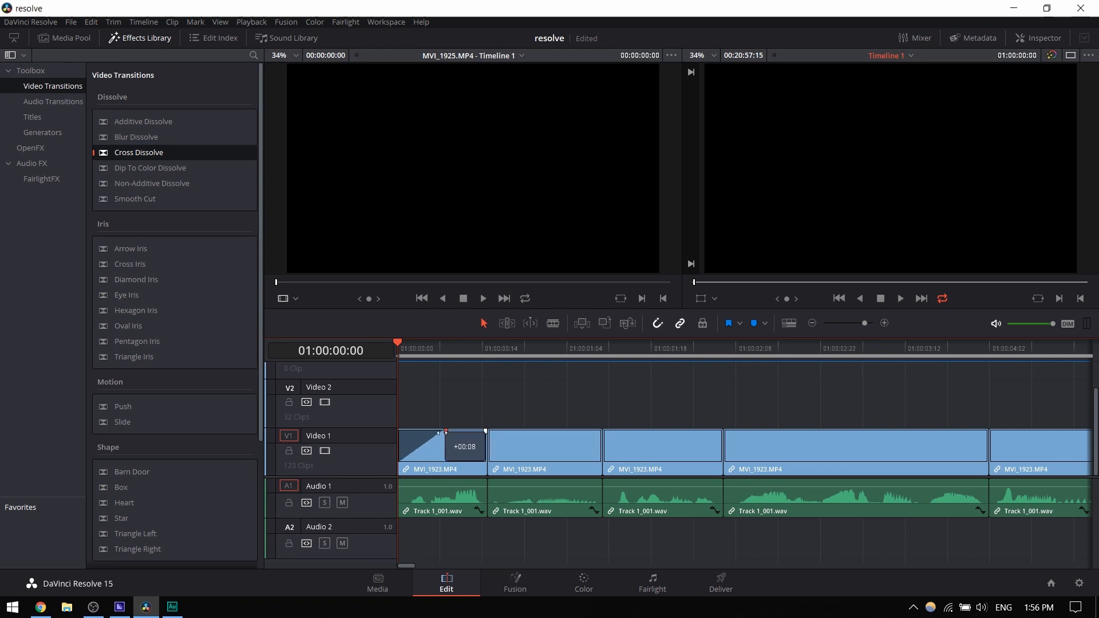
pyautogui.press('space')
pyautogui.press('space')
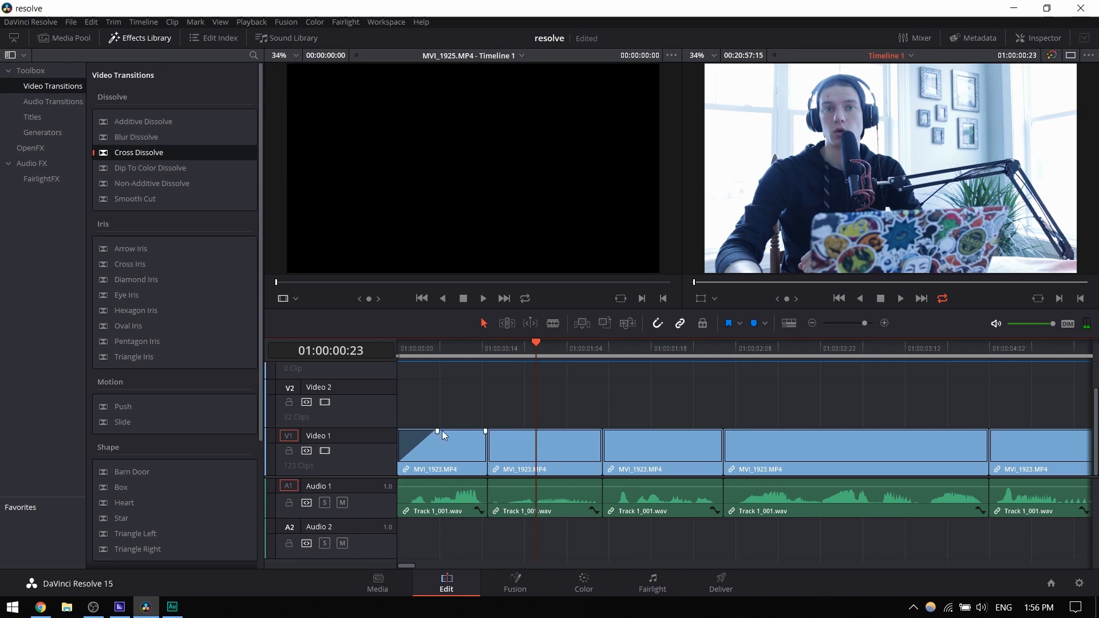
# - Remove the first clip's fade-in and play the timeline from the start for comparison
pyautogui.moveTo(437, 433); pyautogui.dragTo(390, 433)
pyautogui.click(399, 347)
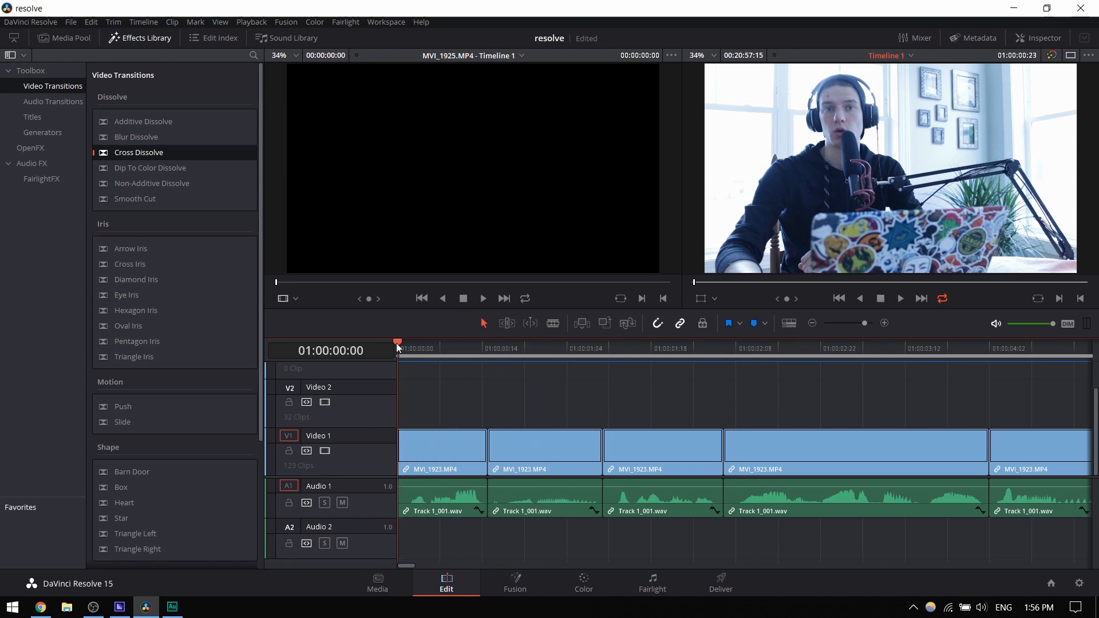
pyautogui.press('space')
pyautogui.press('space')
# - Give the first clip on Video 1 a fade-in of about 8 frames and play it from the start
pyautogui.moveTo(403, 432); pyautogui.dragTo(446, 430)
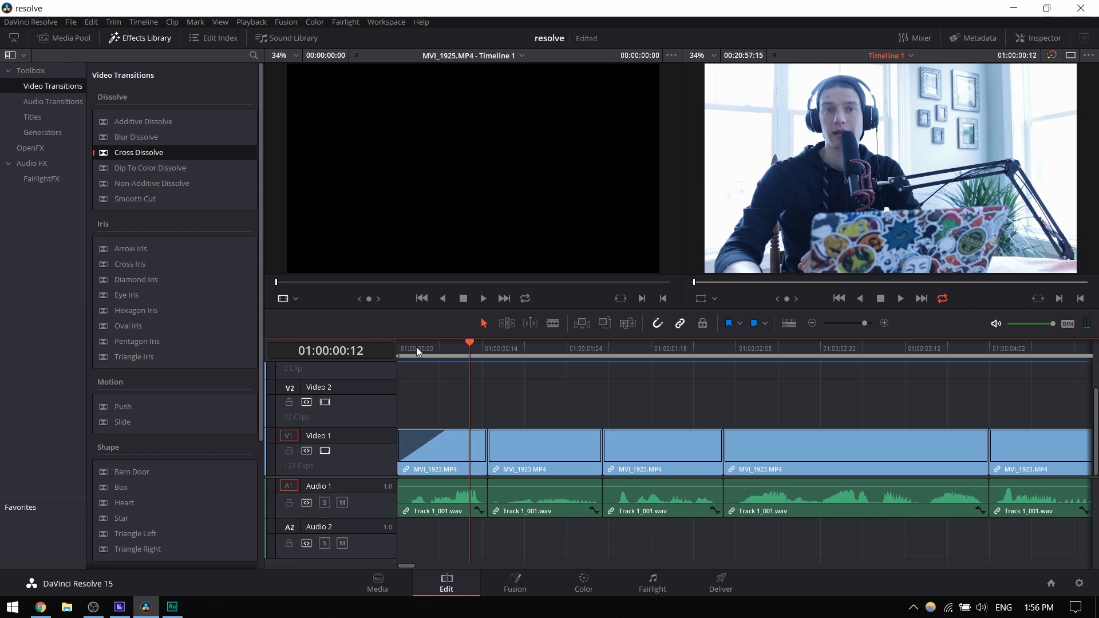
pyautogui.moveTo(417, 347); pyautogui.dragTo(391, 359)
pyautogui.press('space')
pyautogui.press('space')
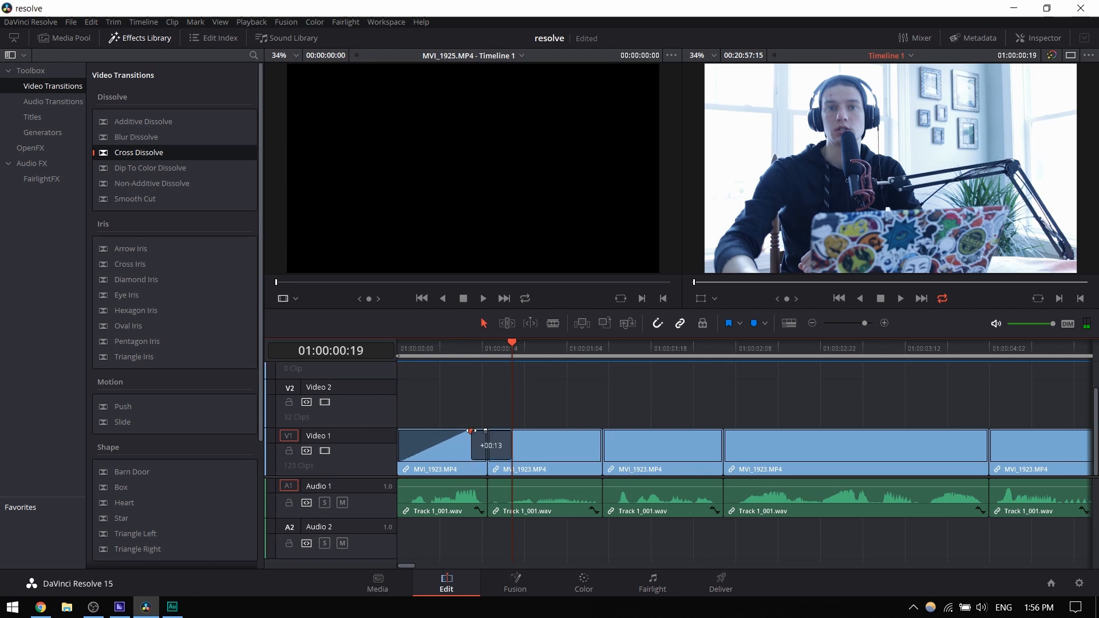
# - Extend the first clip's fade-in to about 13 frames, play it back and clear the clip's fade-out
pyautogui.moveTo(469, 430)
pyautogui.mouseDown()
pyautogui.moveTo(454, 431)
pyautogui.moveTo(471, 431)
pyautogui.mouseUp()
pyautogui.click(400, 349)
pyautogui.press('space')
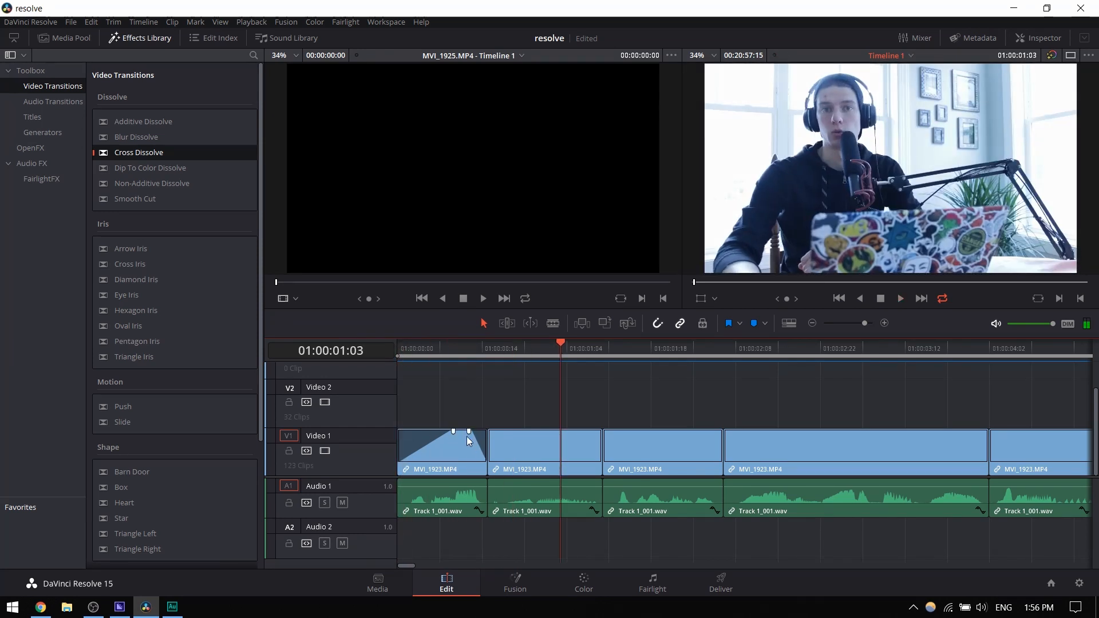
pyautogui.moveTo(469, 431); pyautogui.dragTo(487, 432)
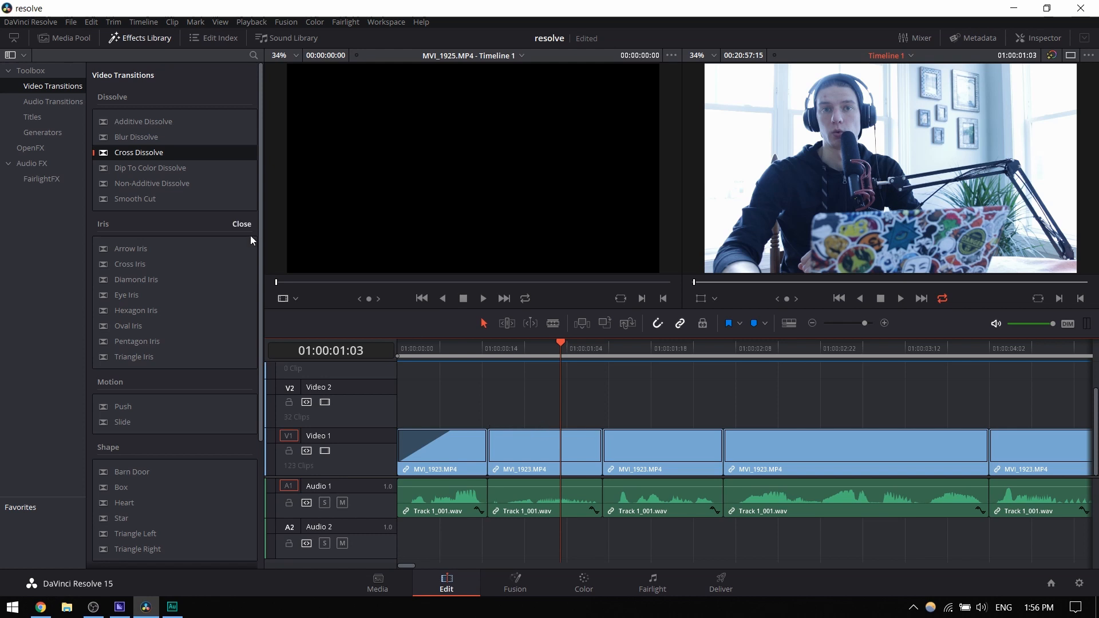
# - Add a Cross Dissolve at the cut between the first two MVI_1923.MP4 clips on Video 1 and play it back
pyautogui.moveTo(122, 150); pyautogui.dragTo(492, 451)
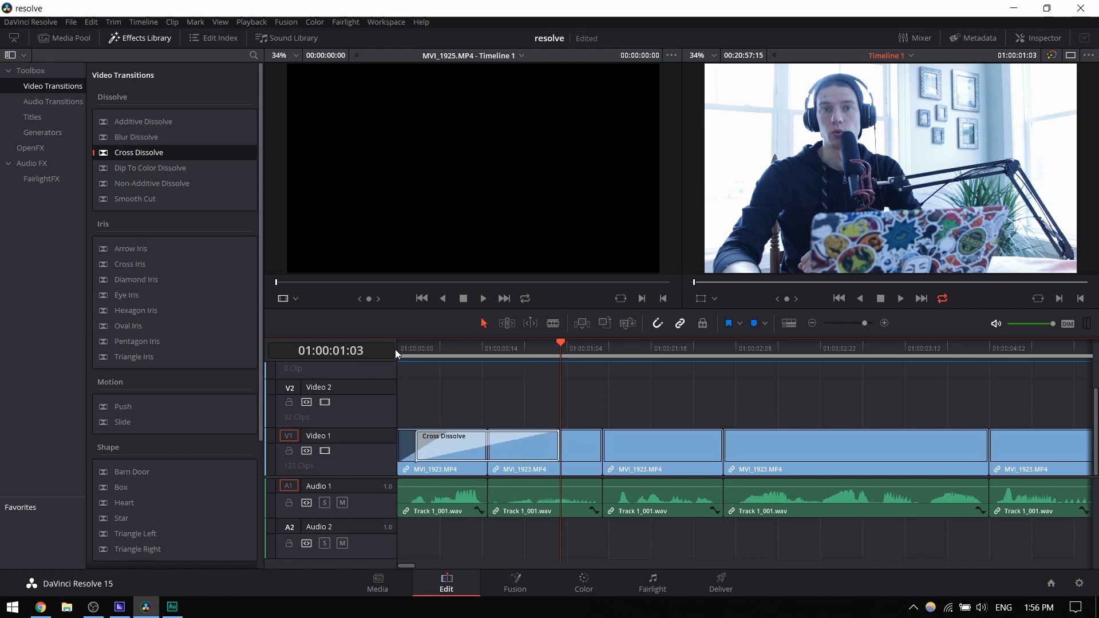
pyautogui.press('Up')
pyautogui.press('Up')
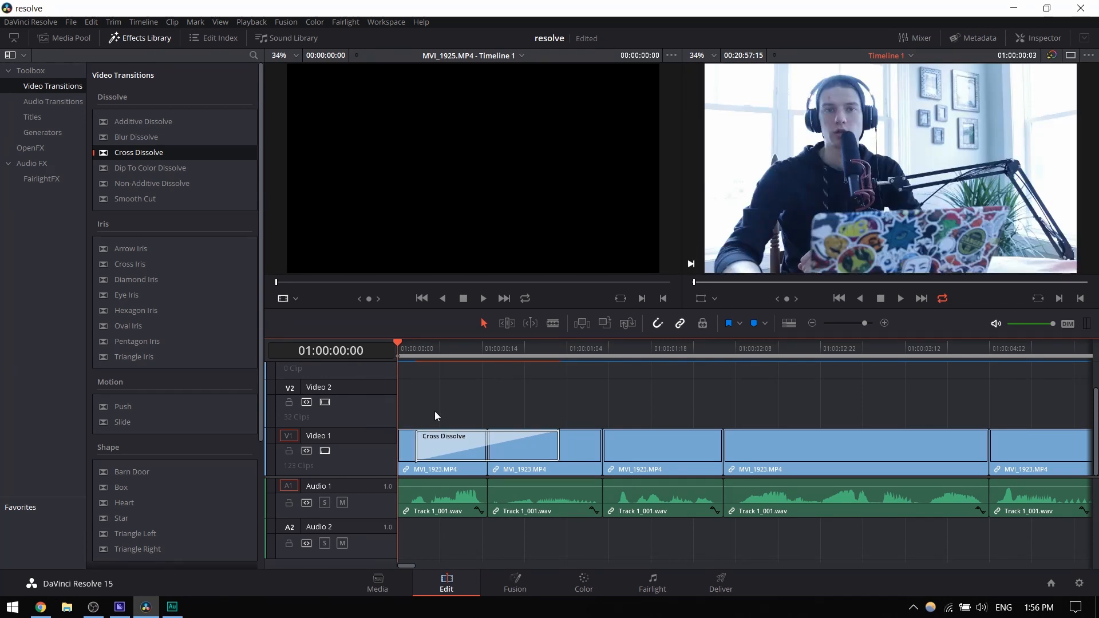
pyautogui.press('space')
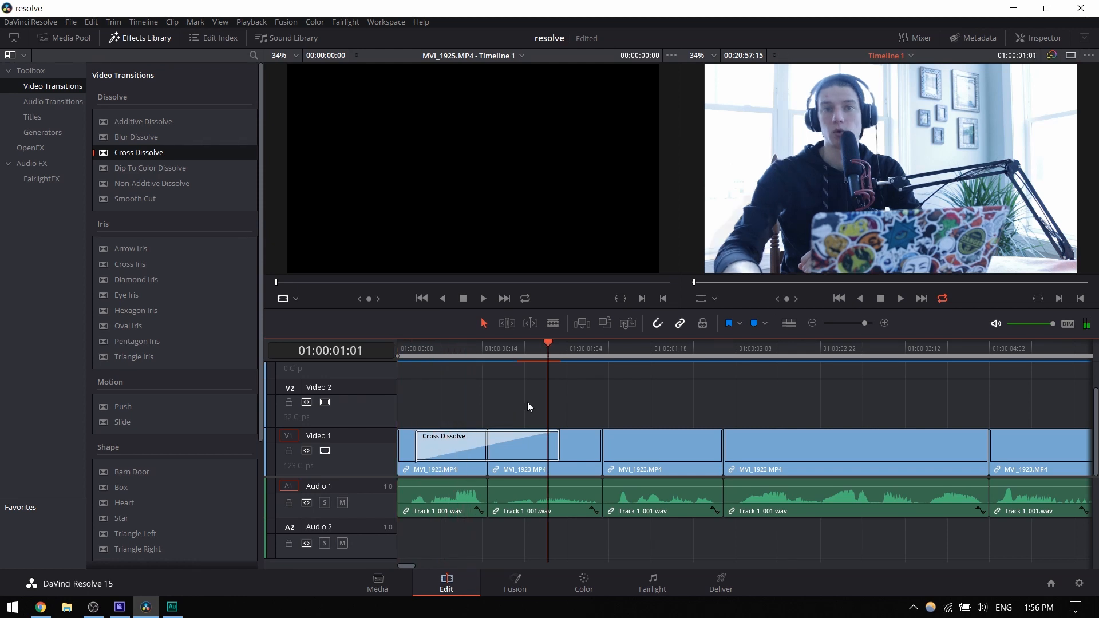
pyautogui.press('Up')
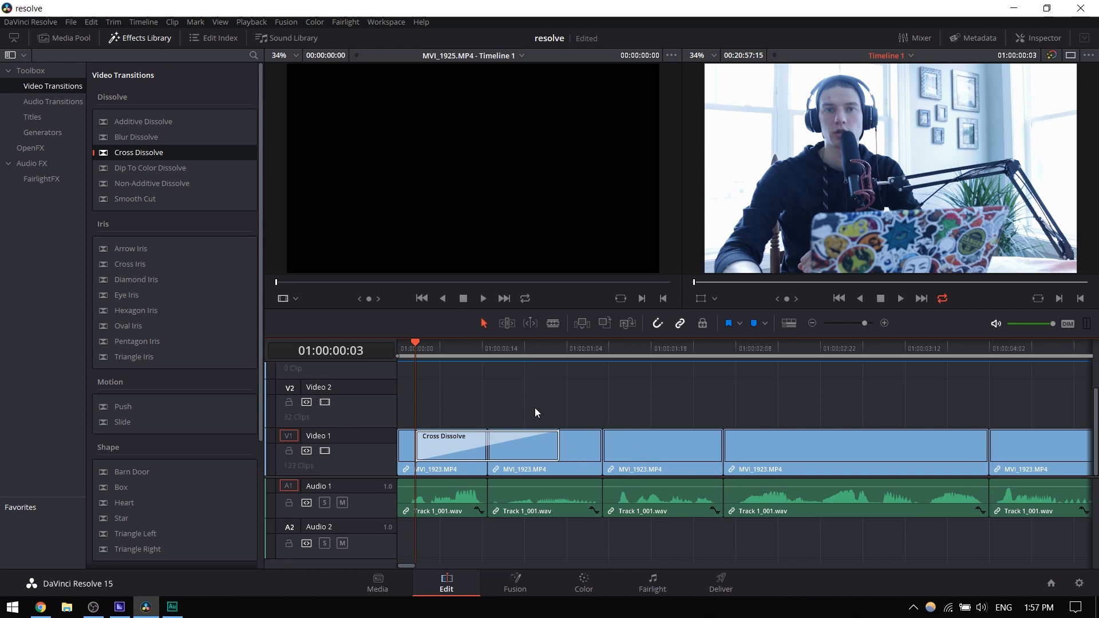
# - Hide both the Effects Library and the Media Pool to widen the timeline and viewers
pyautogui.click(636, 448)
pyautogui.rightClick(635, 448)
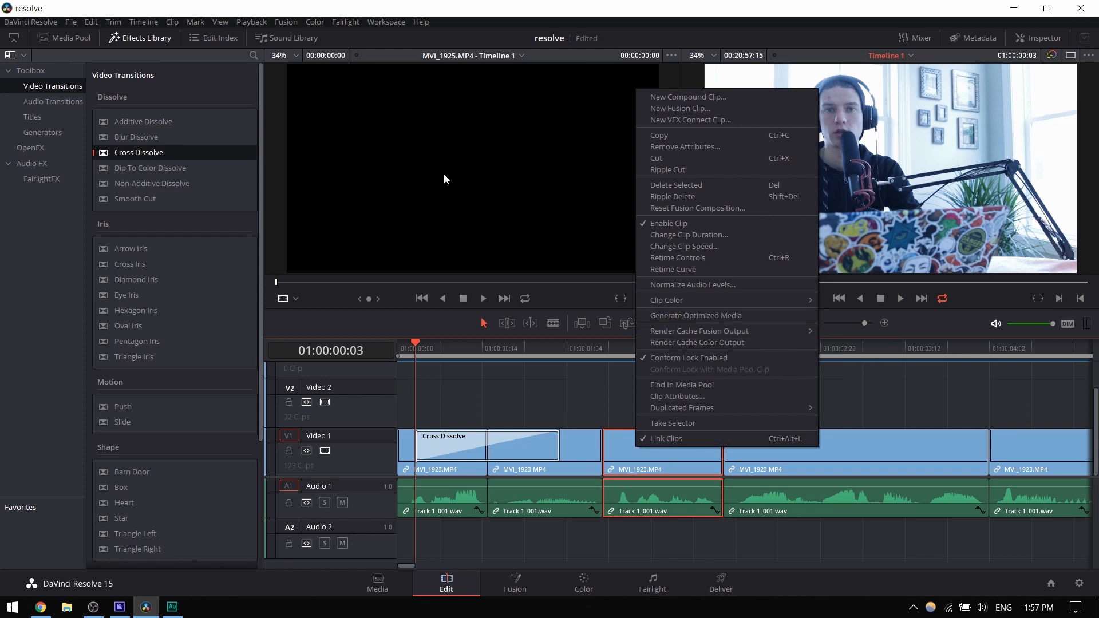
pyautogui.click(399, 156)
pyautogui.click(67, 37)
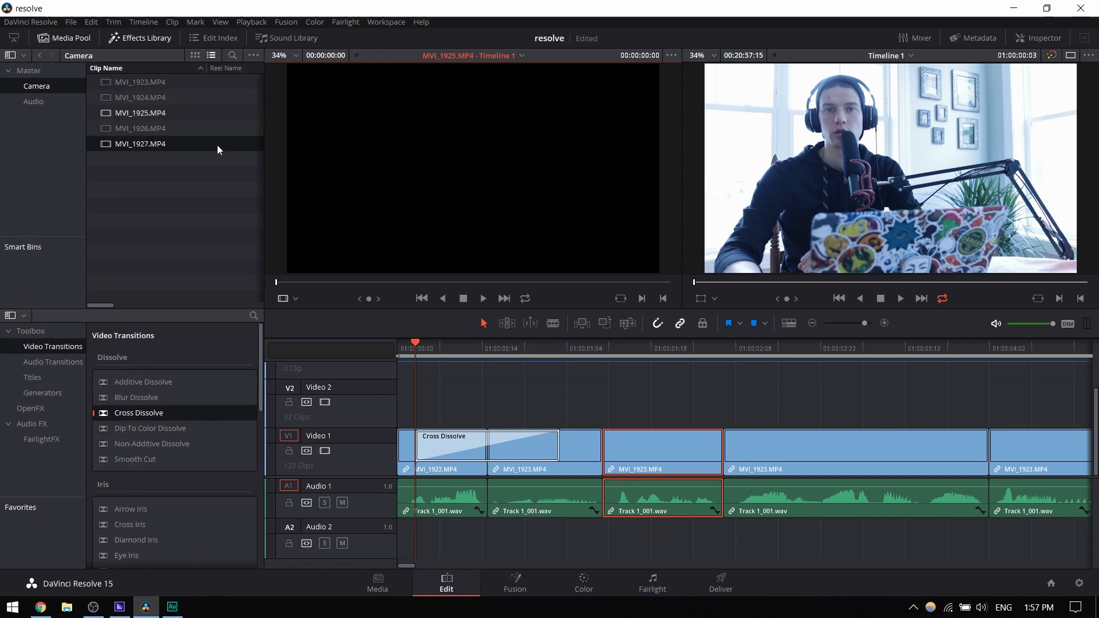
pyautogui.click(131, 35)
pyautogui.click(64, 38)
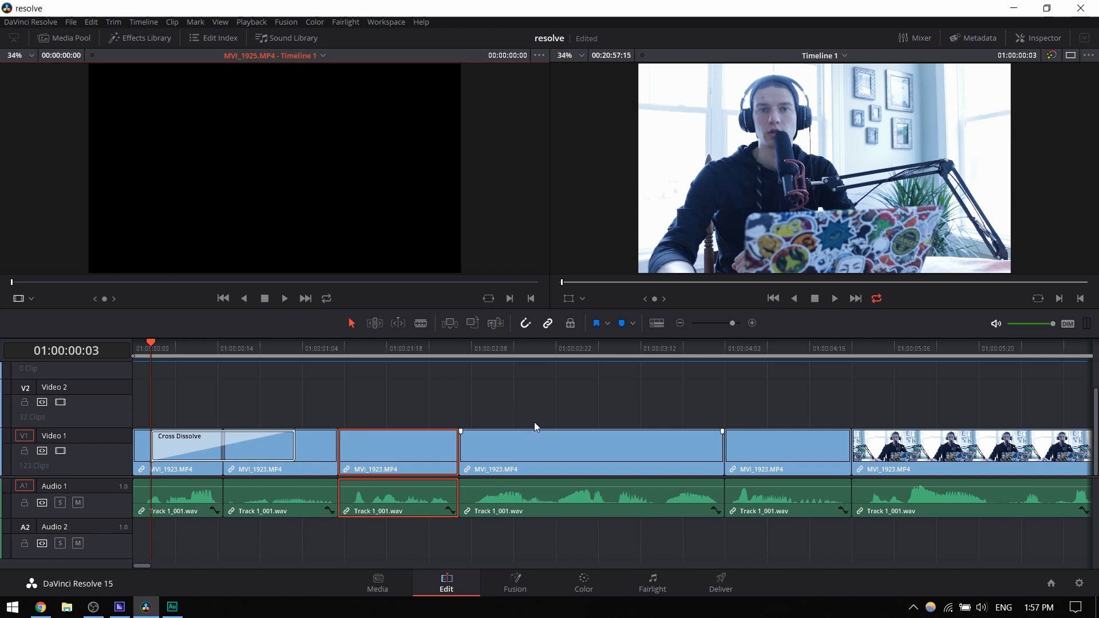
# - Look at the Render Cache Fusion Output options for the third MVI_1923.MP4 clip without changing them
pyautogui.rightClick(355, 446)
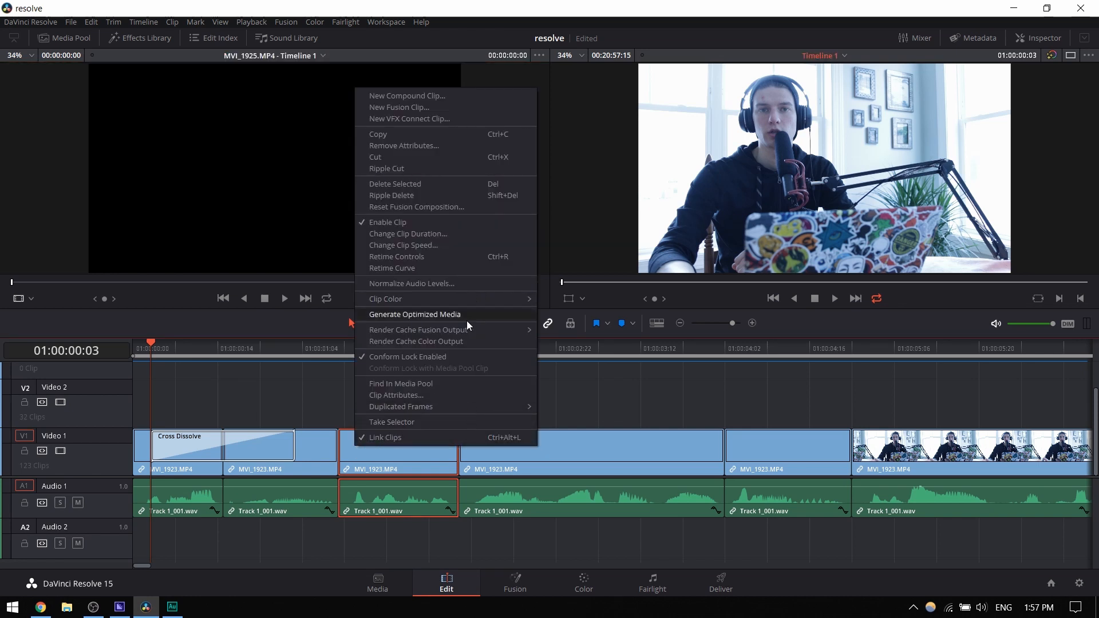
pyautogui.moveTo(464, 331)
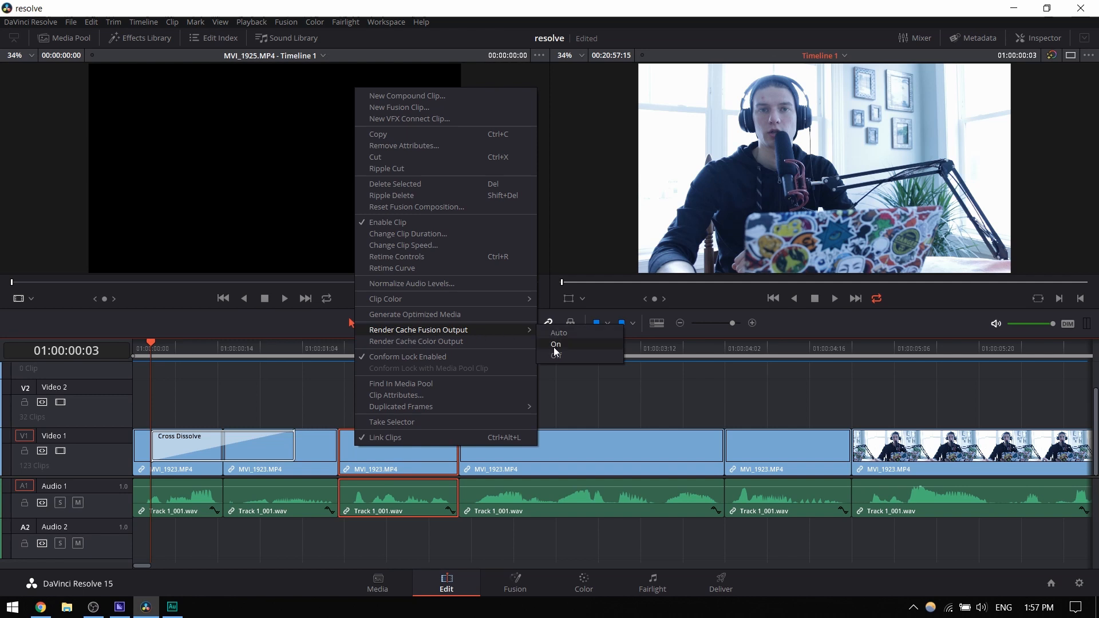
pyautogui.click(303, 408)
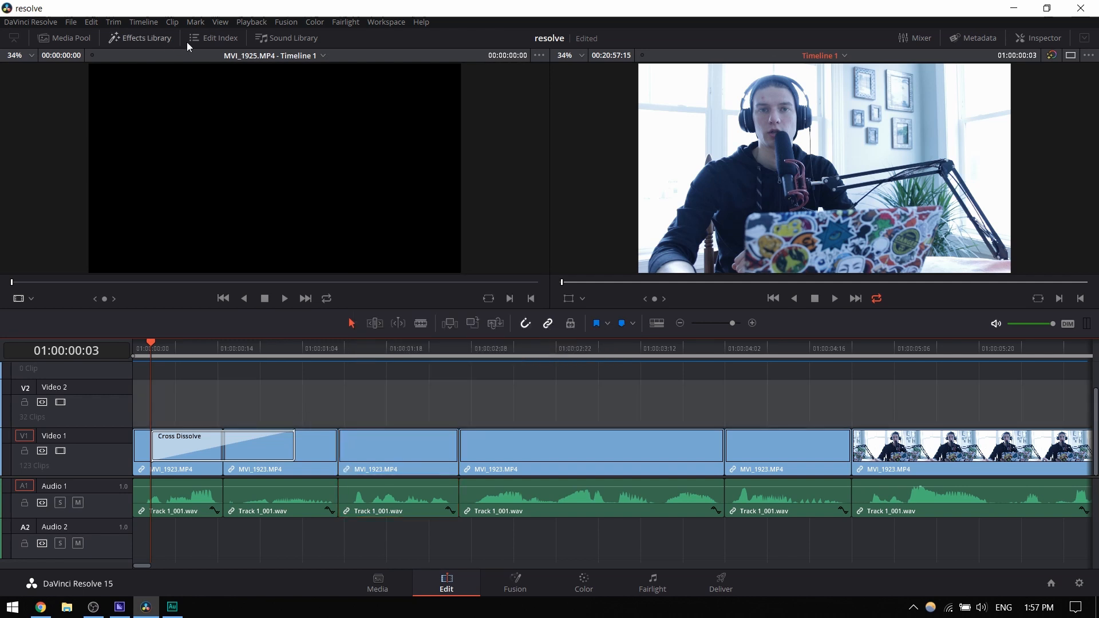
# - Check the Fusion Memory Cache options and set the playback Render Cache to Smart
pyautogui.click(255, 23)
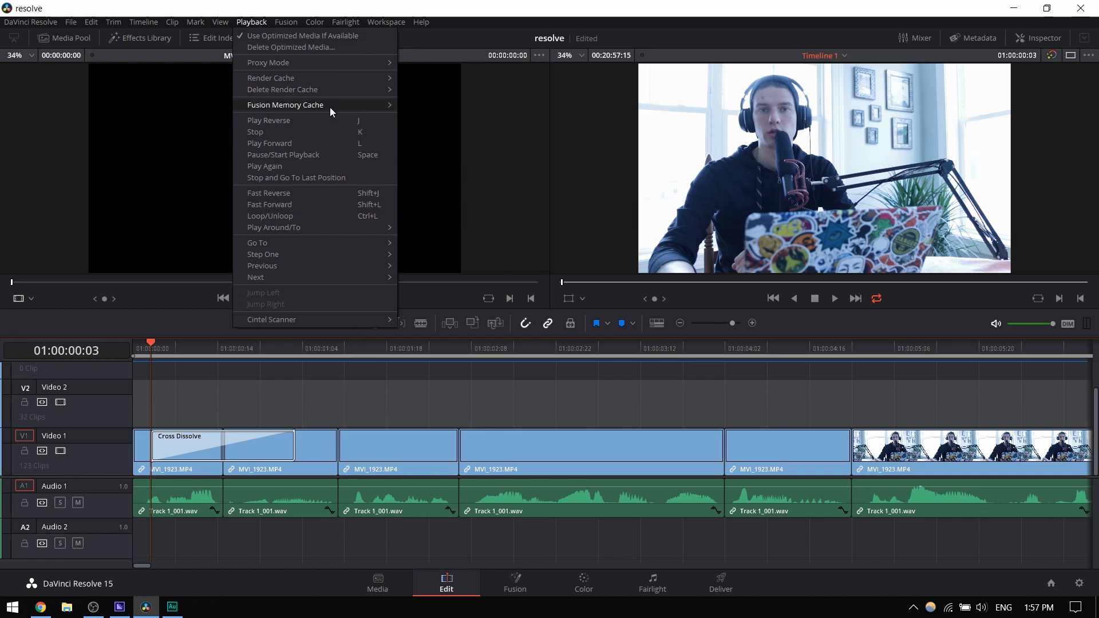
pyautogui.moveTo(330, 108)
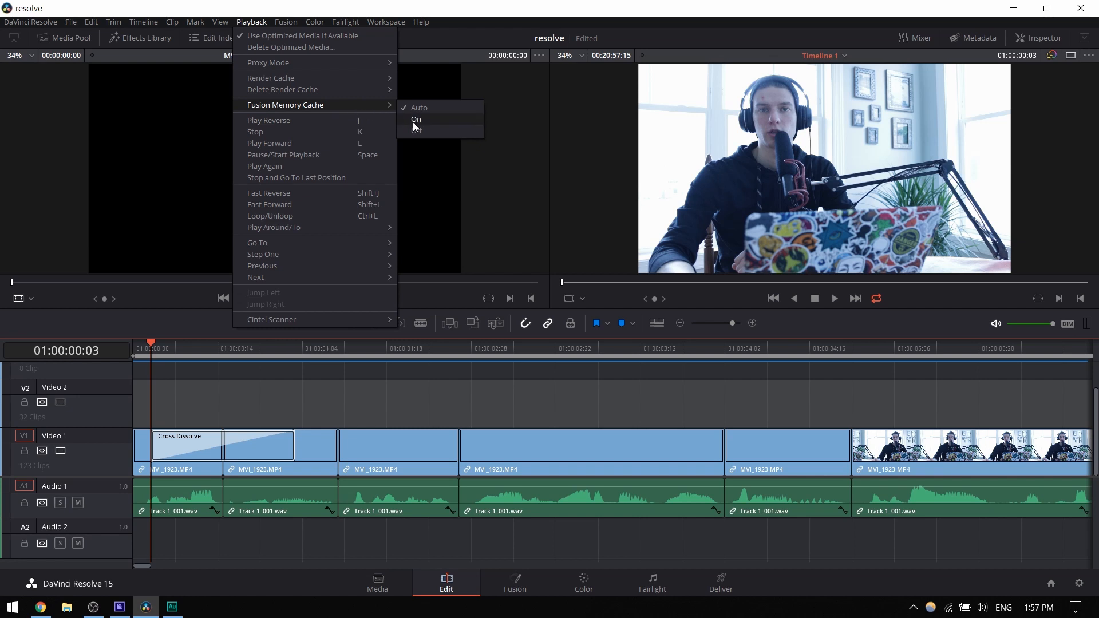
pyautogui.moveTo(337, 75)
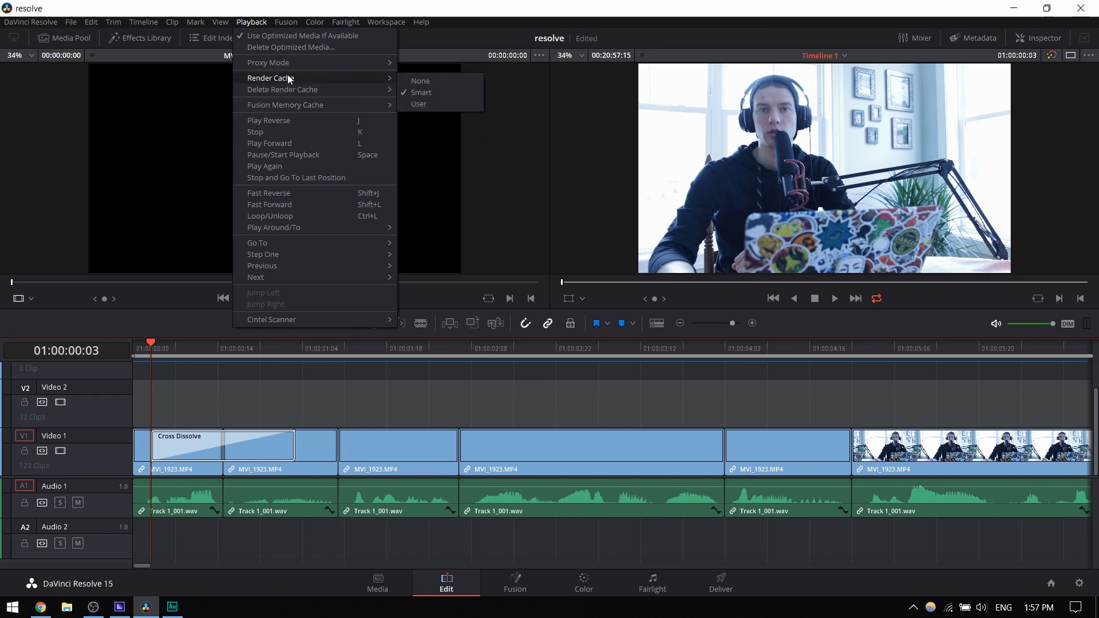
pyautogui.click(418, 94)
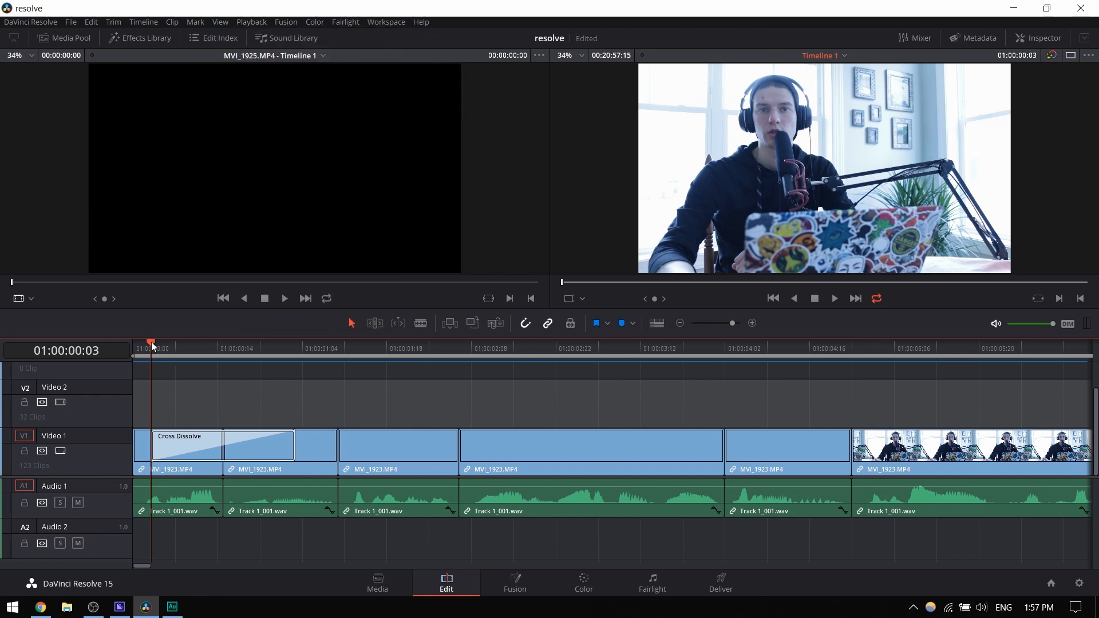
# - Play the Cross Dissolve twice from the timeline start and delete it from the first cut
pyautogui.moveTo(151, 341)
pyautogui.mouseDown()
pyautogui.moveTo(225, 344)
pyautogui.moveTo(134, 342)
pyautogui.mouseUp()
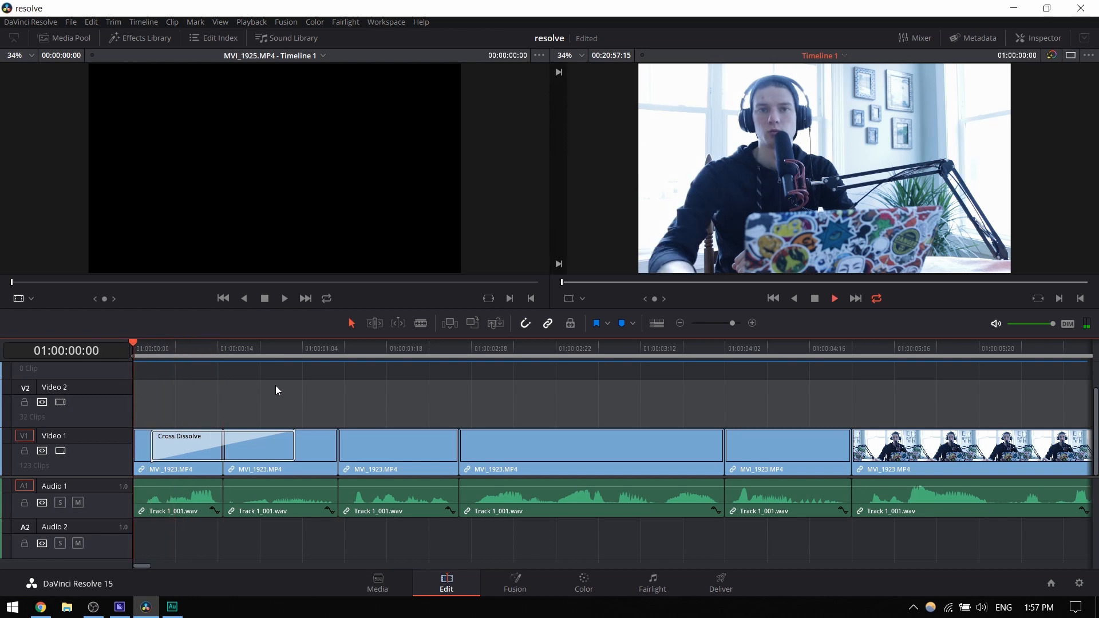
pyautogui.press('space')
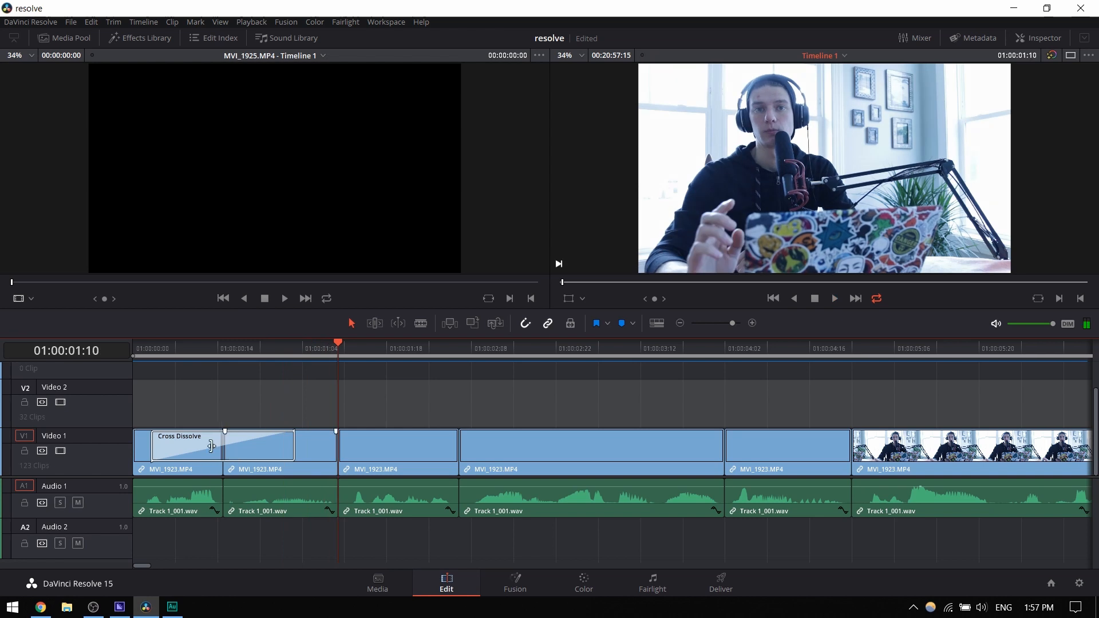
pyautogui.moveTo(170, 351); pyautogui.dragTo(102, 364)
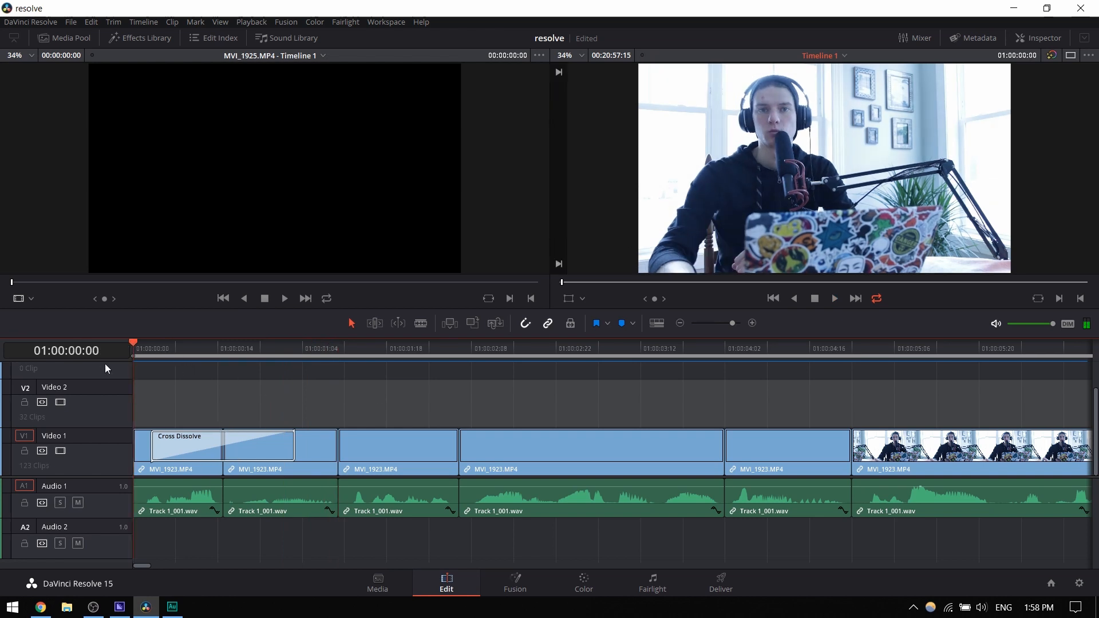
pyautogui.press('space')
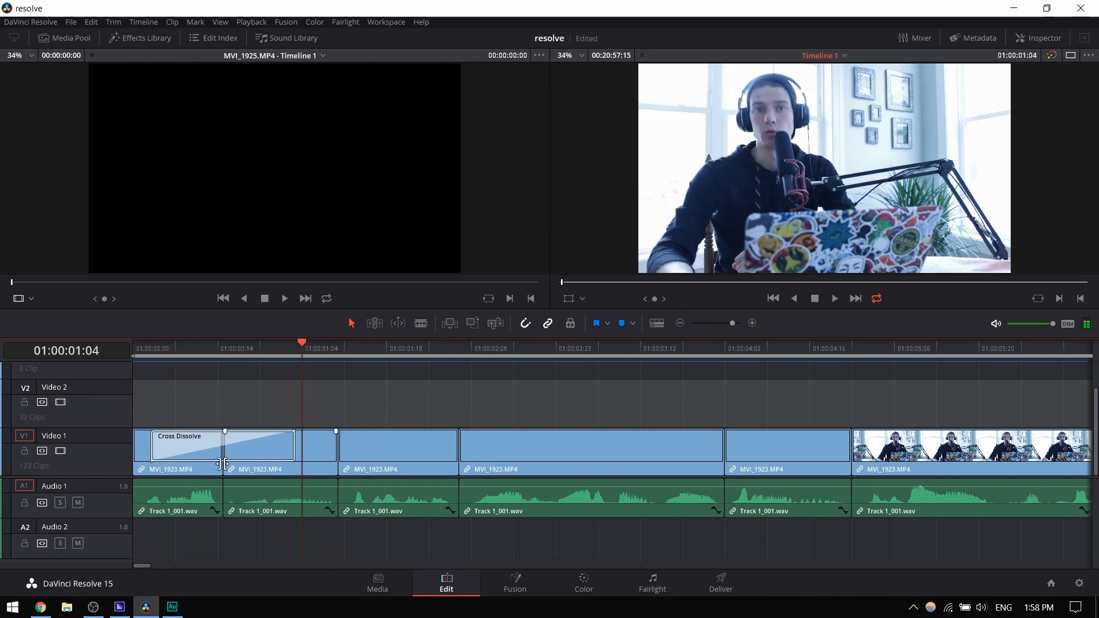
pyautogui.click(205, 446)
pyautogui.press('Delete')
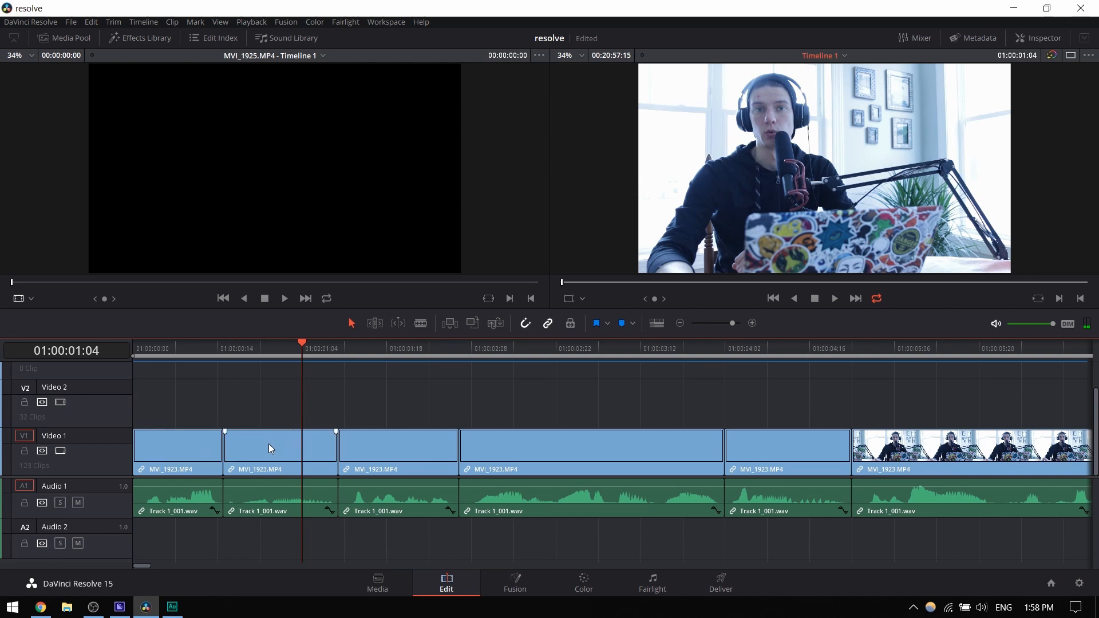
# - Give the first clip on Video 1 a fade-in of about 7 frames and play it from the timeline start
pyautogui.moveTo(135, 431); pyautogui.dragTo(177, 431)
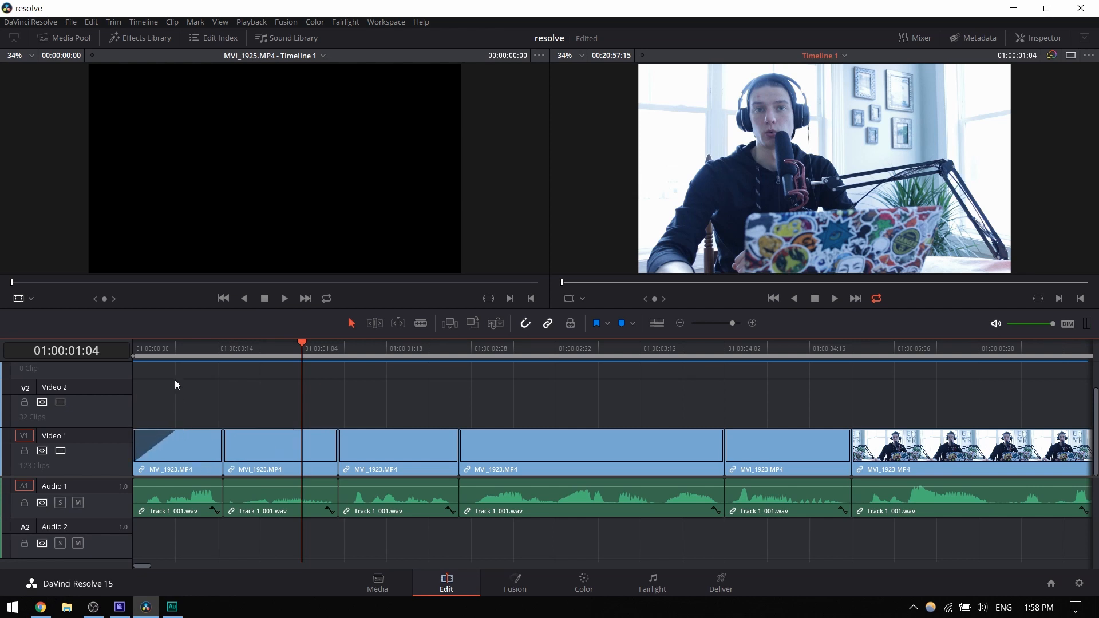
pyautogui.press('Home')
pyautogui.press('space')
pyautogui.press('space')
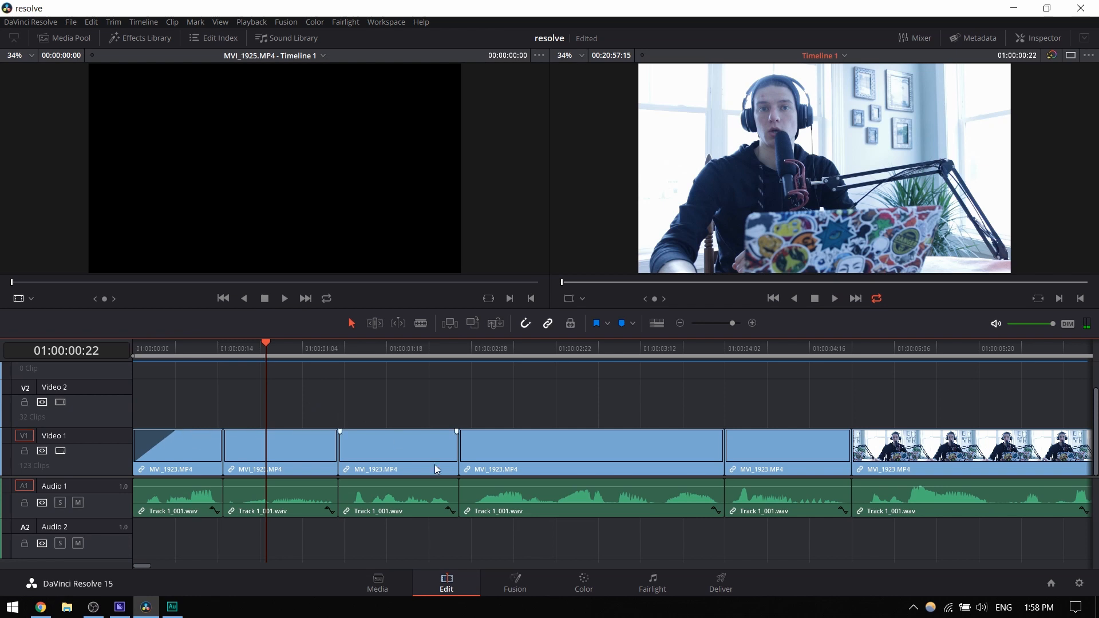
# - Examine the whole edited timeline in an overview of all its clips and tracks
pyautogui.click(680, 323)
pyautogui.click(680, 323)
pyautogui.click(680, 323)
pyautogui.click(680, 324)
pyautogui.click(681, 323)
pyautogui.click(680, 323)
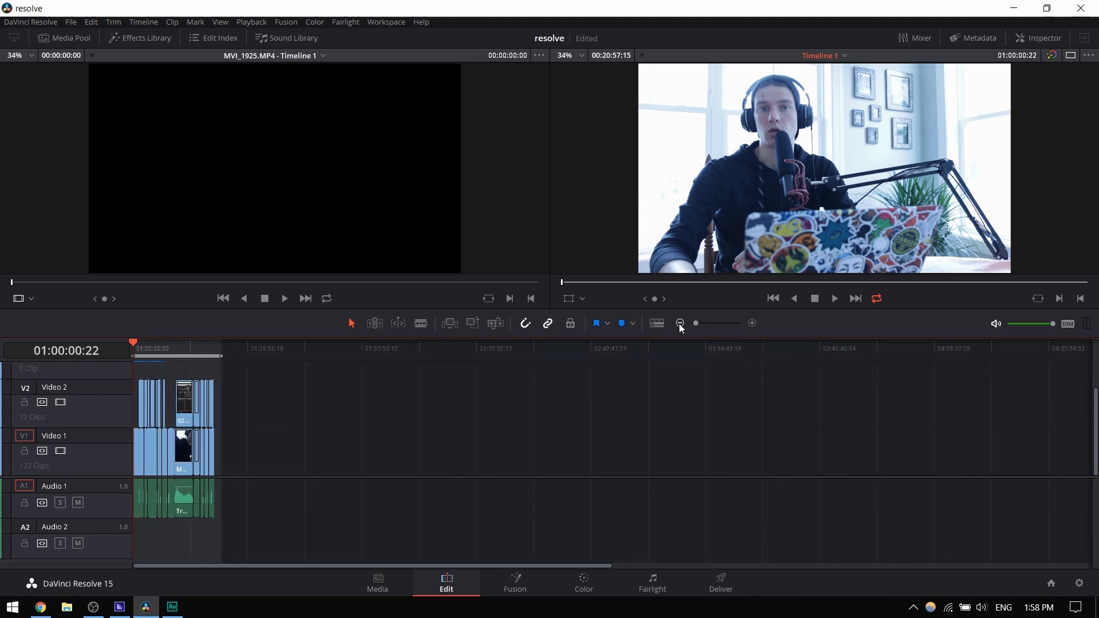
pyautogui.click(752, 323)
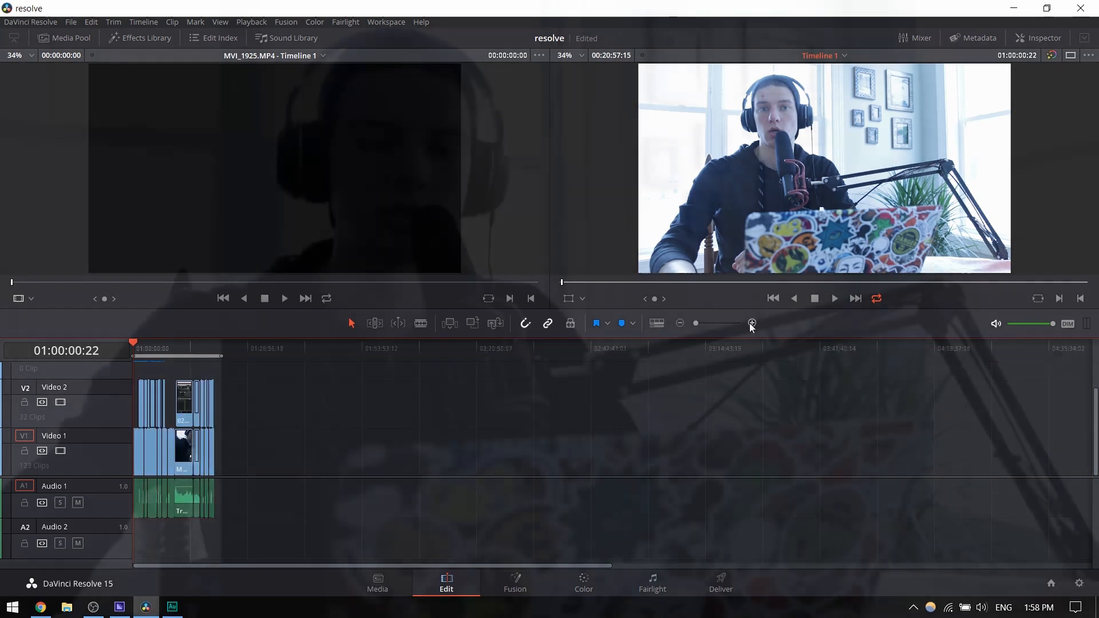
pyautogui.click(752, 324)
pyautogui.click(751, 323)
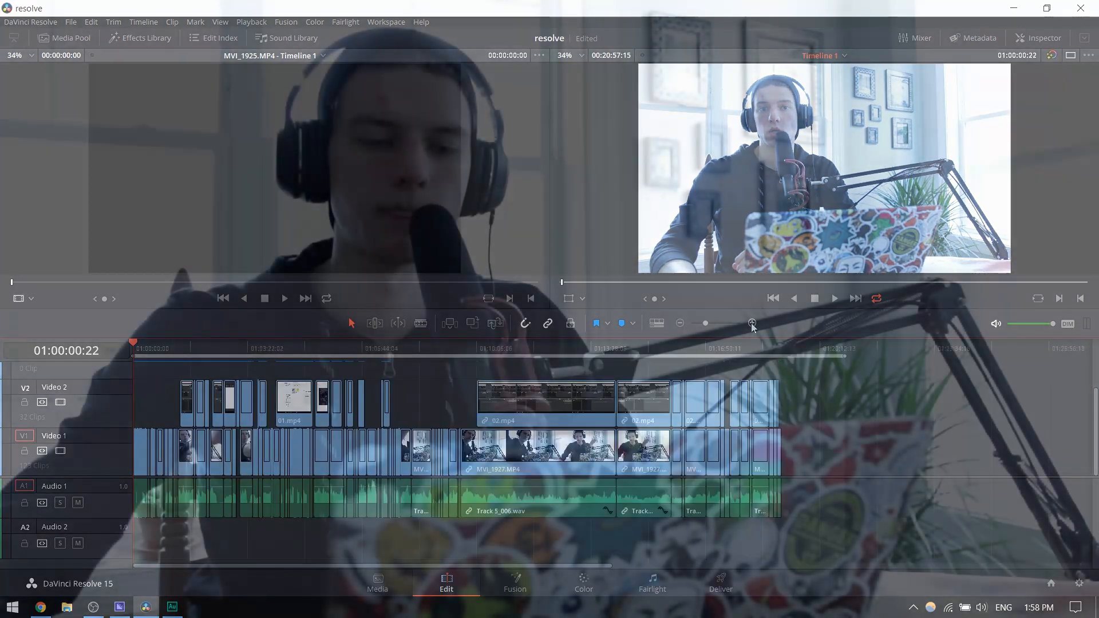